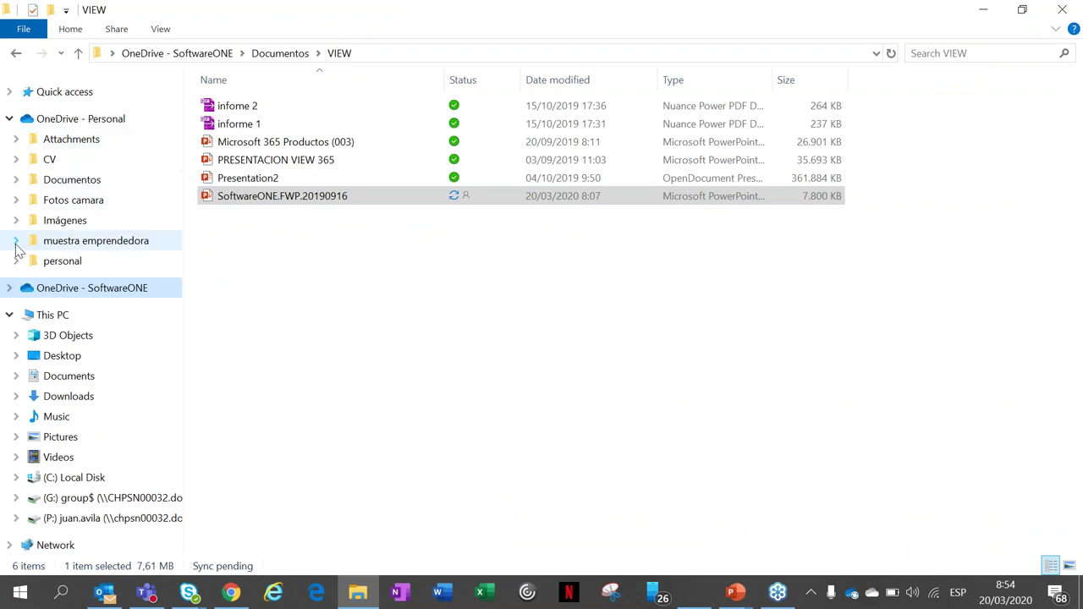
# Collapse This PC and OneDrive - Personal, showing the 20 items at OneDrive - SoftwareONE's top level
pyautogui.click(11, 314)
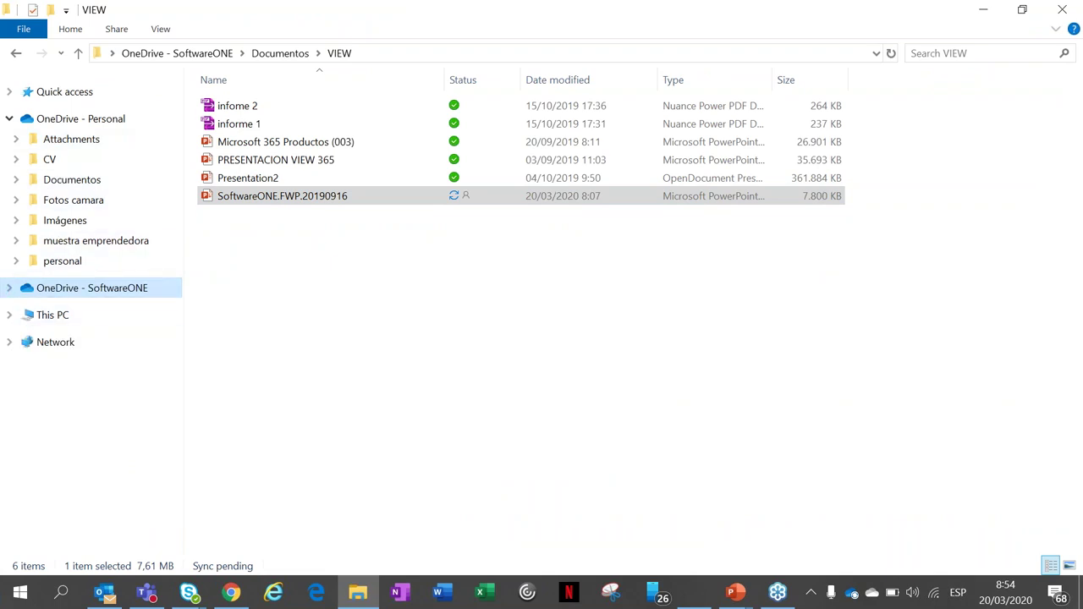
pyautogui.click(53, 289)
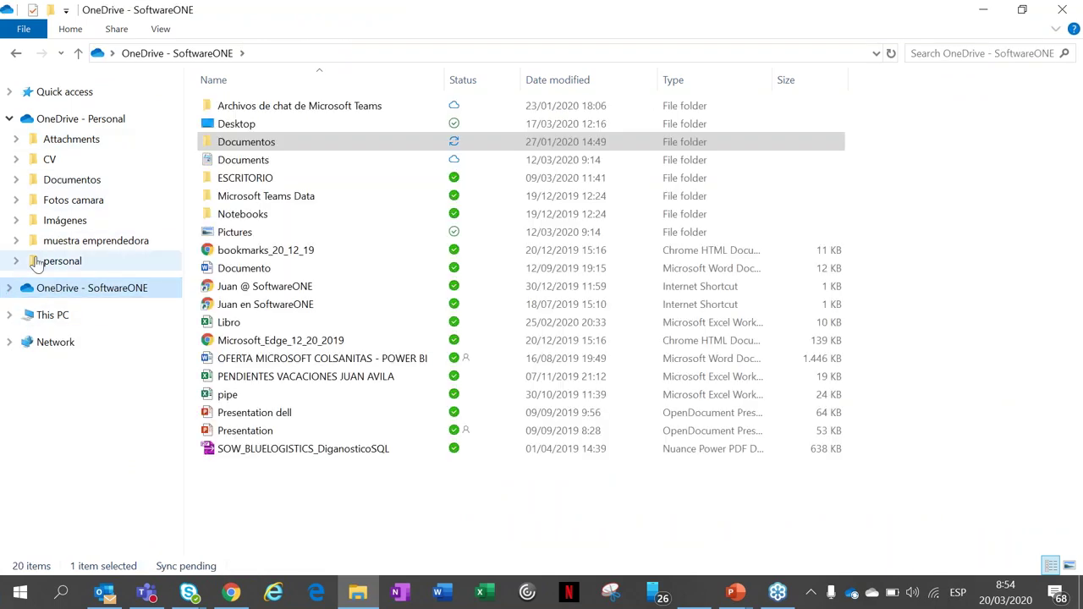
pyautogui.click(9, 119)
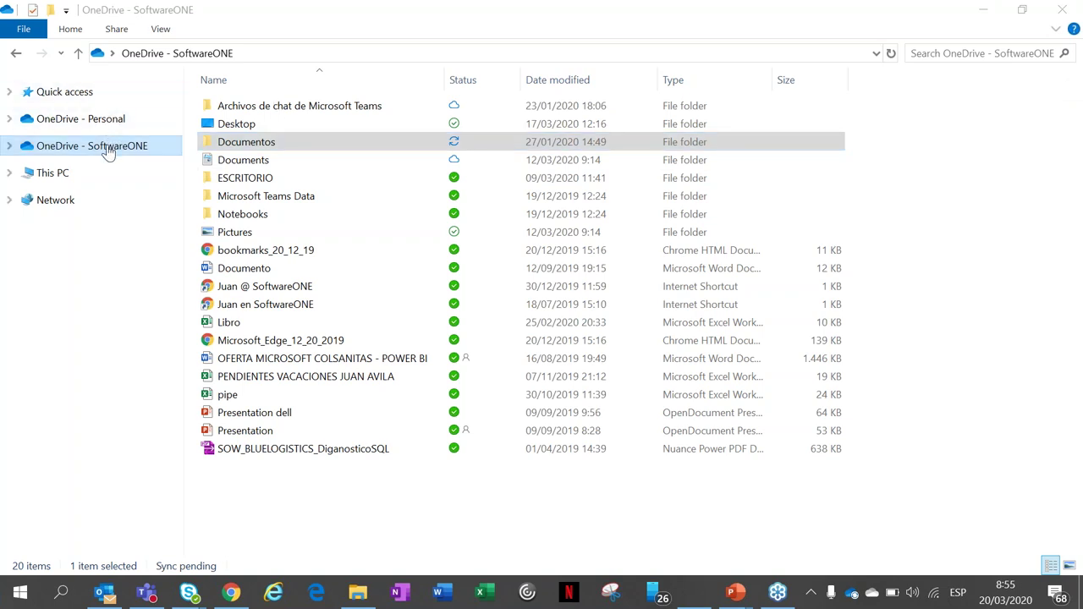
# Try Network and dismiss its discovery error, then open OneDrive - Personal and expand This PC
pyautogui.click(105, 200)
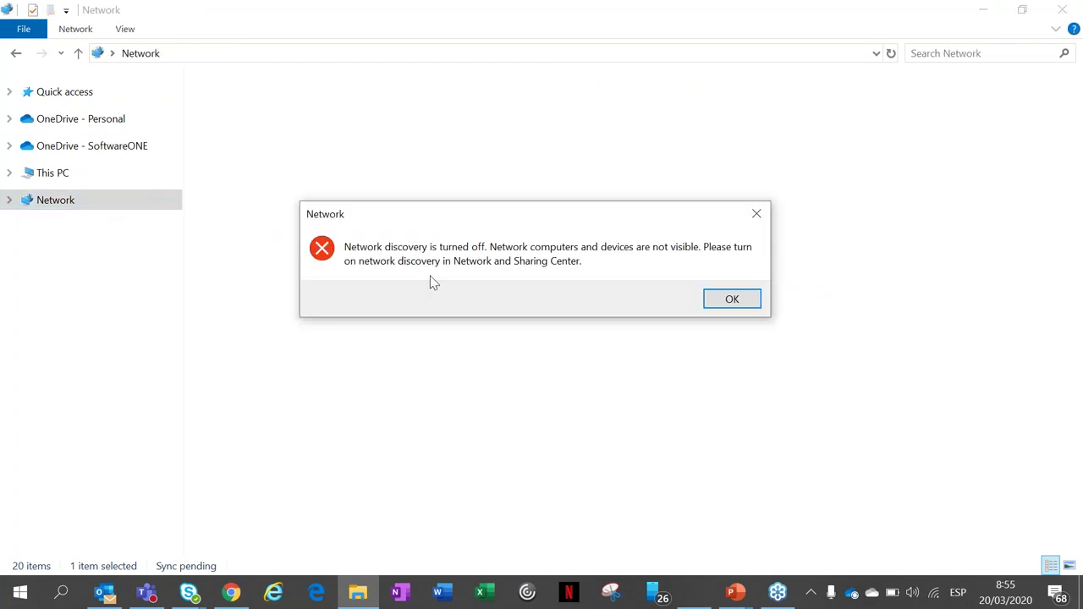
pyautogui.click(731, 299)
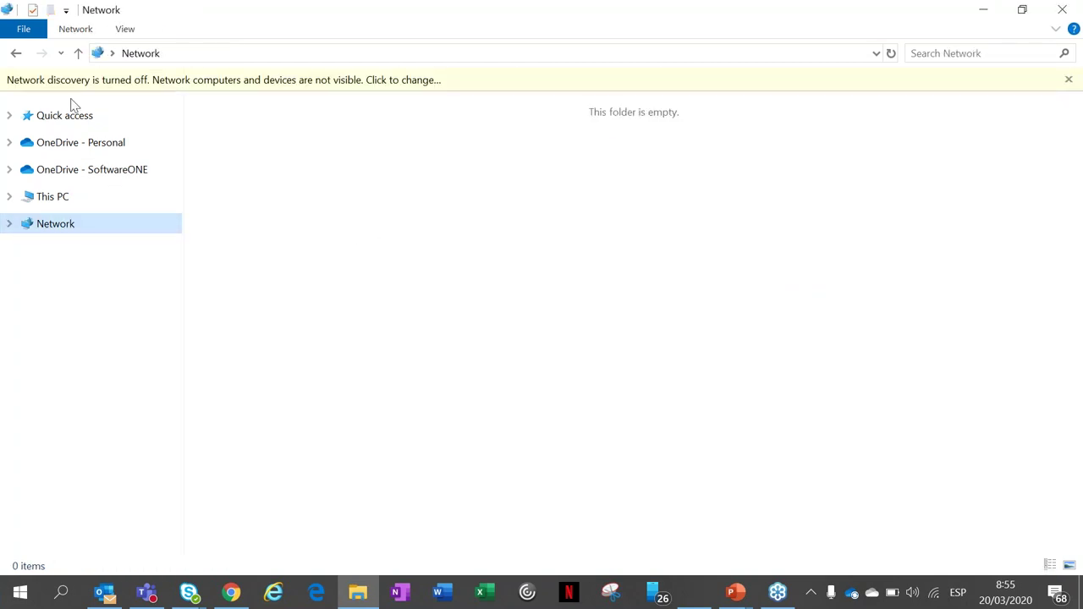
pyautogui.click(73, 143)
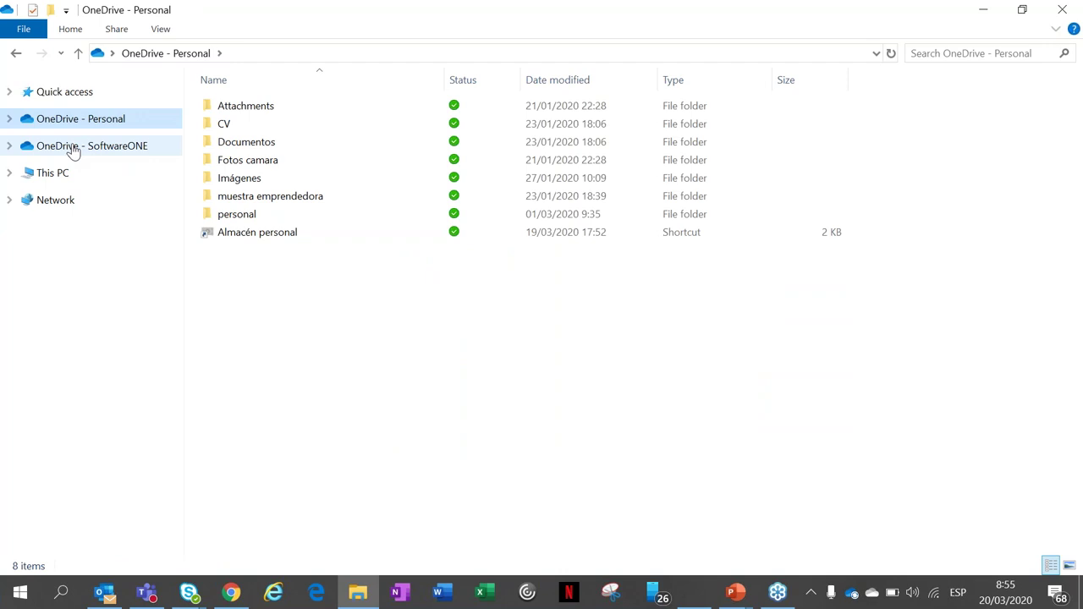
pyautogui.click(782, 603)
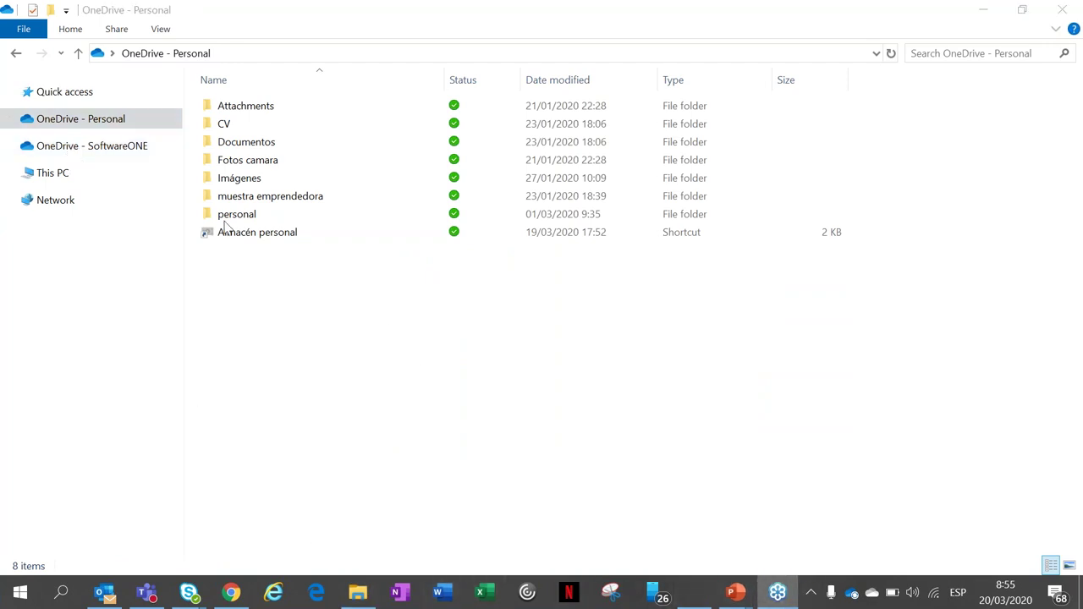
pyautogui.click(23, 124)
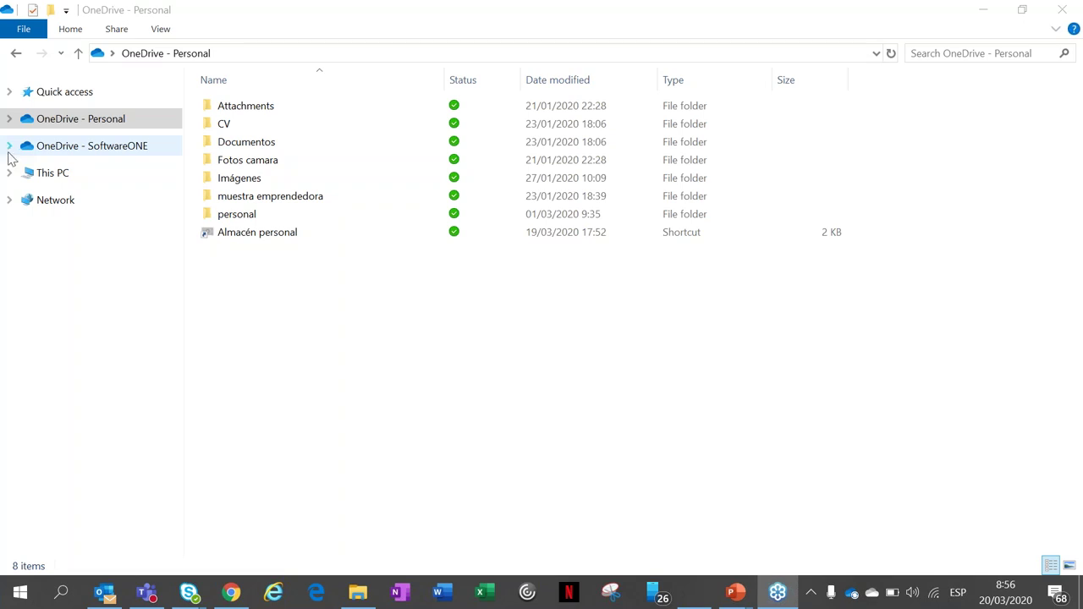
pyautogui.click(9, 173)
# Select Favorites and Familia in local Documents, then select and deselect SoftwareONE's 20 items
pyautogui.click(64, 244)
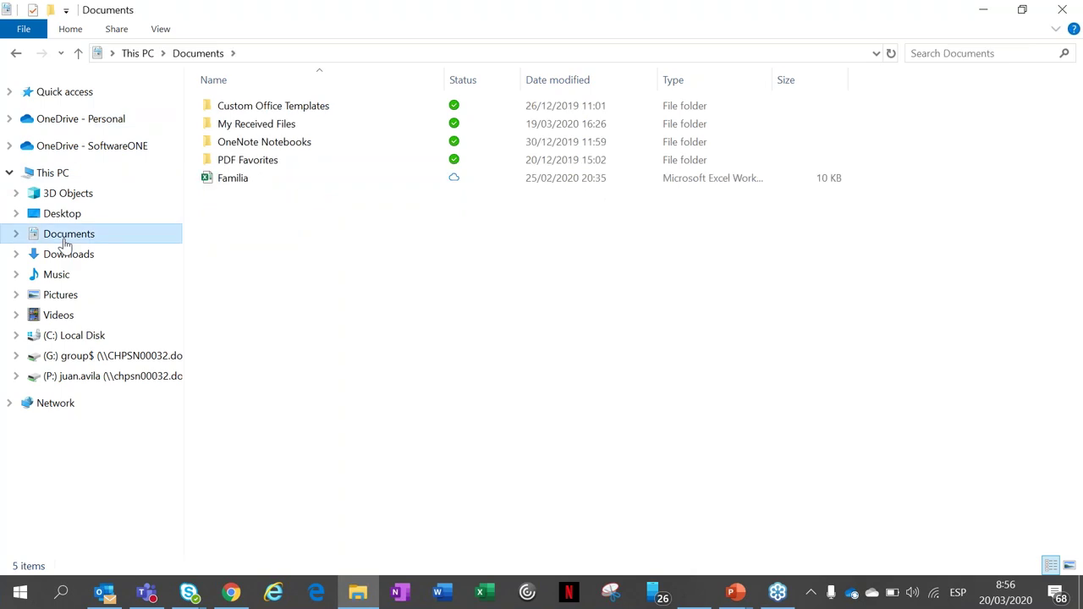
pyautogui.moveTo(351, 252); pyautogui.dragTo(313, 280)
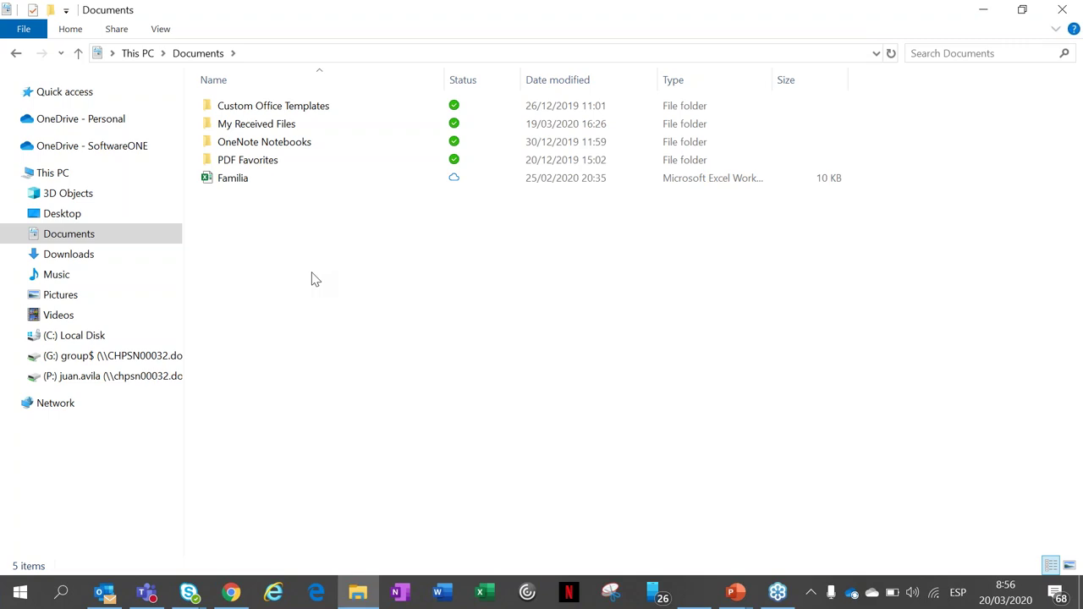
pyautogui.click(28, 149)
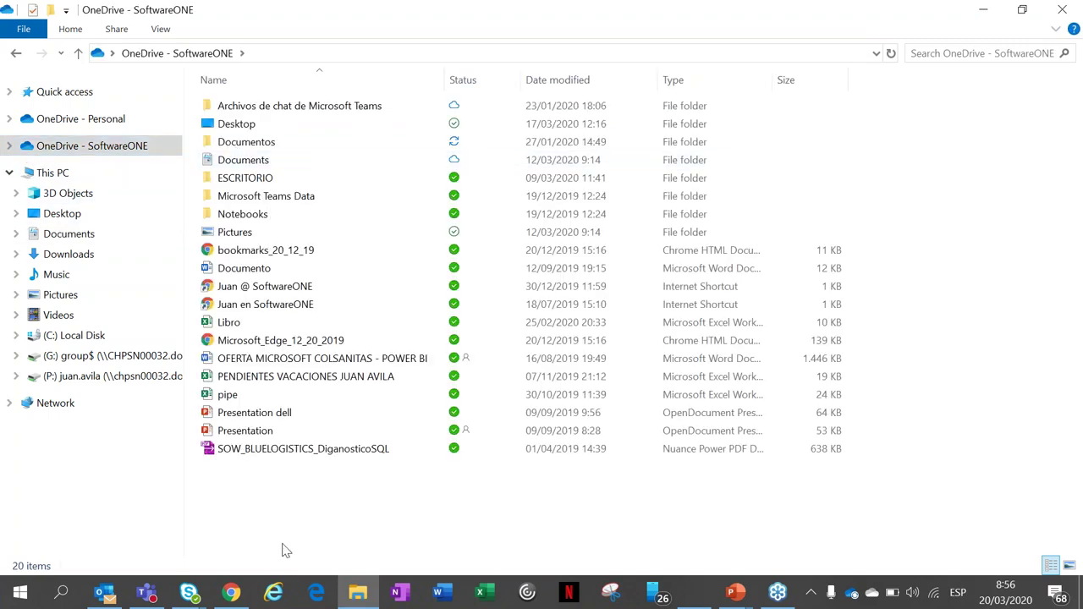
pyautogui.moveTo(283, 546); pyautogui.dragTo(297, 93)
pyautogui.click(316, 522)
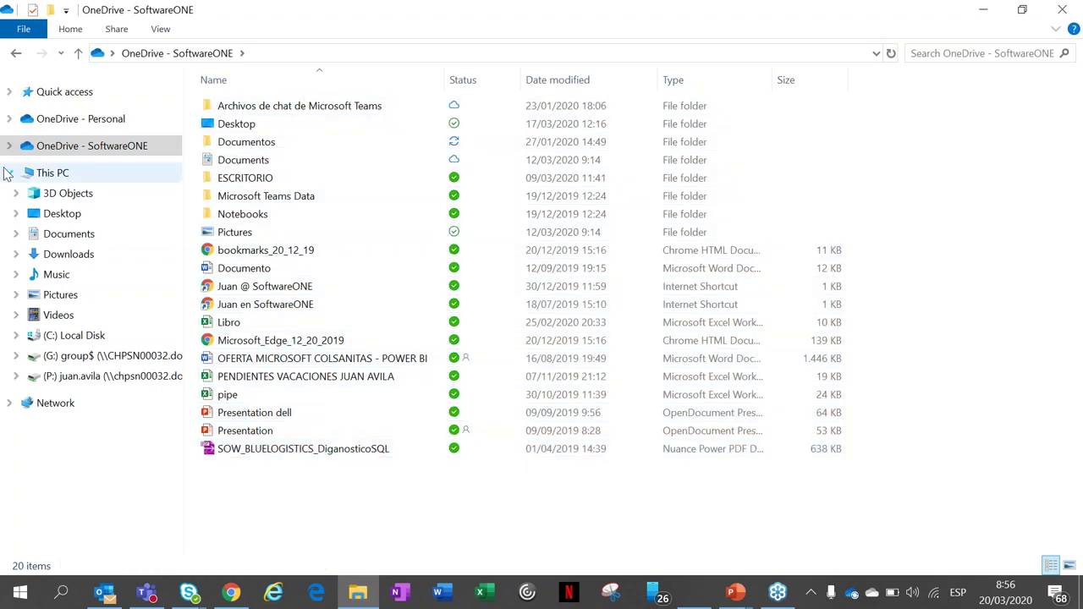
# Show the This PC overview with 7 folders, Local Disk C: and 3 network locations
pyautogui.click(8, 174)
pyautogui.click(8, 175)
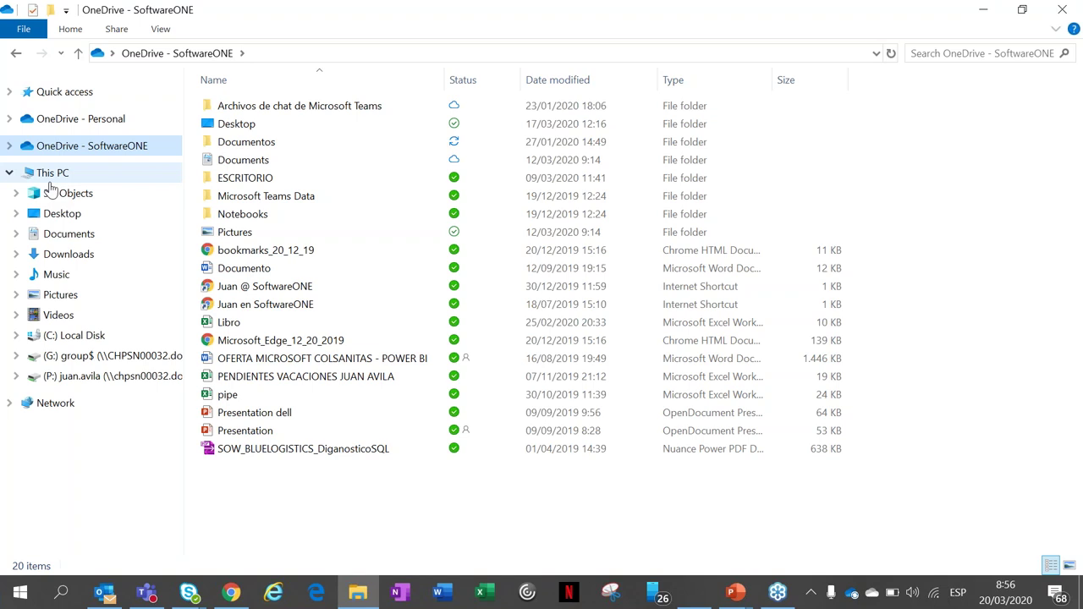
pyautogui.click(50, 177)
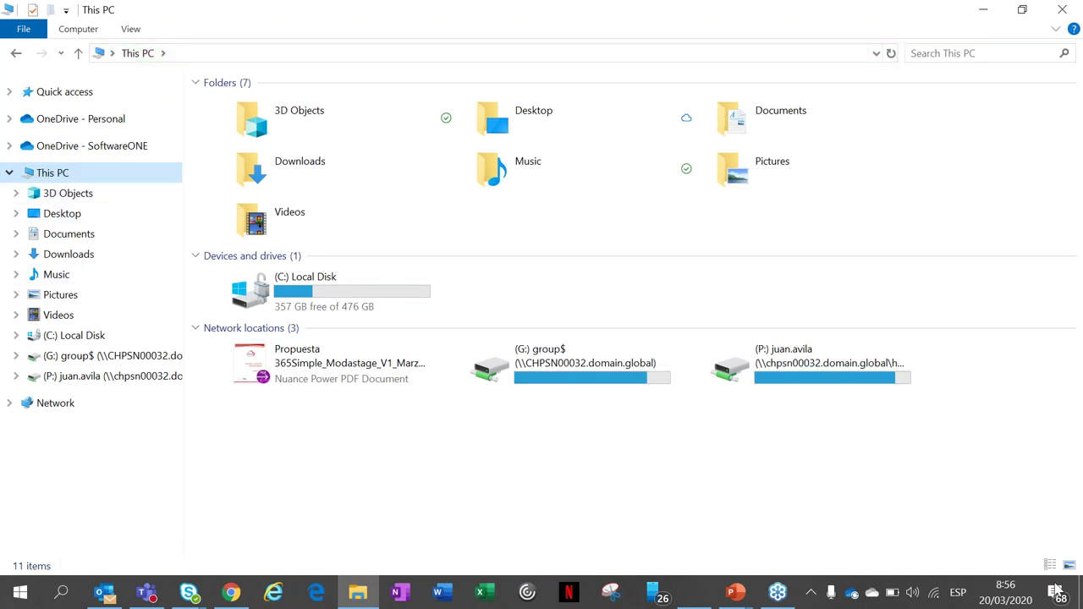
pyautogui.press('super+d')
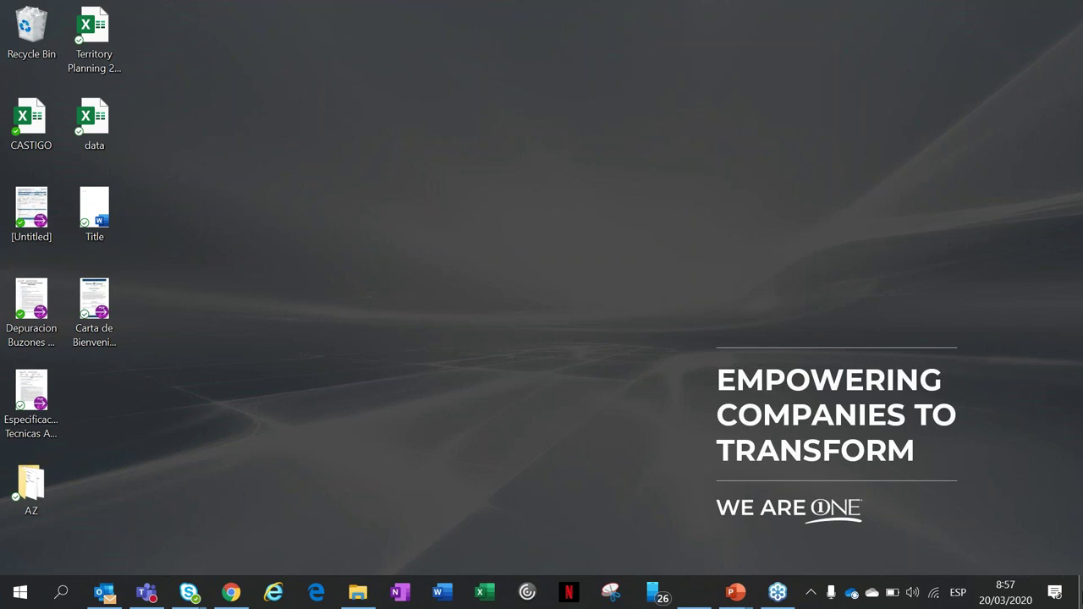
pyautogui.hotkey('alt', 'Tab')
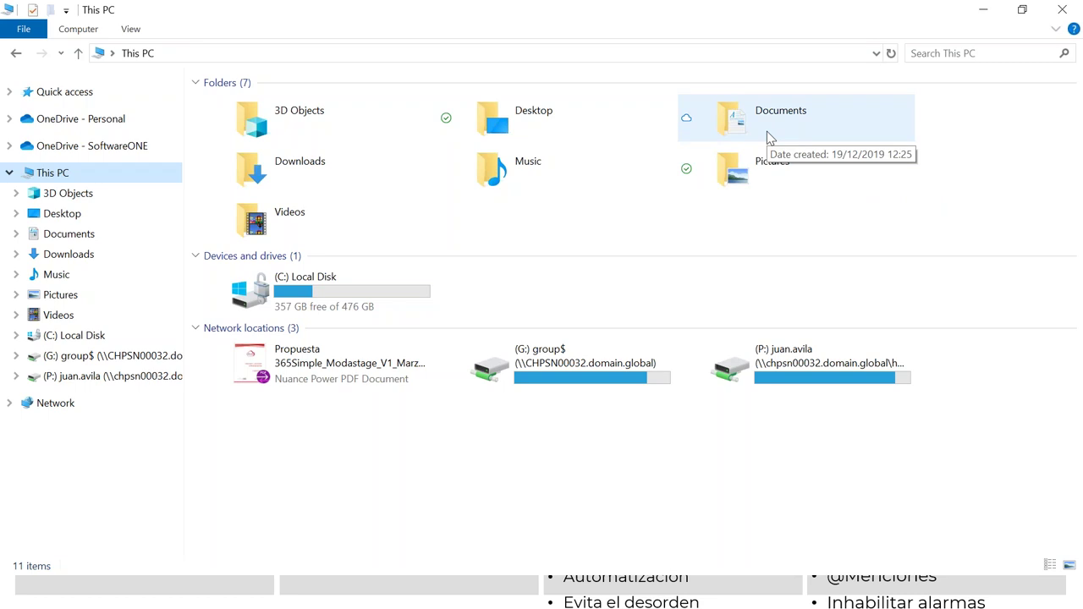
# Expand OneDrive - SoftwareONE, view Documentos, then open its Desktop folder with 9 items
pyautogui.click(7, 147)
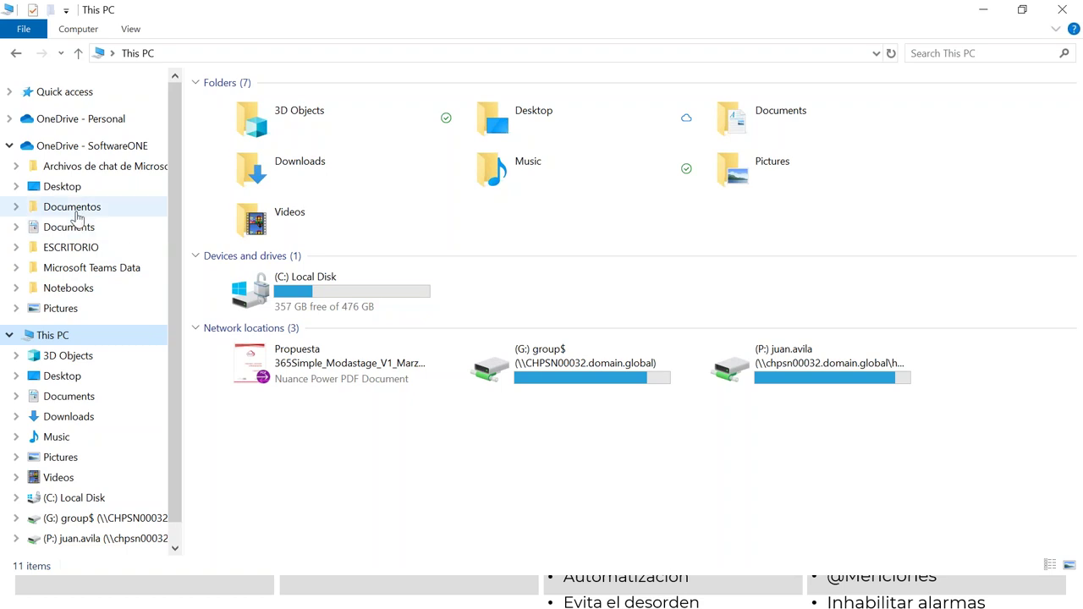
pyautogui.click(76, 217)
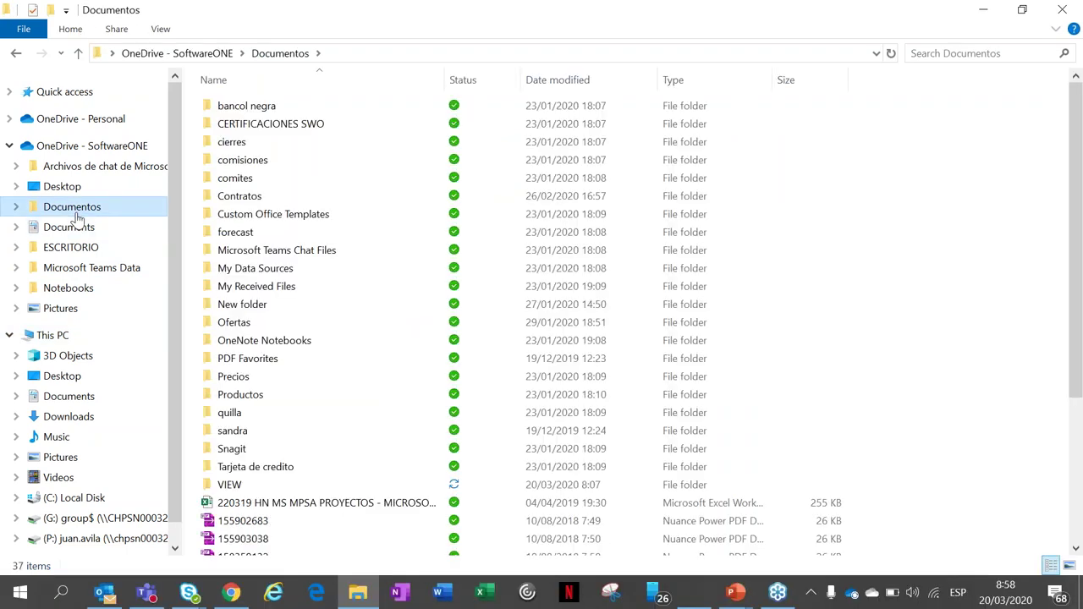
pyautogui.click(76, 188)
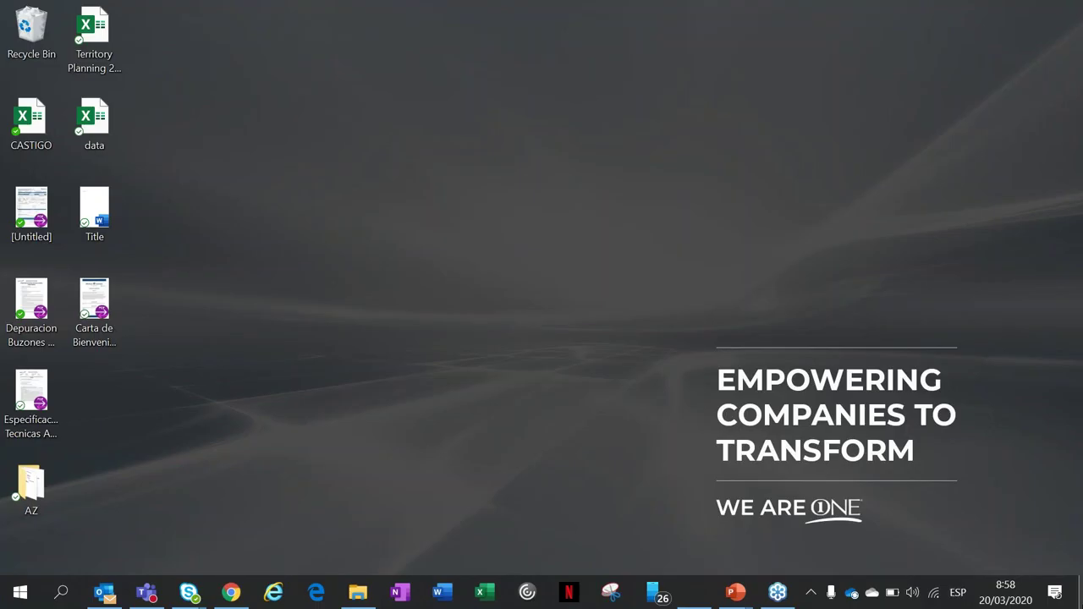
# Switch back to the slide show, then open local Pictures and the SoftwareONE OneDrive Pictures folder
pyautogui.hotkey('alt', 'Tab')
pyautogui.hotkey('alt', 'Tab')
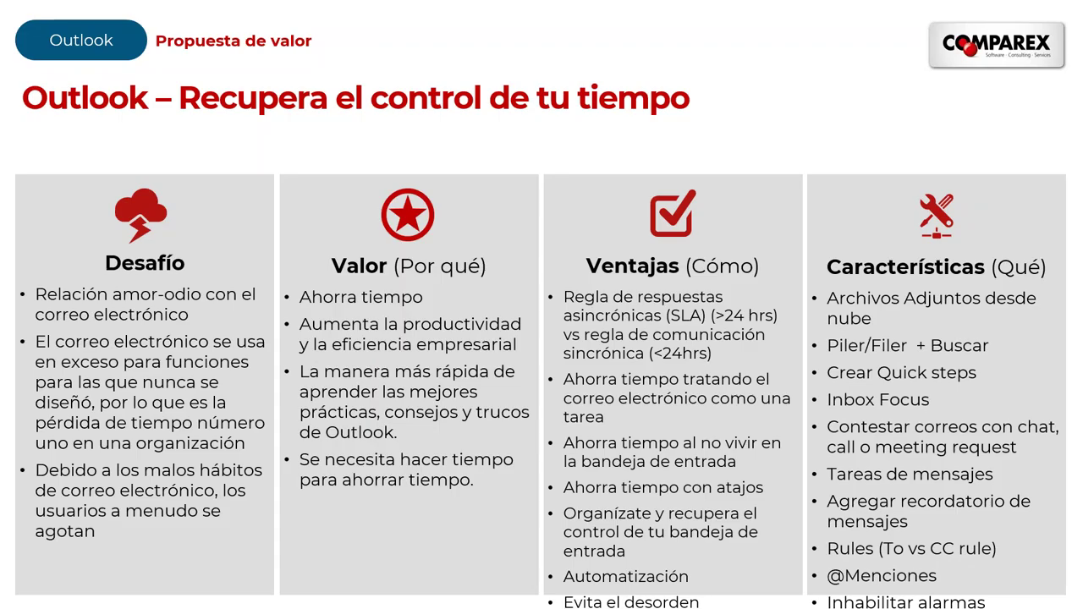
pyautogui.hotkey('alt', 'Tab')
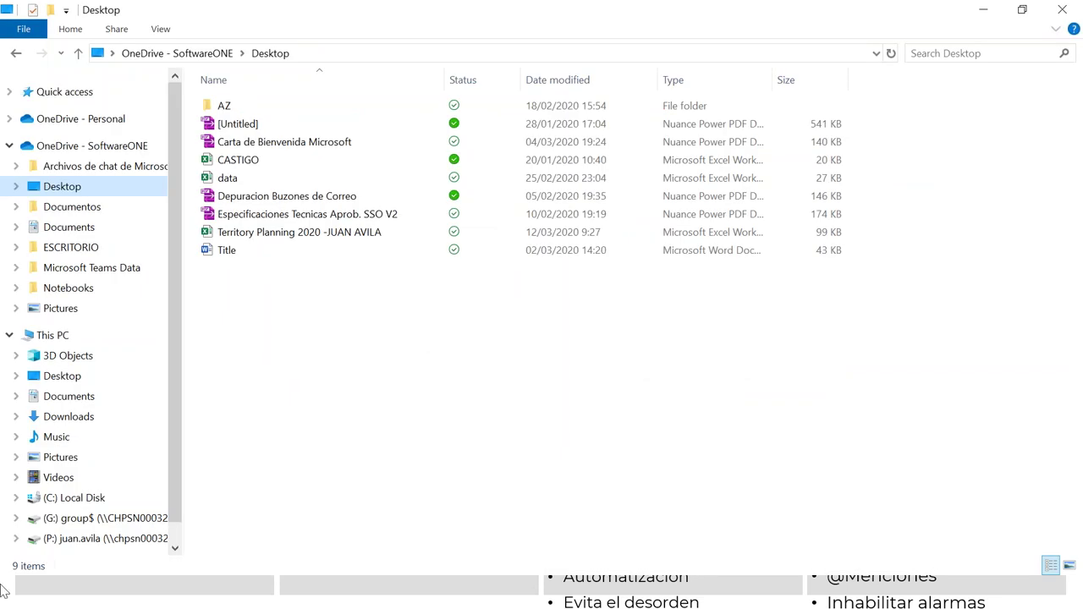
pyautogui.click(83, 458)
pyautogui.click(77, 310)
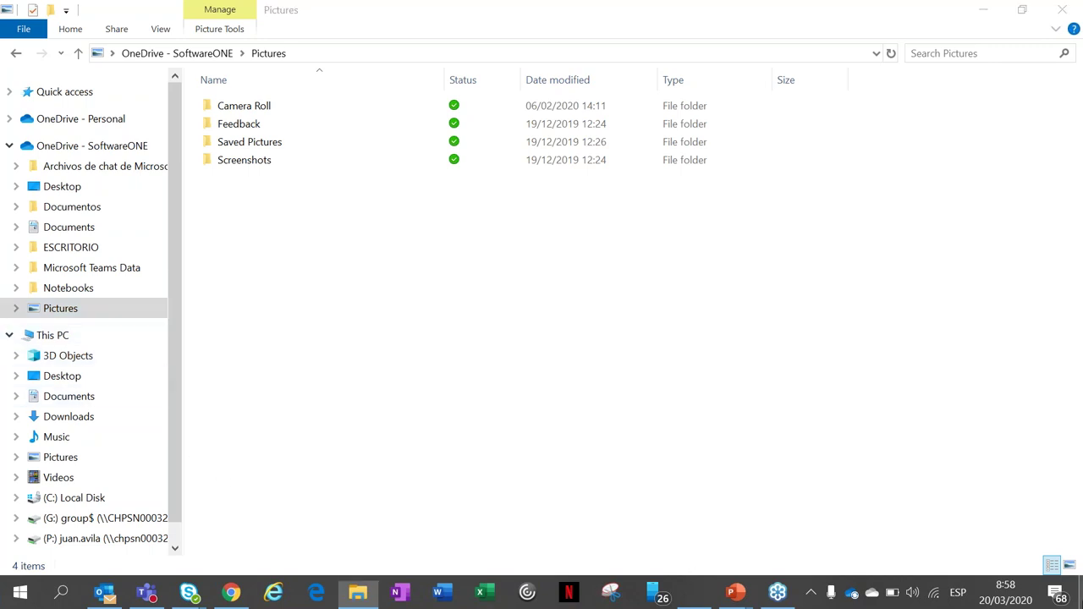
# Minimize the Pictures Explorer window to reveal the desktop's nine synced items
pyautogui.click(1081, 593)
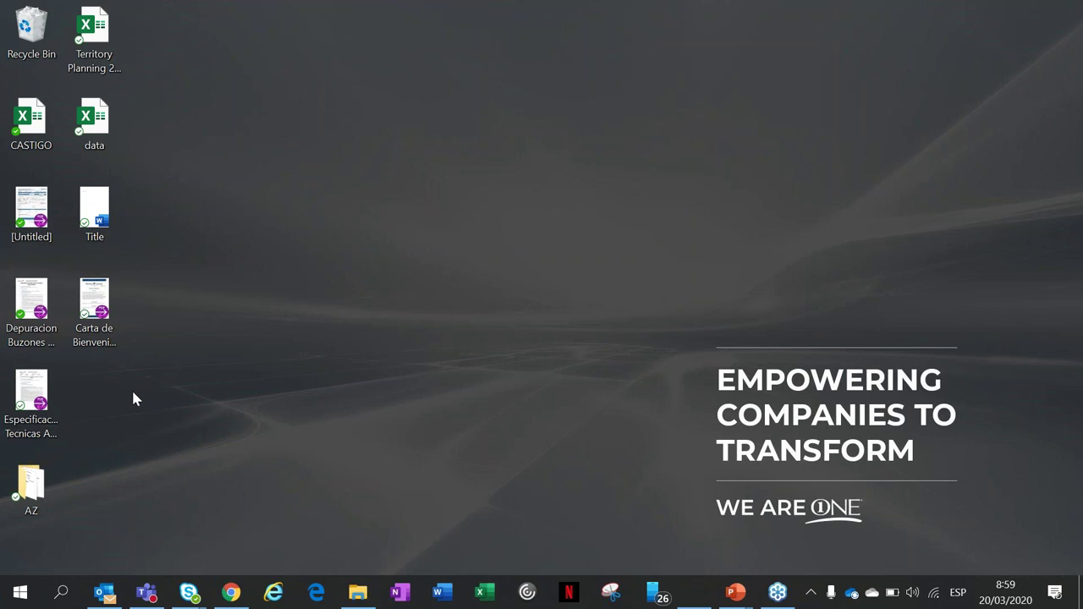
# Restore Explorer, open Documentos\VIEW and select the SoftwareONE.FWP.20190916 file
pyautogui.hotkey('alt', 'Tab')
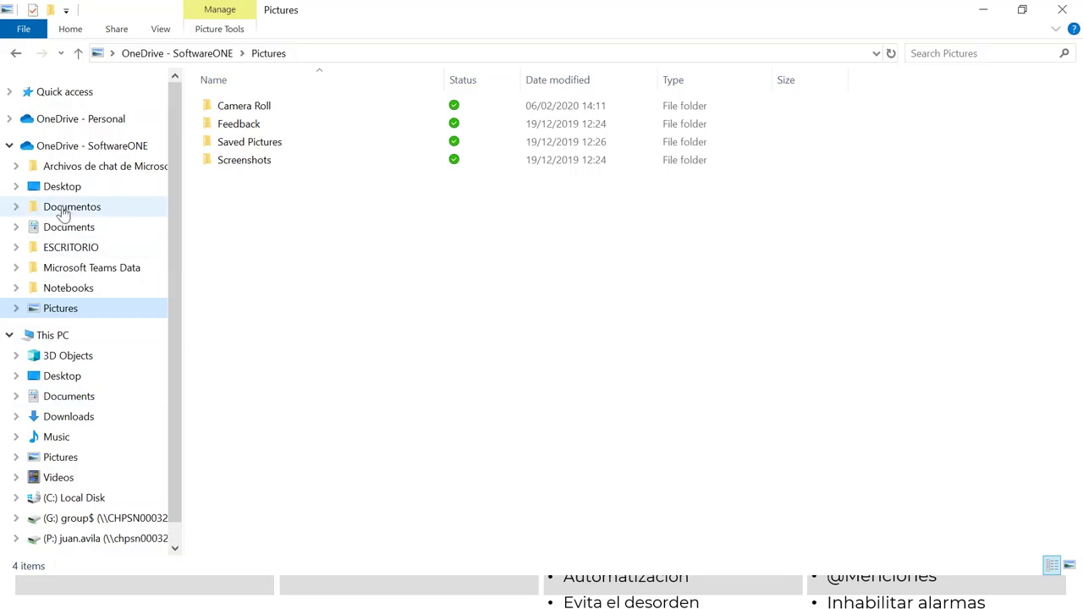
pyautogui.click(64, 212)
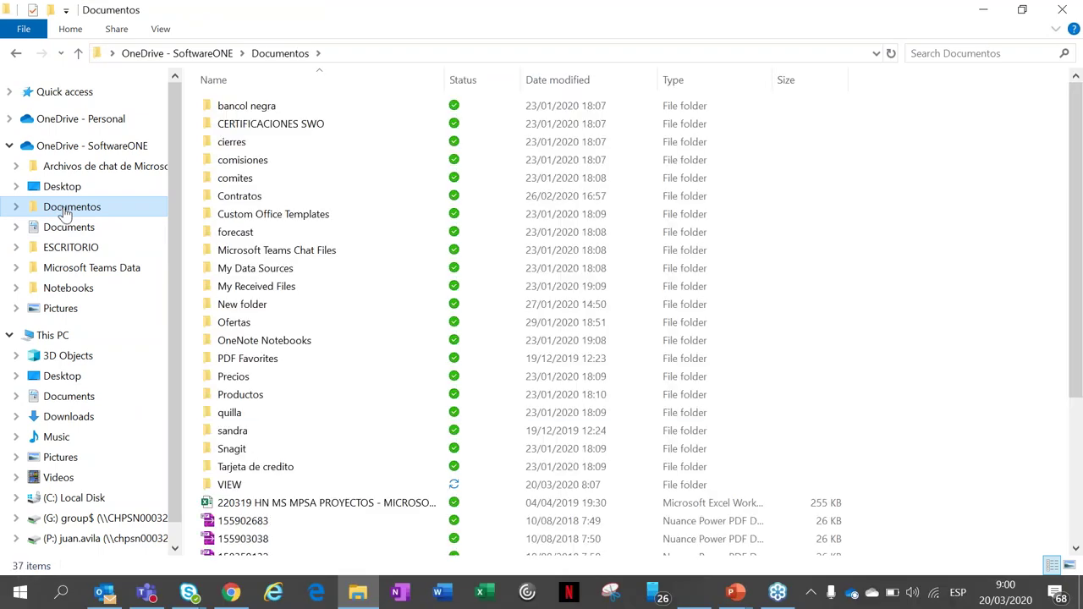
pyautogui.doubleClick(250, 488)
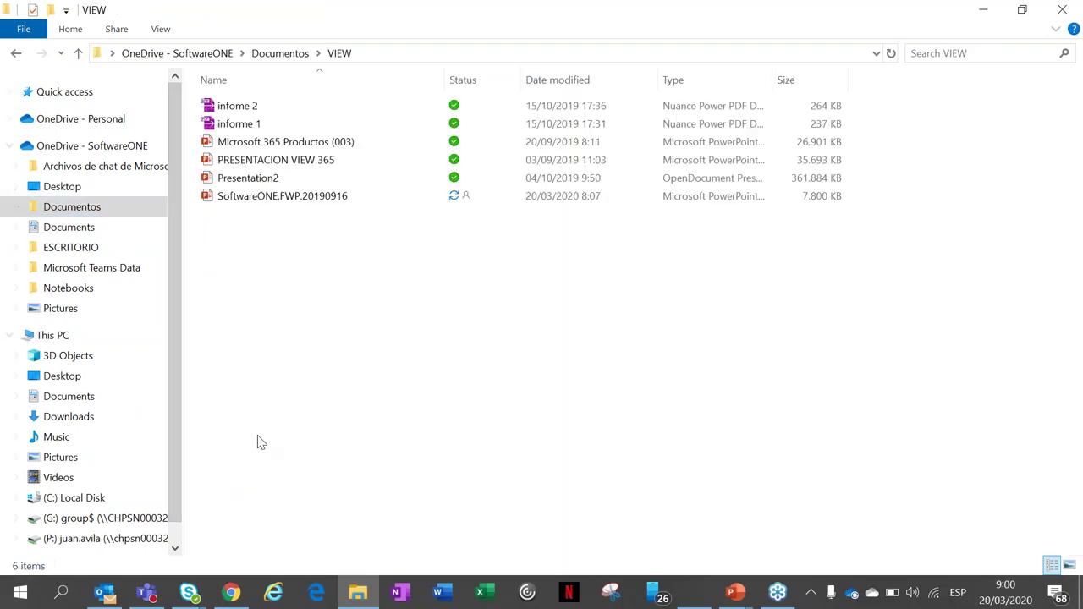
pyautogui.click(275, 201)
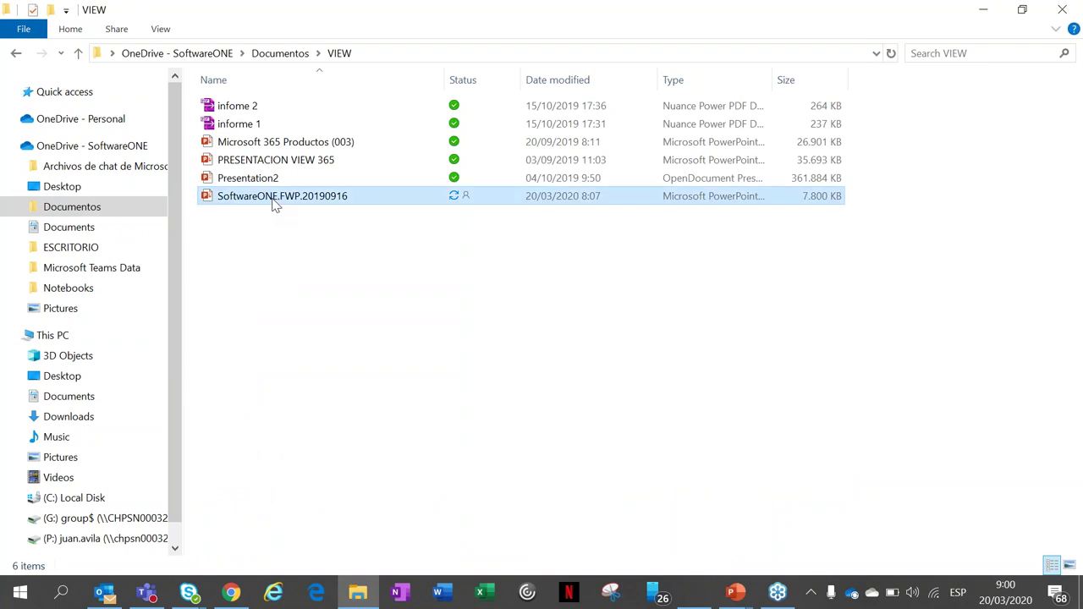
pyautogui.rightClick(274, 204)
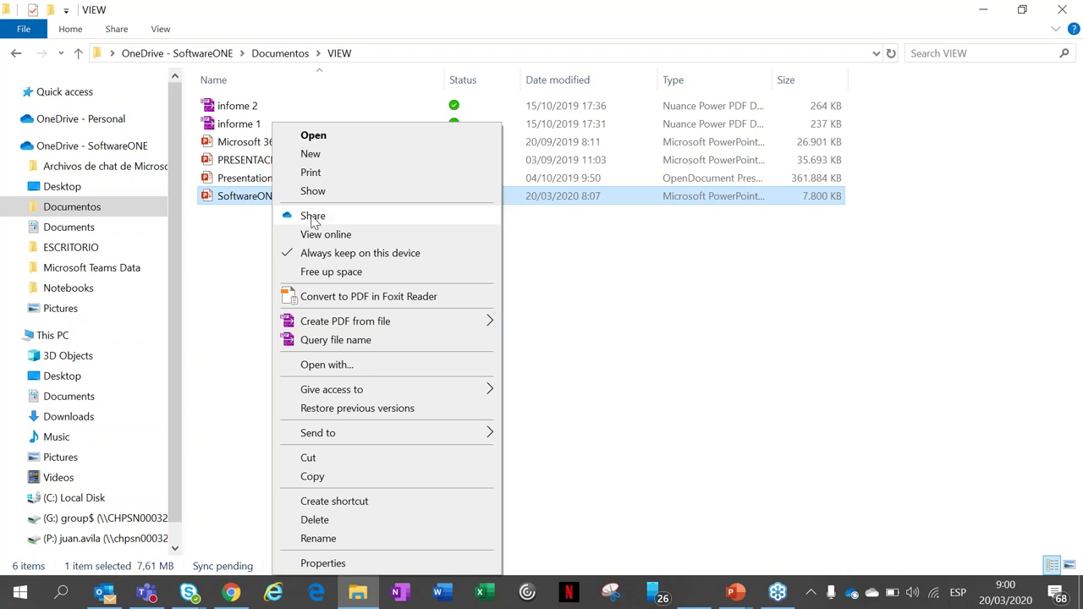
pyautogui.moveTo(378, 440)
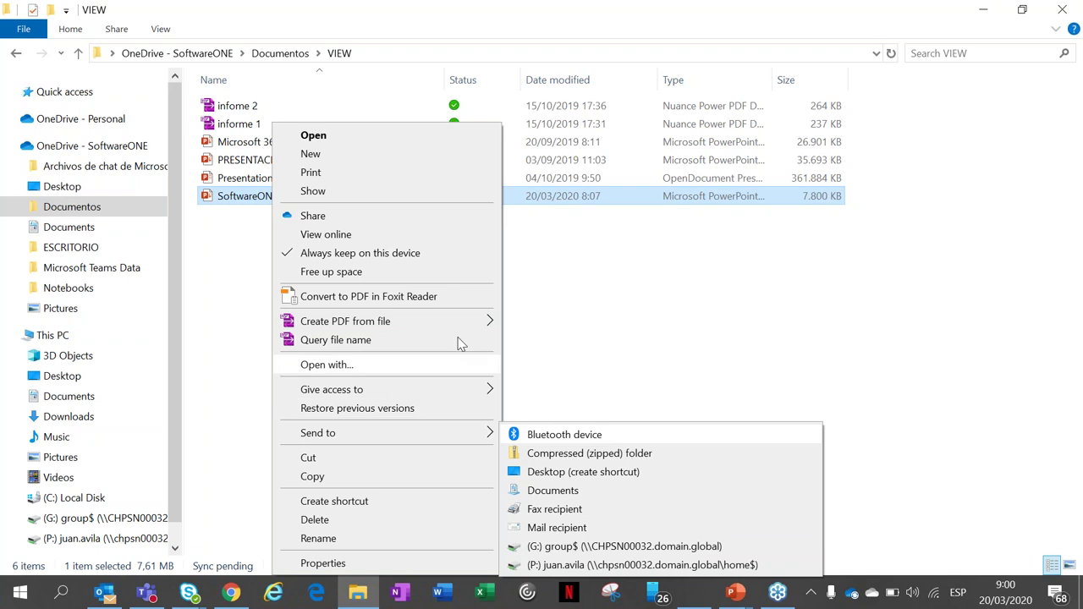
pyautogui.click(375, 216)
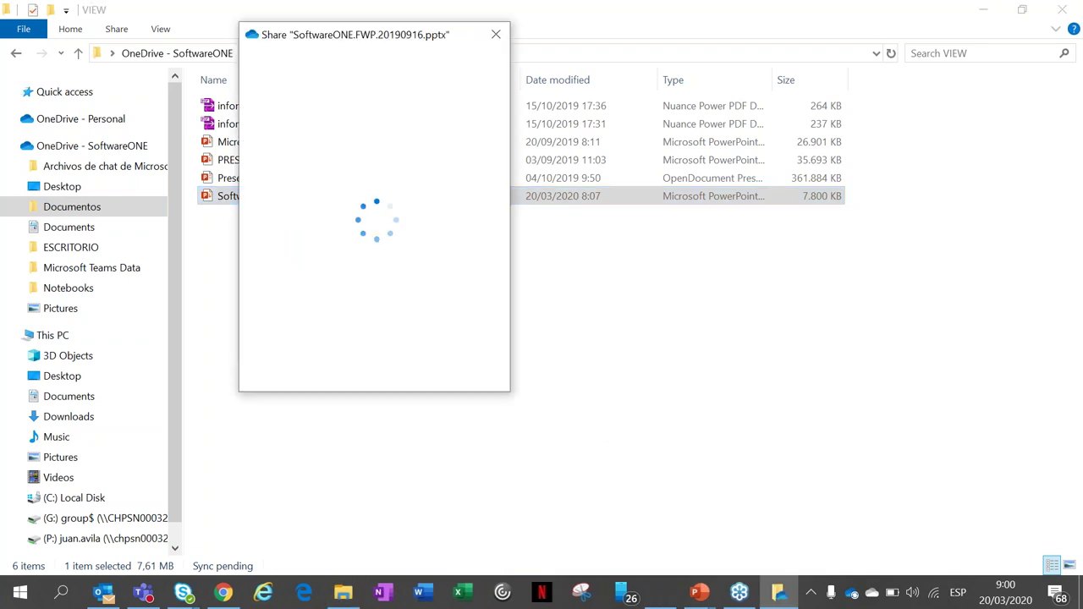
pyautogui.click(496, 34)
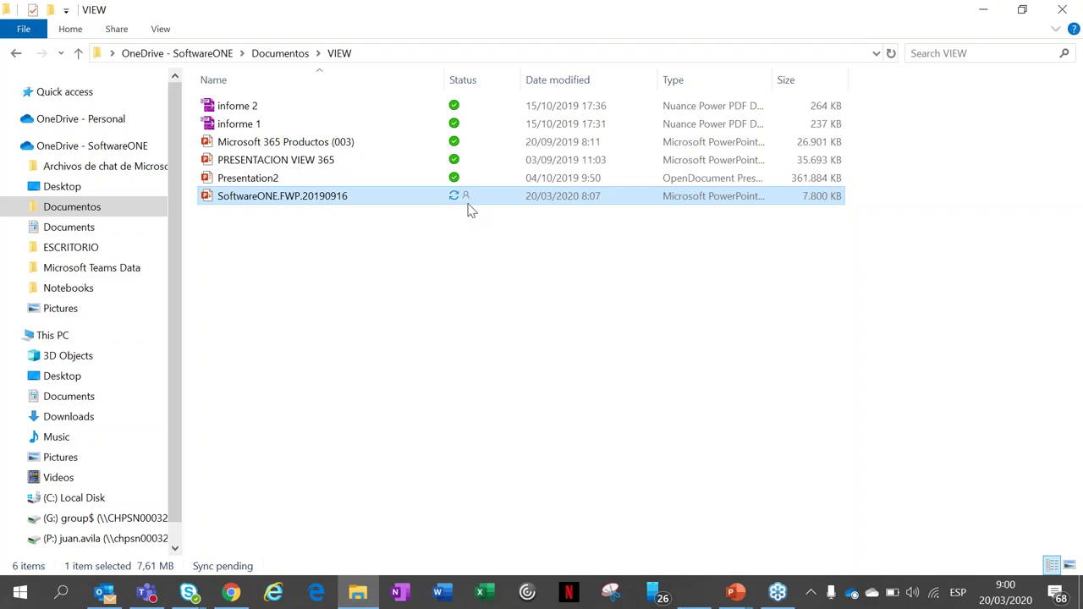
# Resume the PowerPoint slide show on the 'OneDrive for Business – Es tu nuevo MyDocuments' slide
pyautogui.click(734, 597)
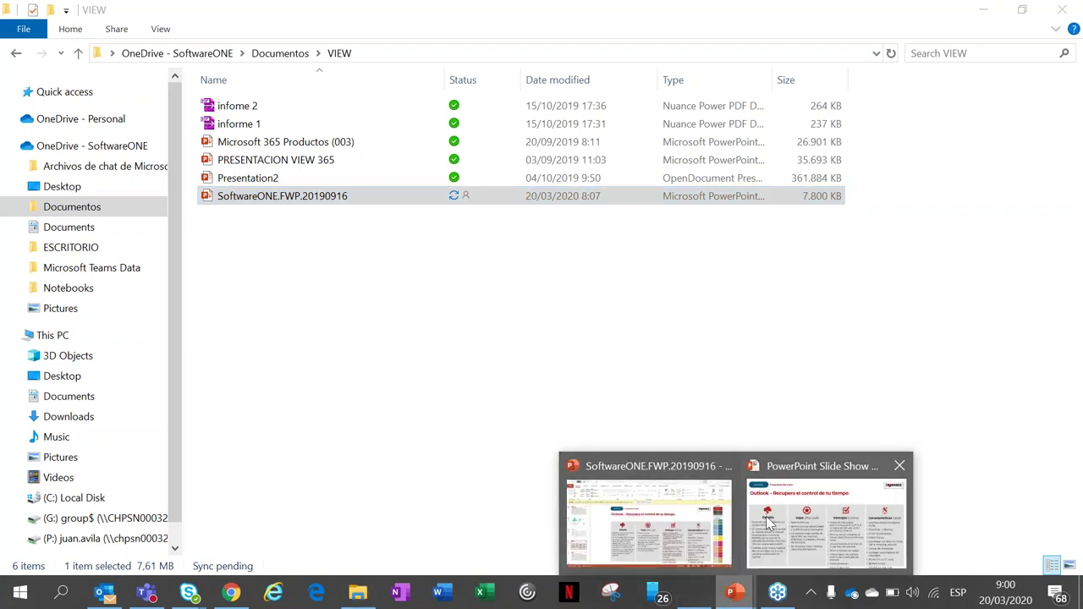
pyautogui.click(771, 520)
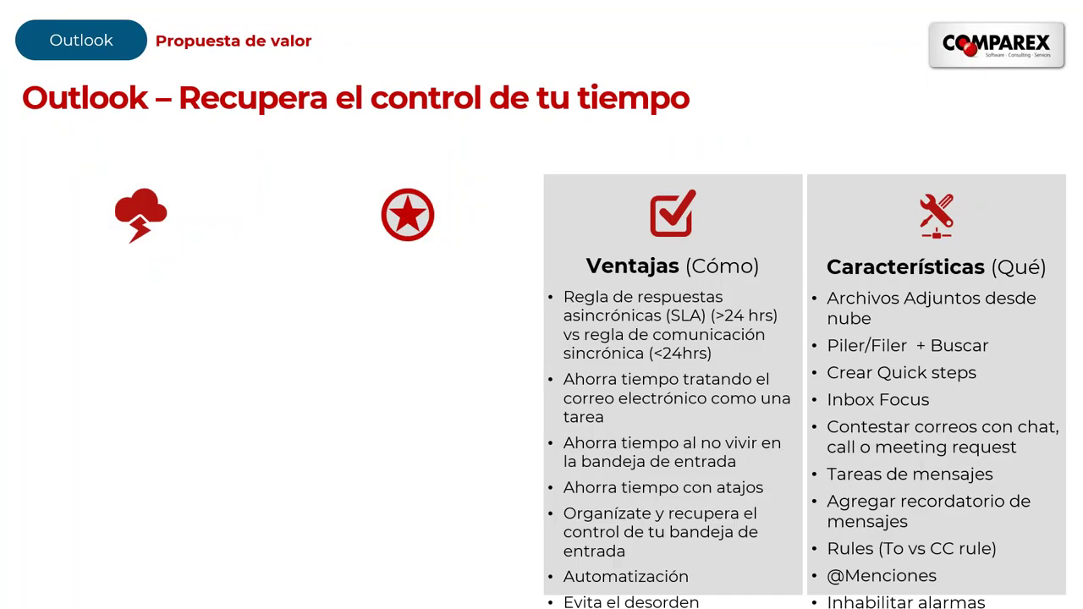
pyautogui.click(770, 521)
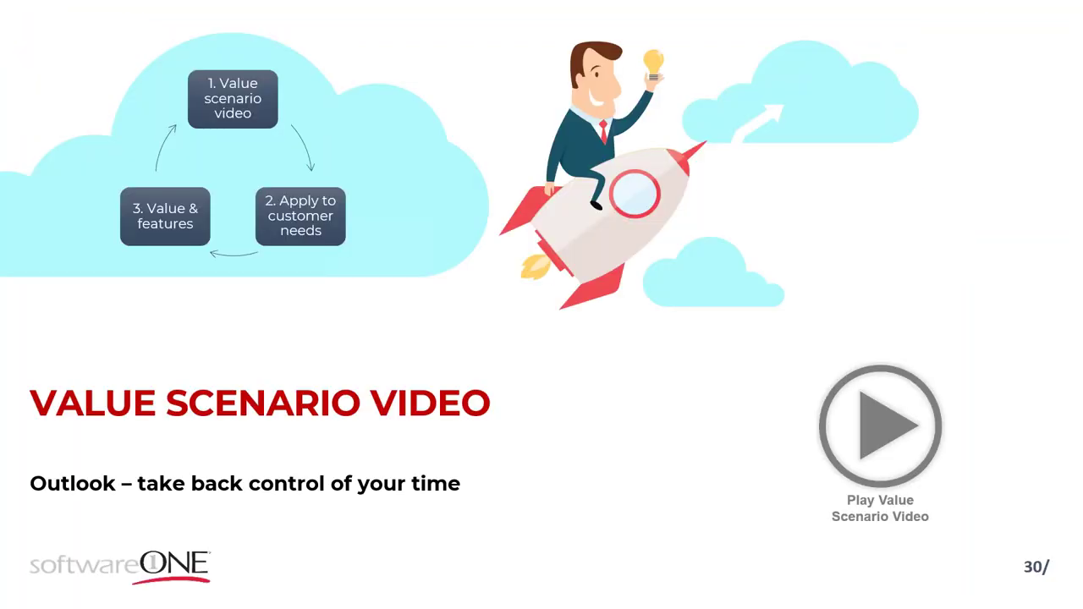
pyautogui.press('Left')
pyautogui.press('Left')
pyautogui.press('Left')
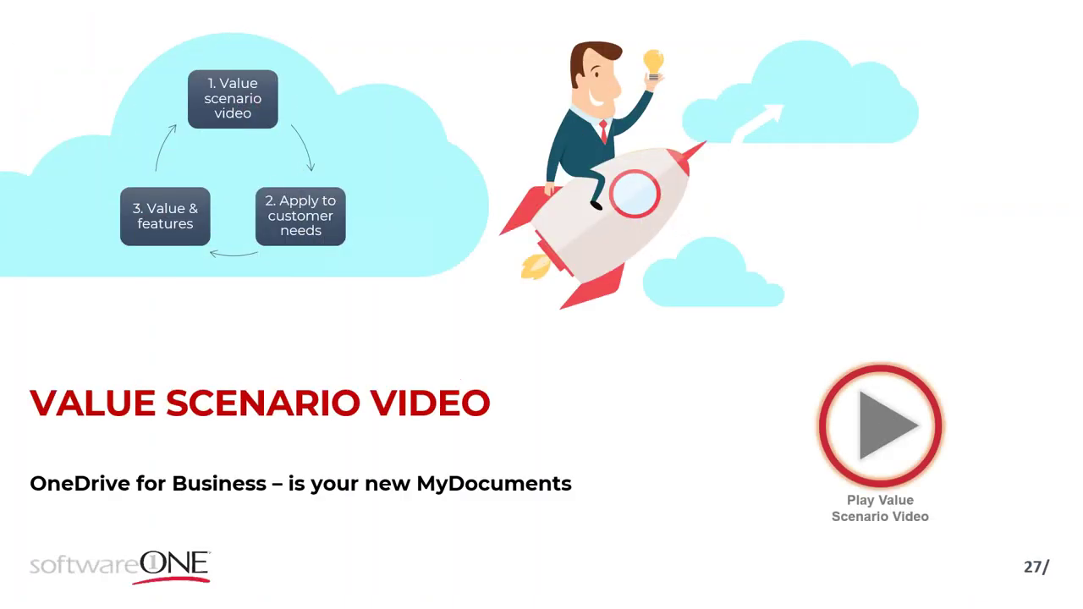
pyautogui.press('Right')
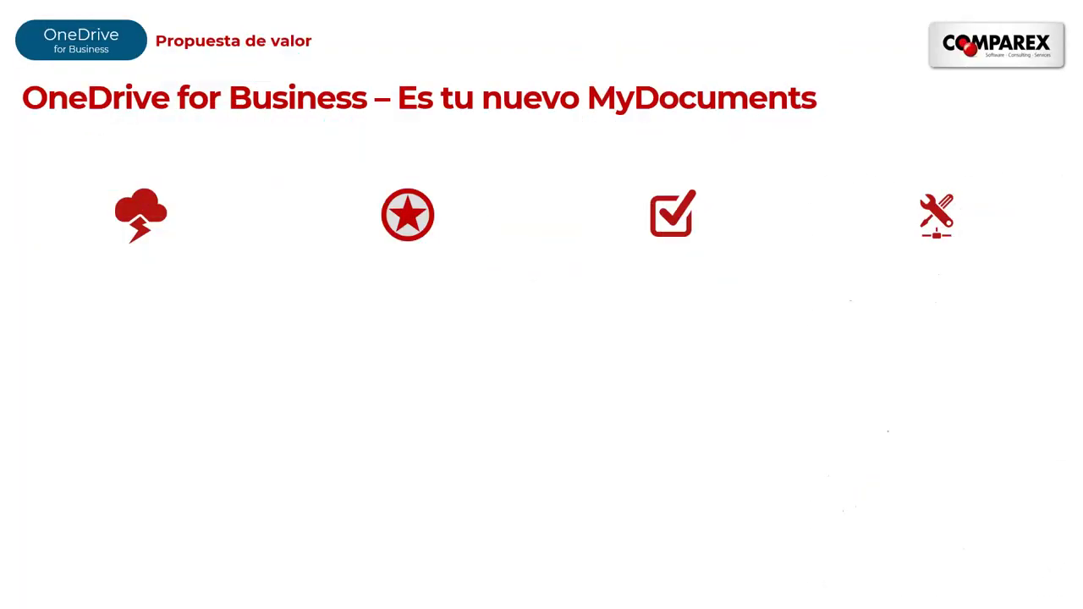
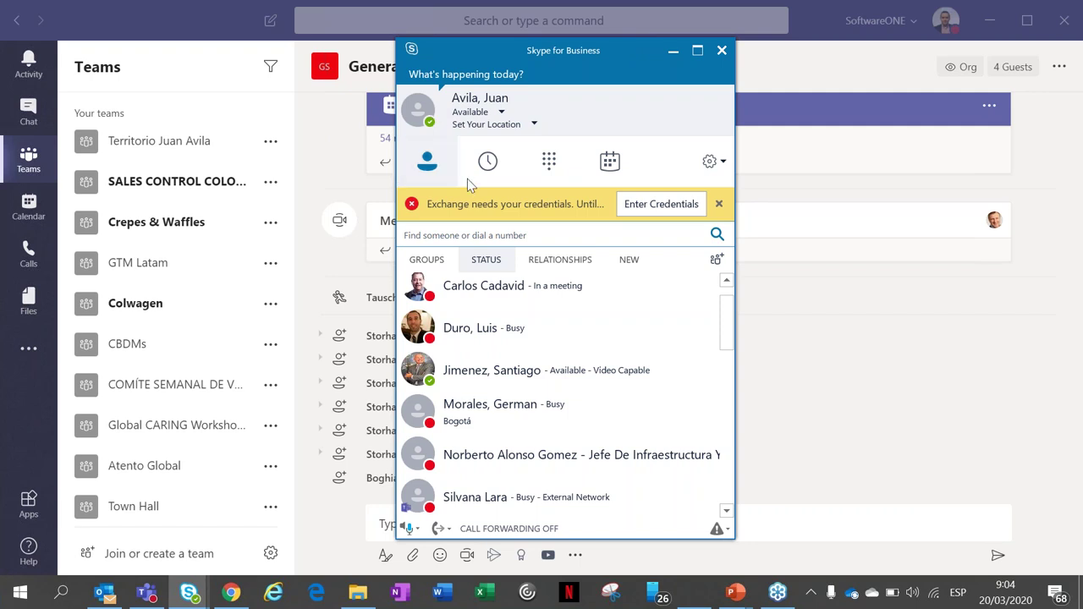
# View contacts by Groups and by Status, collapsing the Online, Unknown and Unavailable groups
pyautogui.click(438, 264)
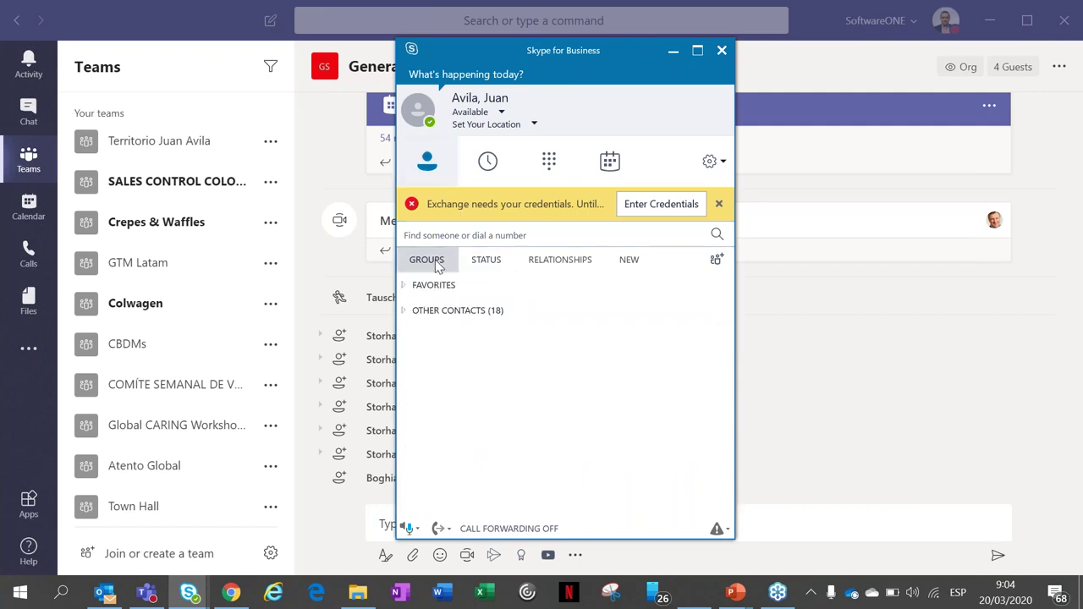
pyautogui.click(486, 260)
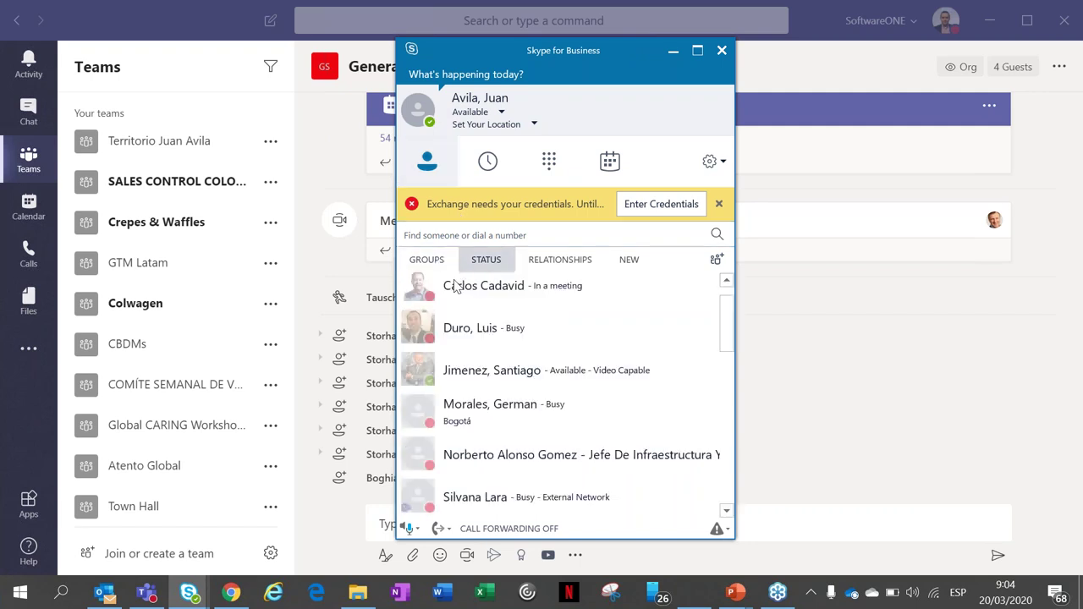
pyautogui.click(407, 285)
pyautogui.click(405, 336)
pyautogui.click(426, 362)
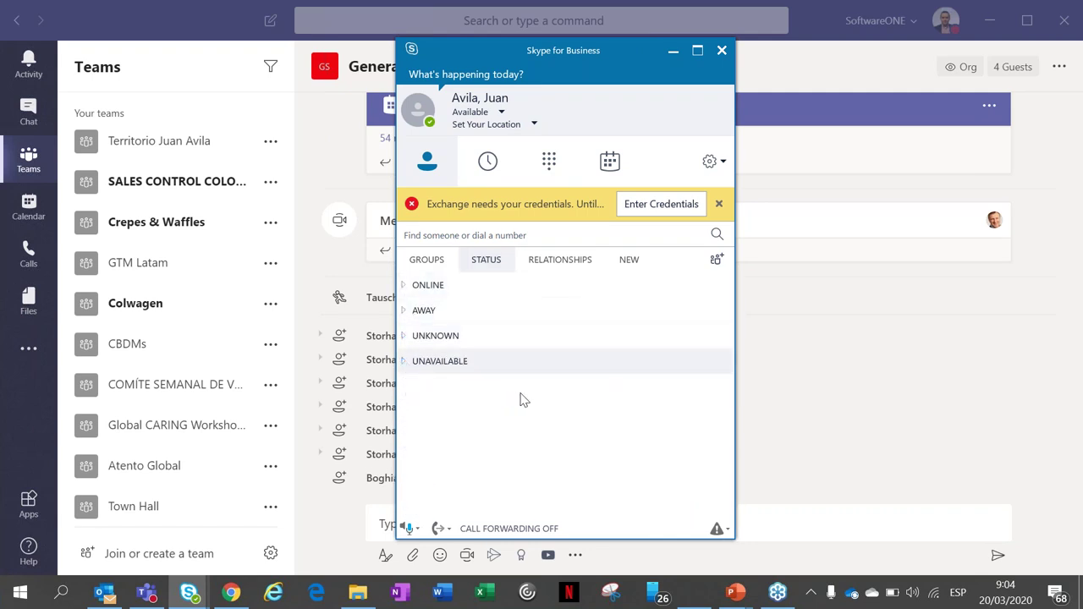
# Collapse the Friends and Family, Workgroup and Colleagues relationship groups, then list New contacts
pyautogui.click(571, 269)
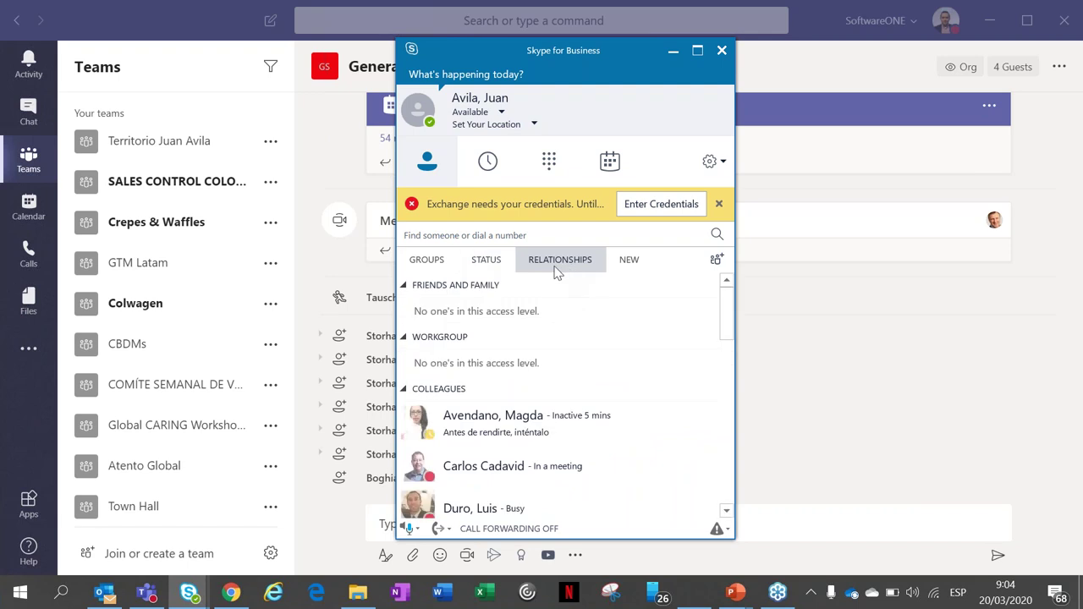
pyautogui.click(404, 286)
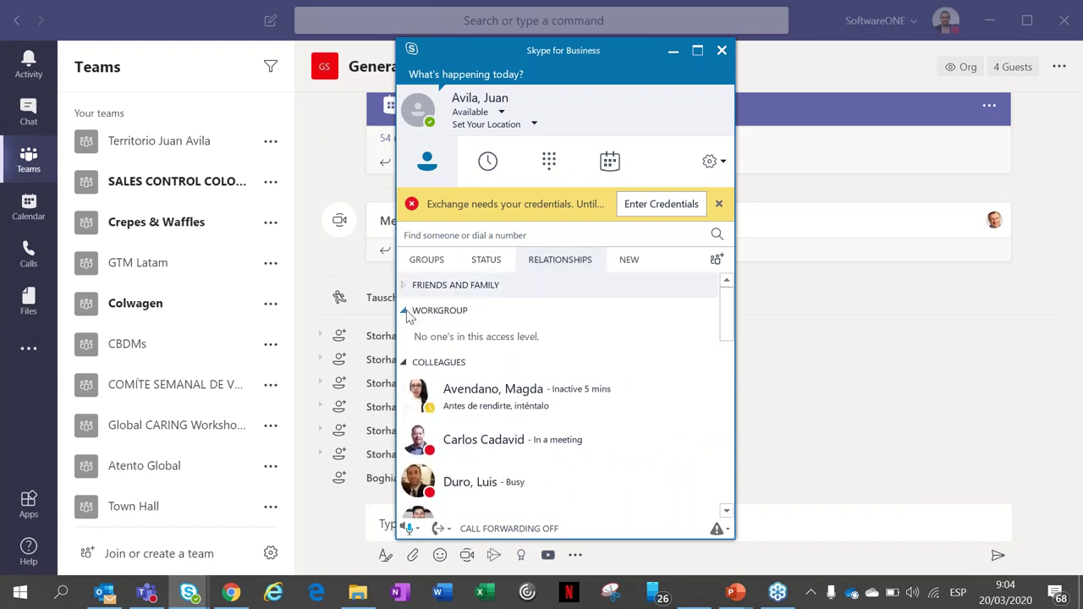
pyautogui.click(408, 311)
pyautogui.click(410, 338)
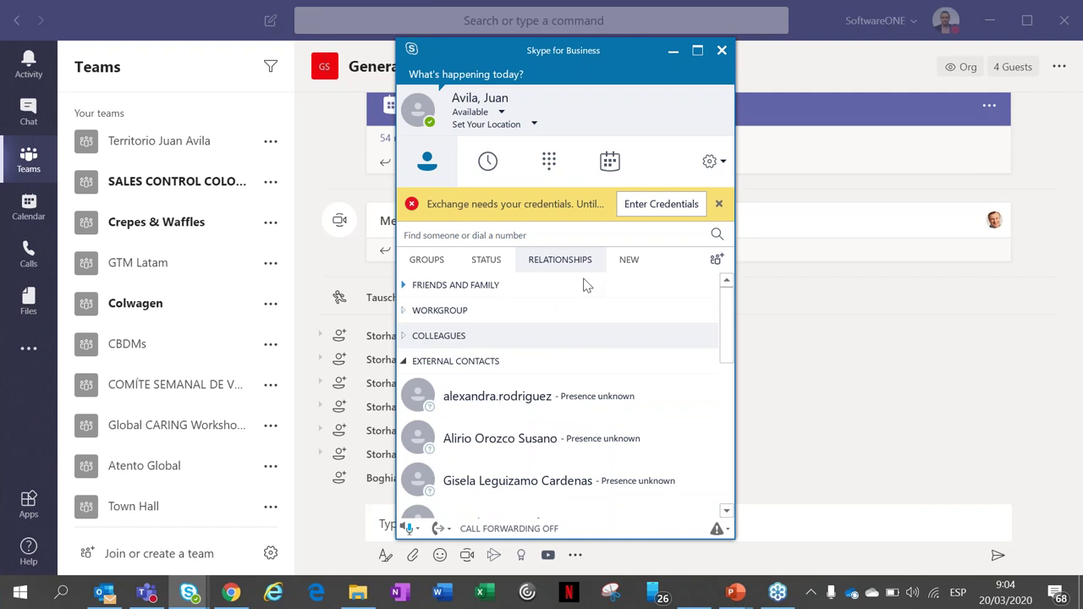
pyautogui.click(617, 268)
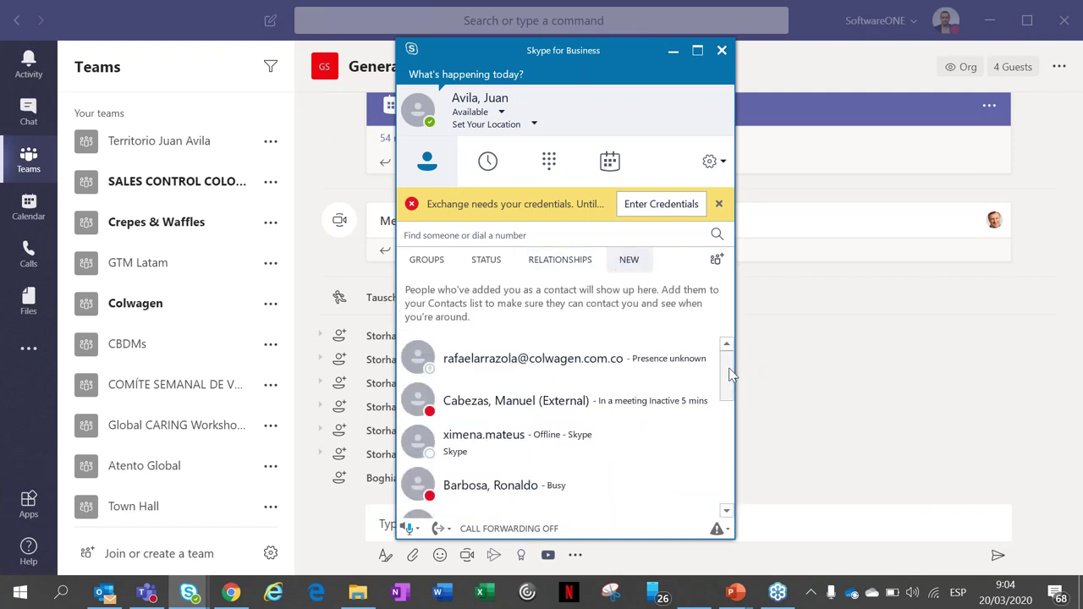
pyautogui.moveTo(729, 373); pyautogui.dragTo(732, 491)
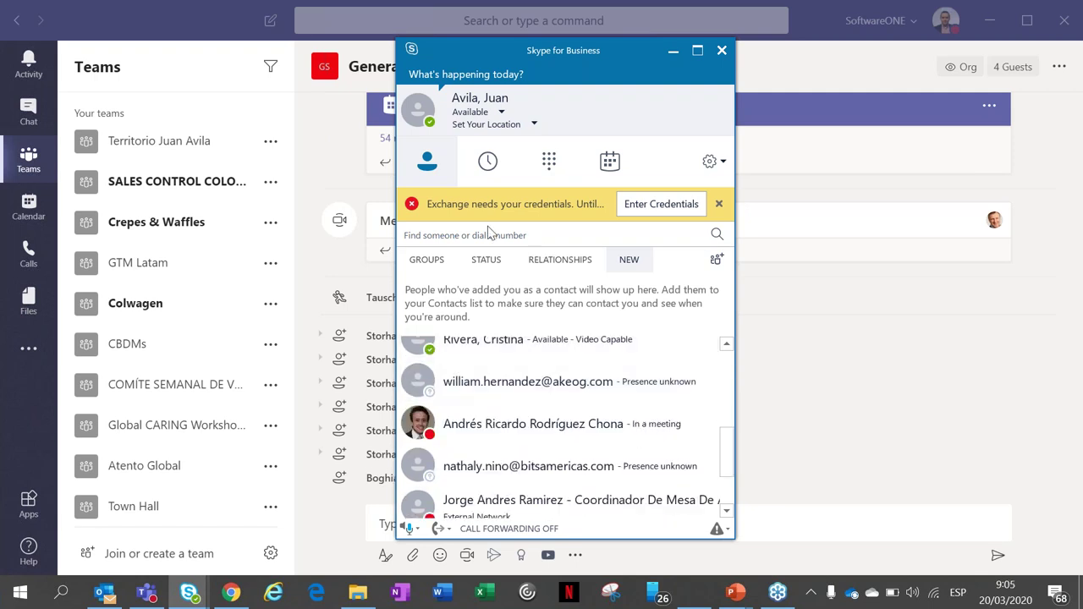
# Browse the Recent, Dialpad and Meetings tabs in Skype for Business
pyautogui.click(471, 172)
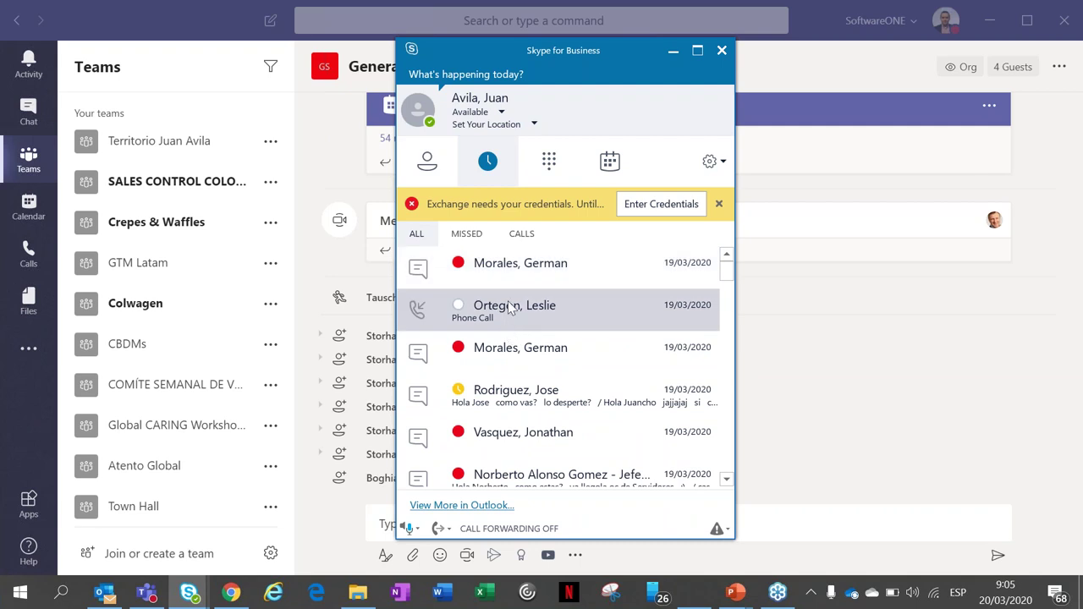
pyautogui.click(536, 182)
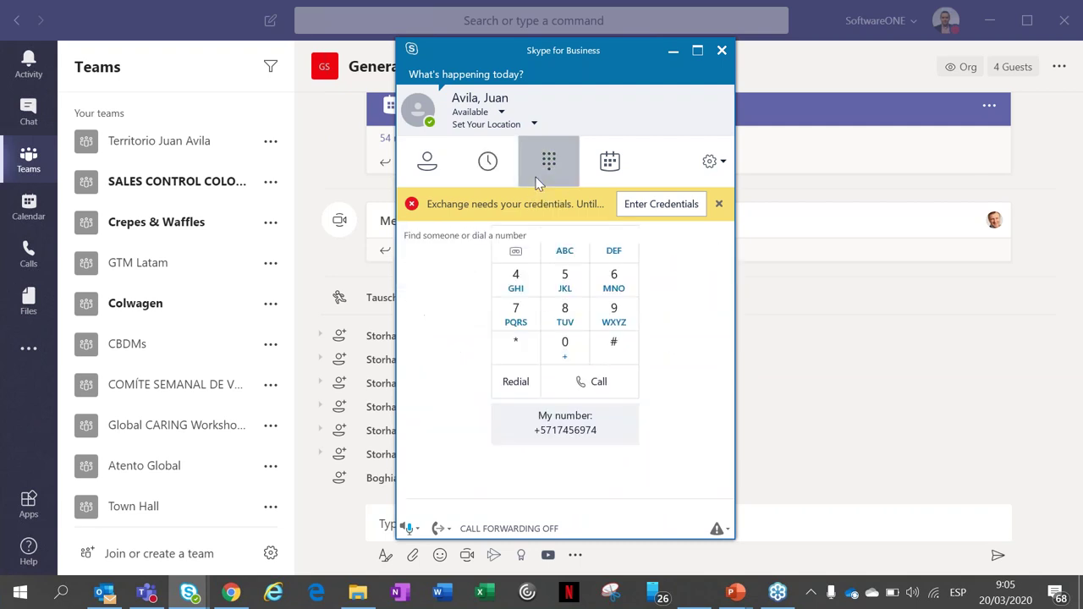
pyautogui.click(609, 164)
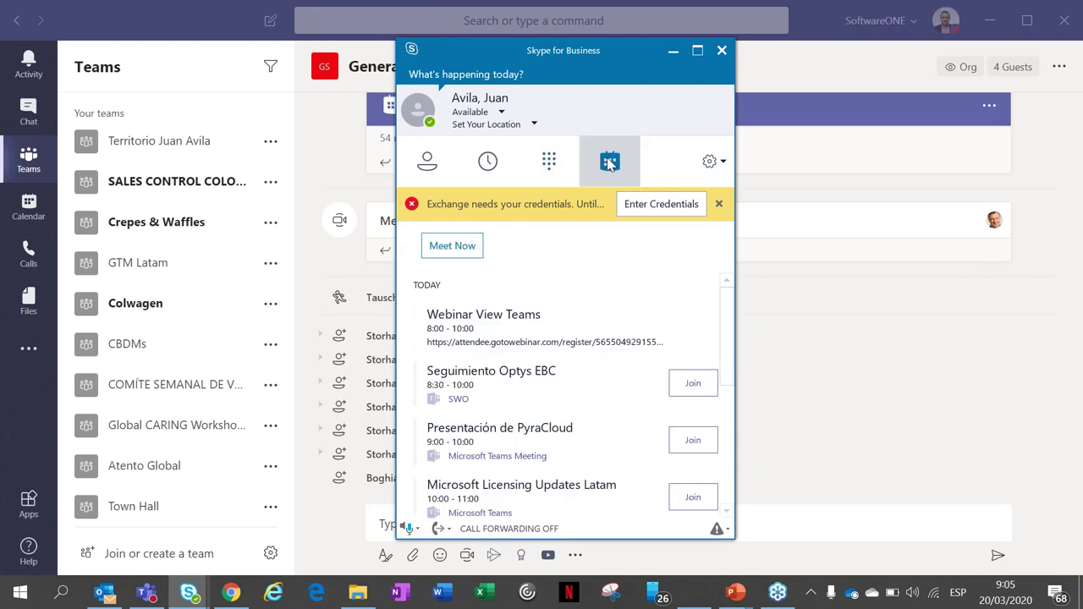
# Set Skype presence to Do Not Disturb and minimize the window back to Teams
pyautogui.click(501, 114)
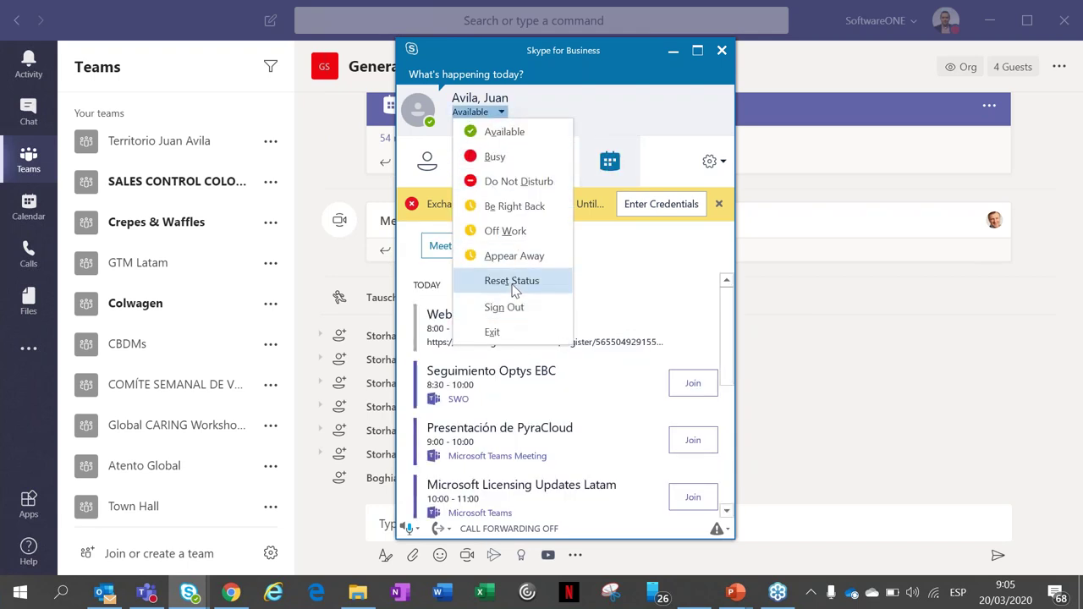
pyautogui.press('Escape')
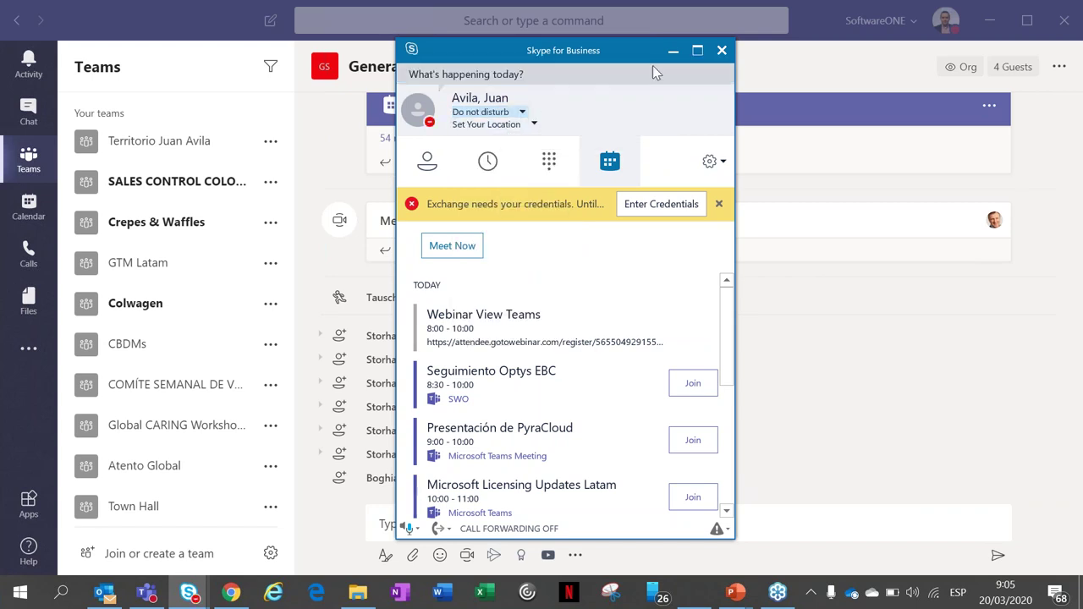
pyautogui.click(675, 54)
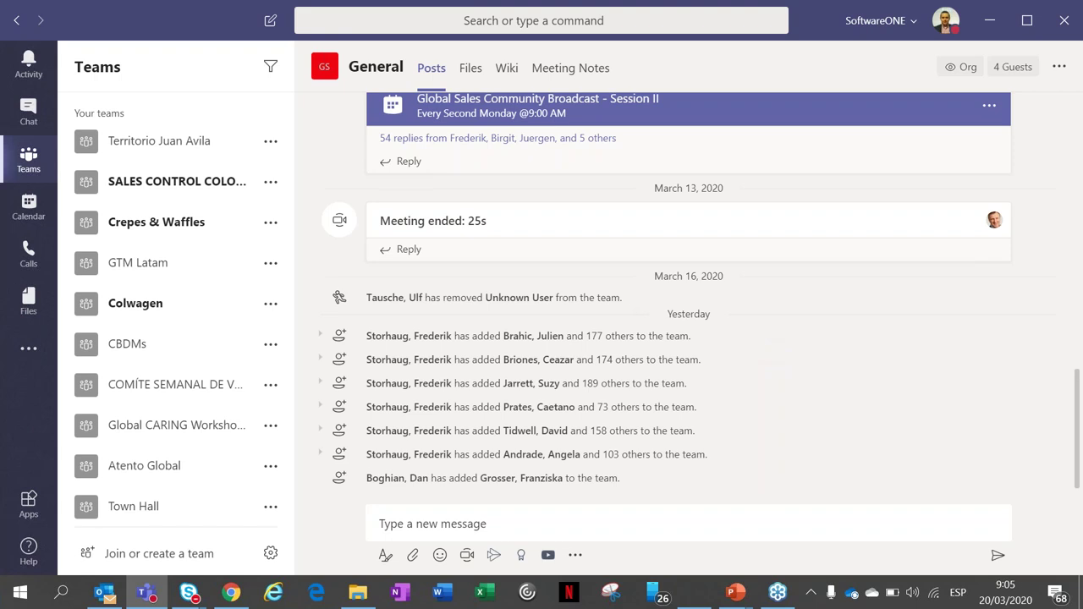
# Filter the Activity feed to My Activity and open your most recent post
pyautogui.click(25, 61)
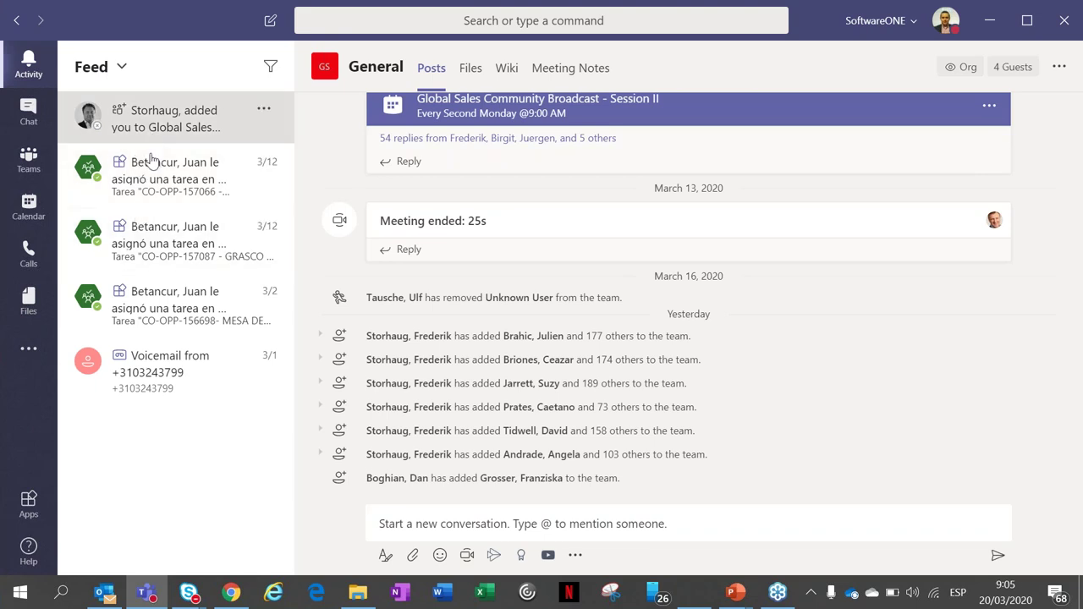
pyautogui.click(120, 70)
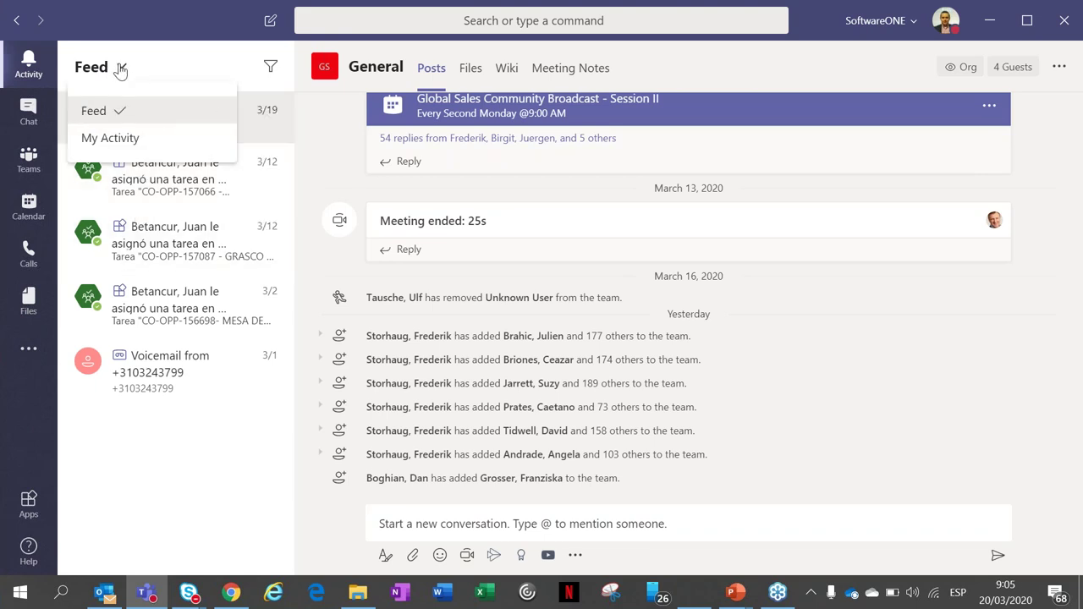
pyautogui.click(131, 138)
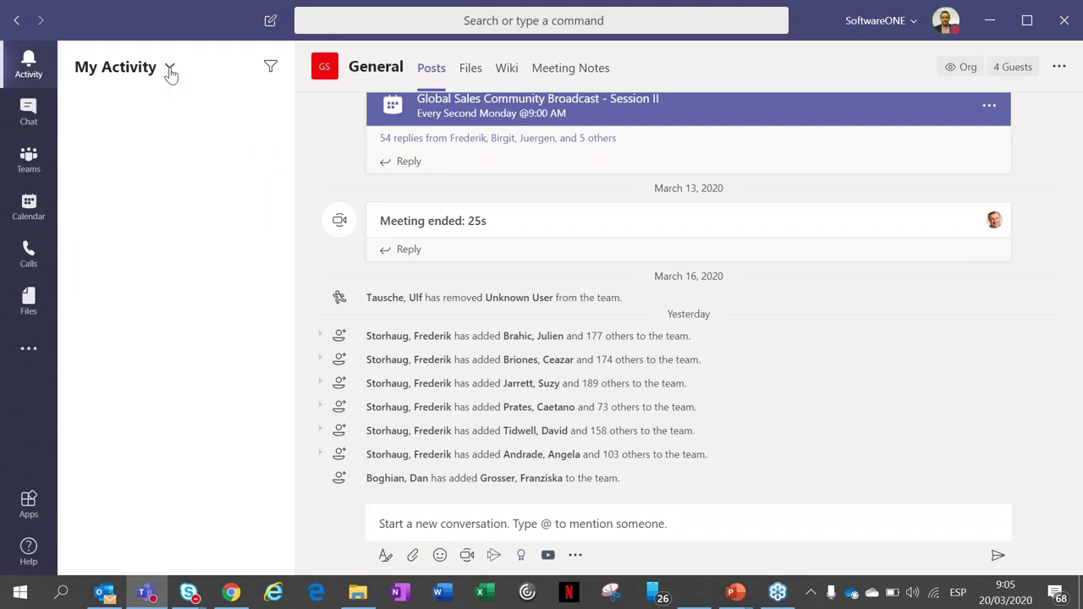
pyautogui.click(169, 70)
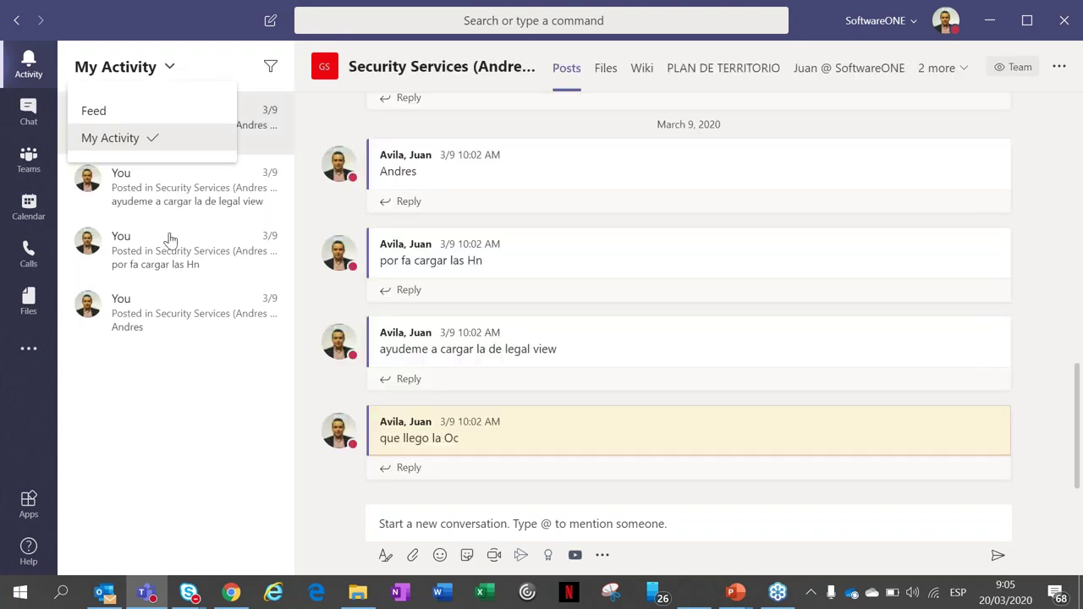
pyautogui.click(167, 435)
# Switch the activity filter back to Feed and go to Chat
pyautogui.click(169, 66)
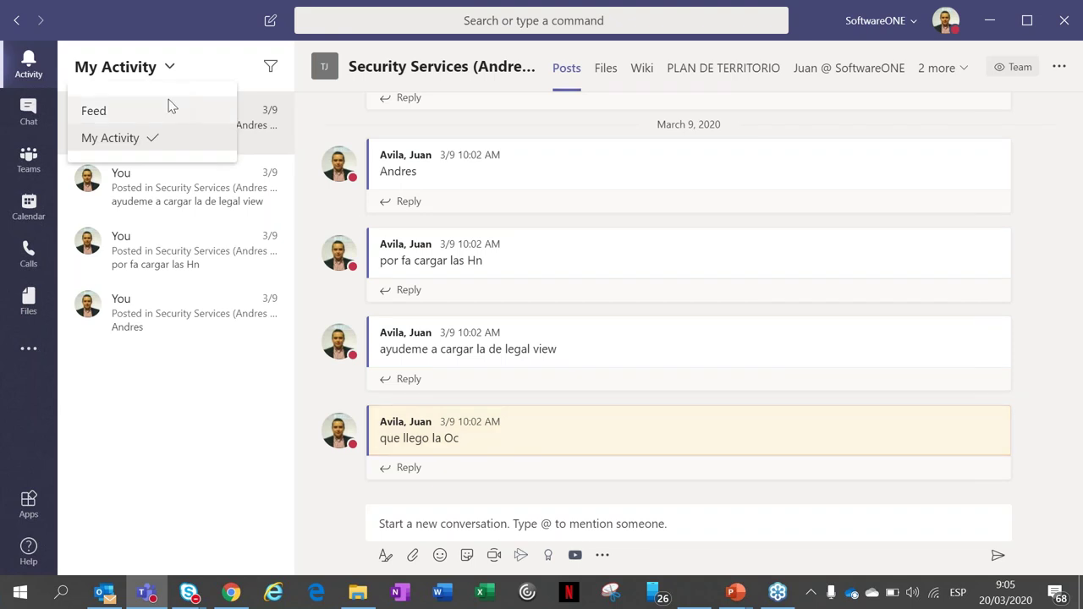
pyautogui.click(167, 108)
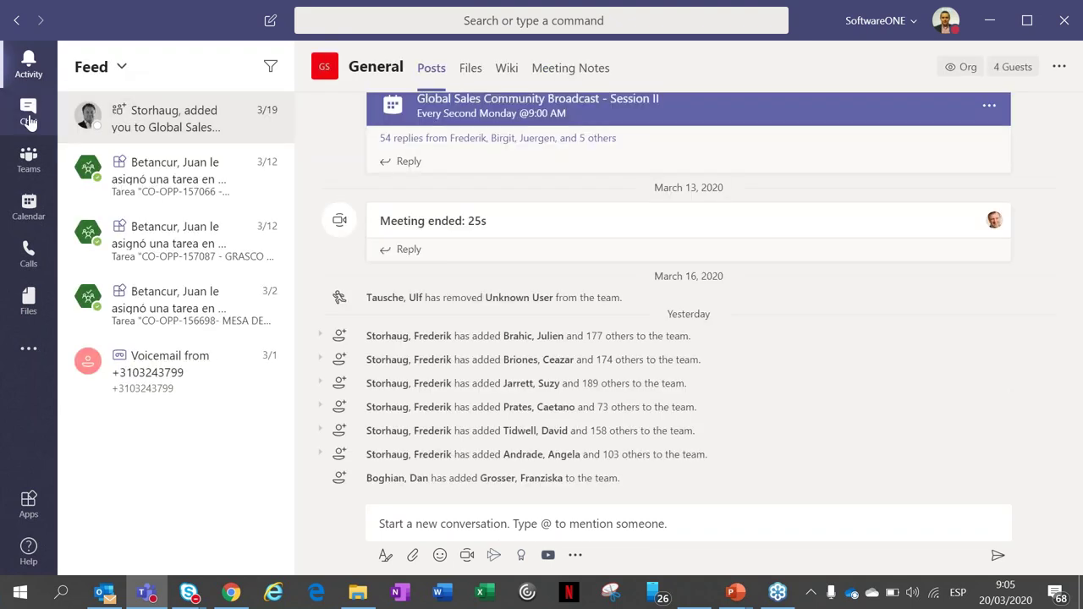
pyautogui.click(29, 118)
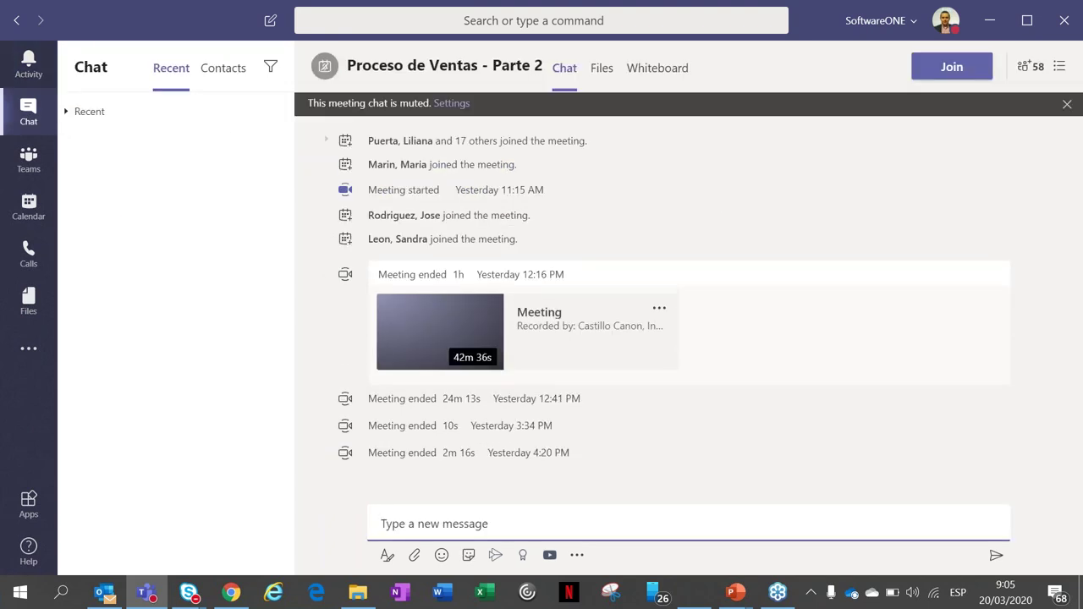
# Switch briefly to Skype for Business to view its contacts list, then return to Teams
pyautogui.click(364, 24)
pyautogui.click(112, 234)
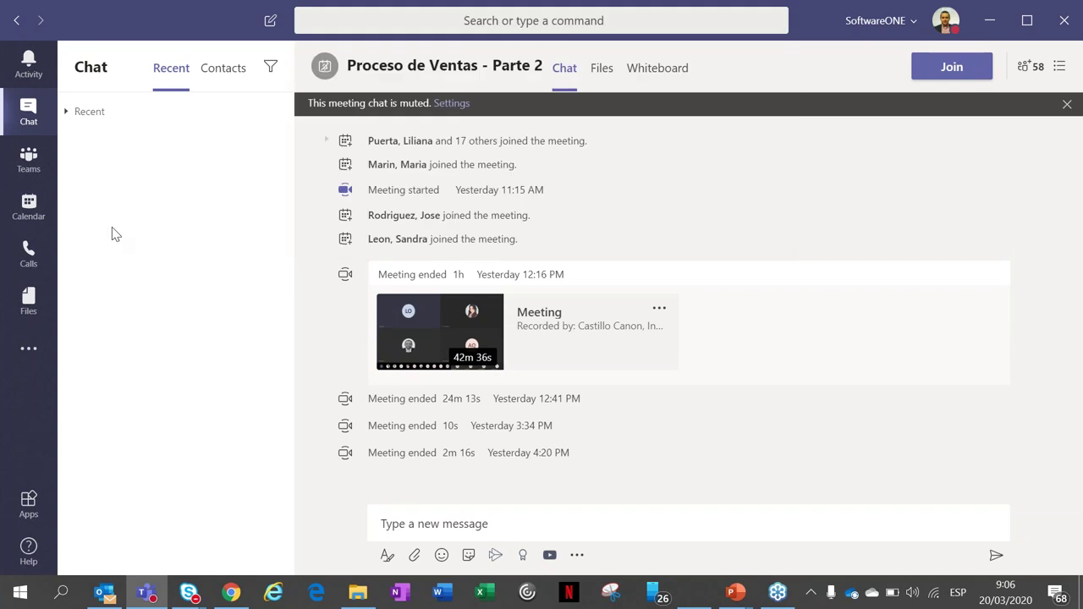
pyautogui.hotkey('alt', 'Tab')
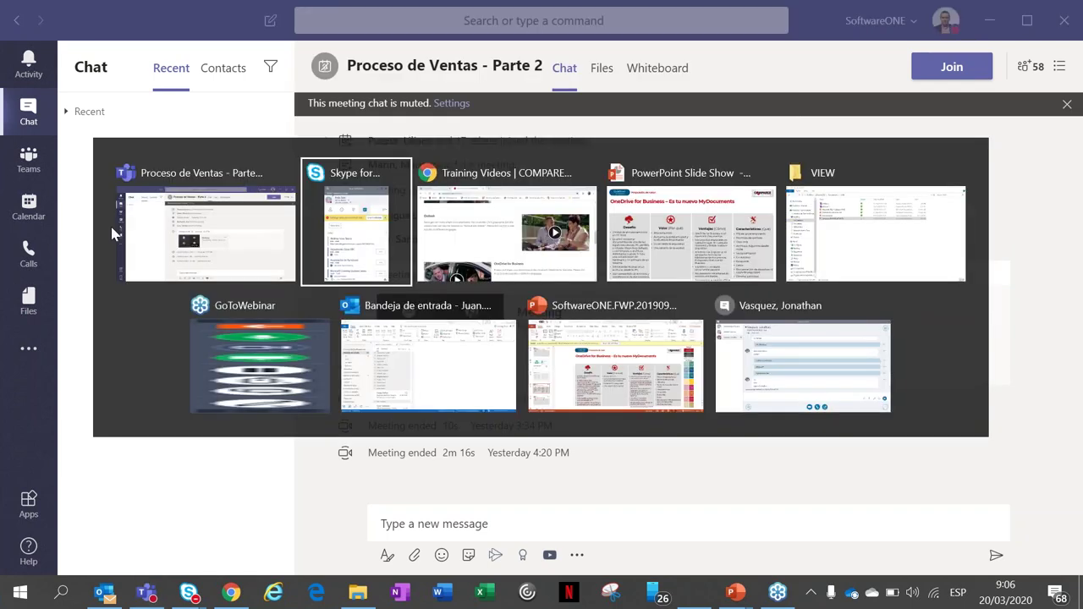
pyautogui.press('Escape')
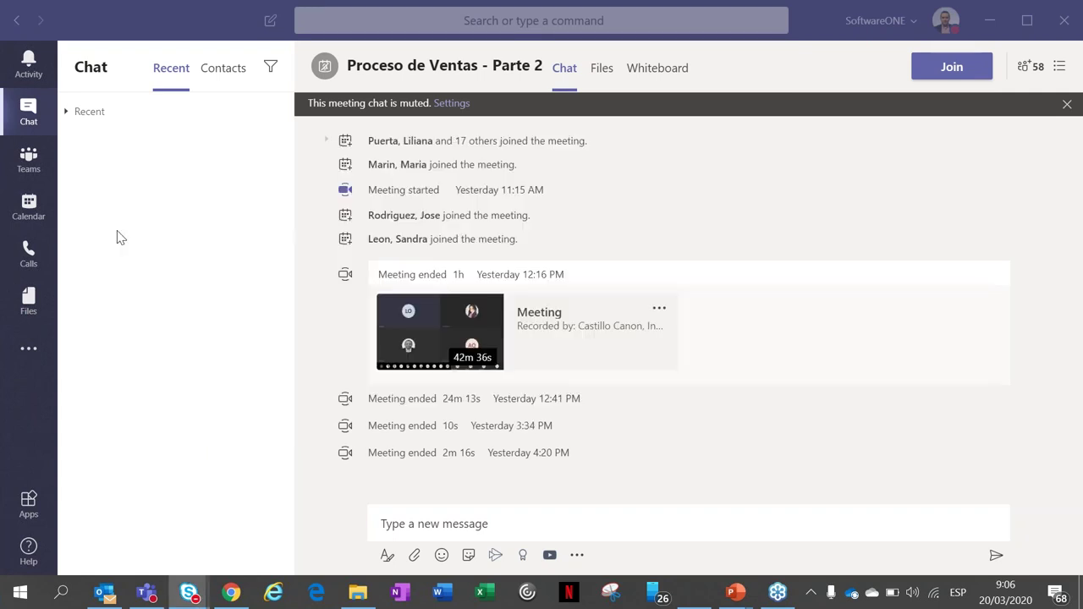
pyautogui.hotkey('alt', 'Tab')
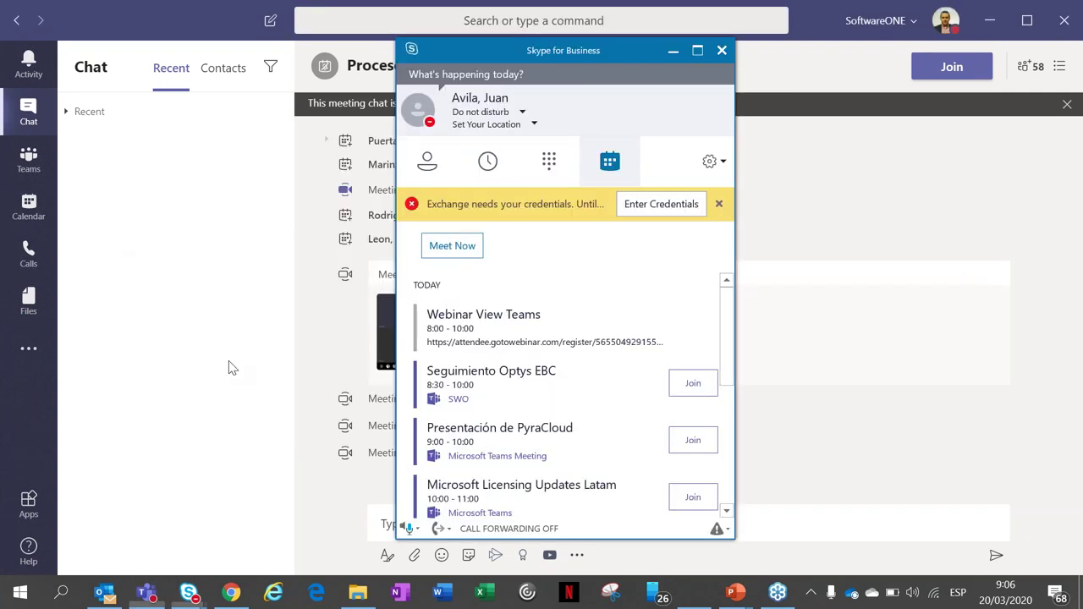
pyautogui.click(434, 164)
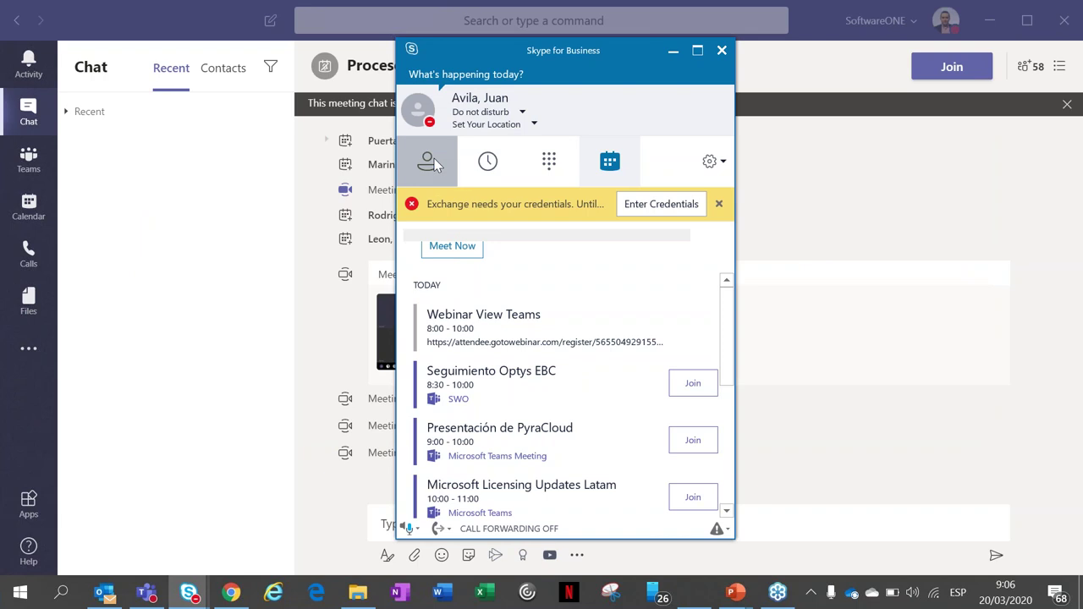
pyautogui.click(463, 236)
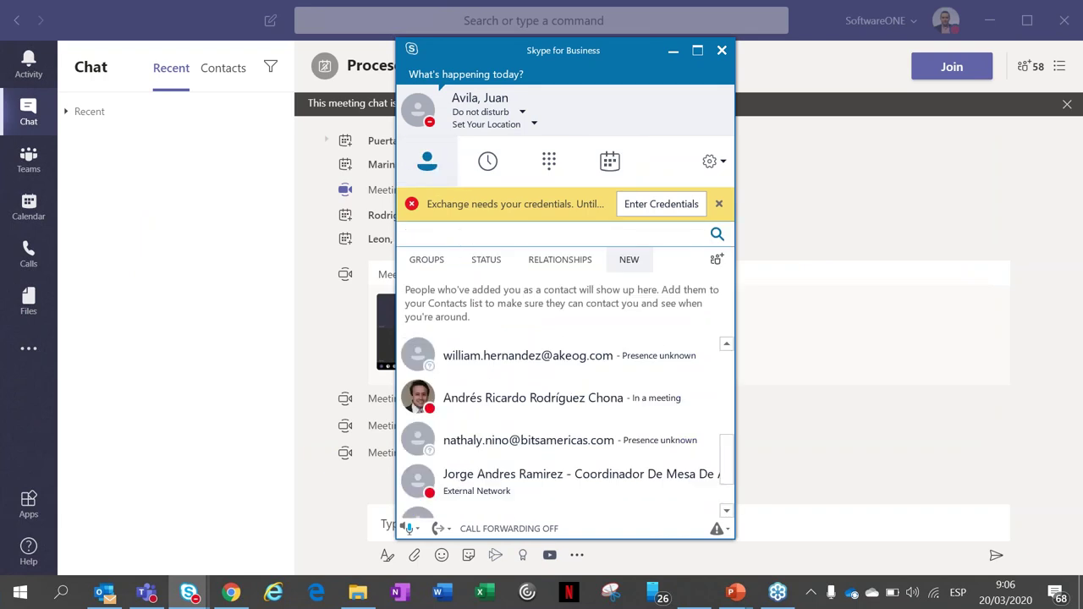
pyautogui.click(245, 220)
# Expand the collapsed Recent chats list in the Chat pane
pyautogui.click(428, 17)
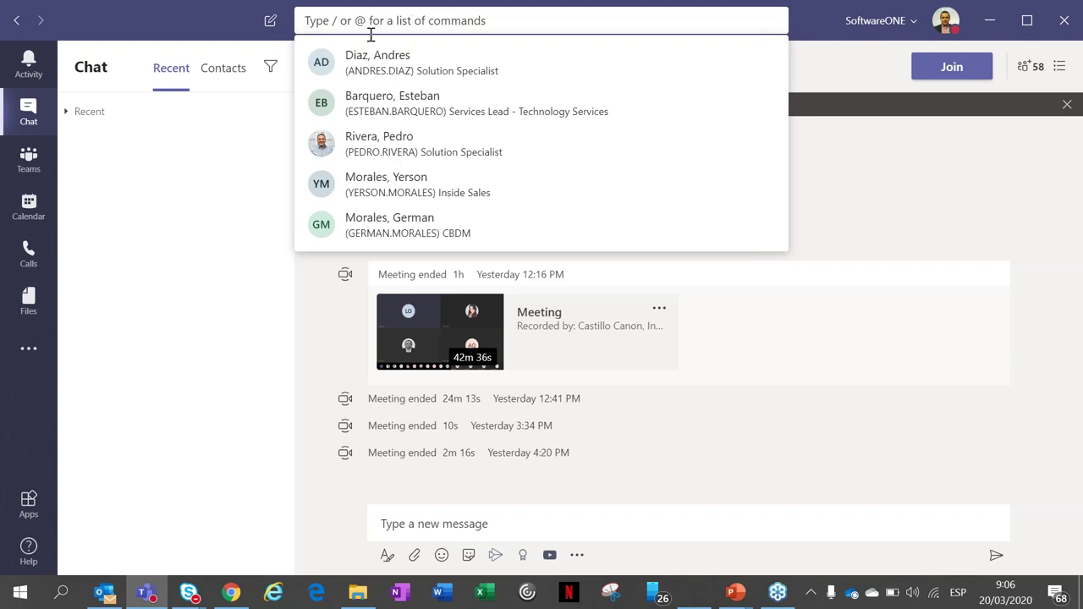
pyautogui.click(149, 202)
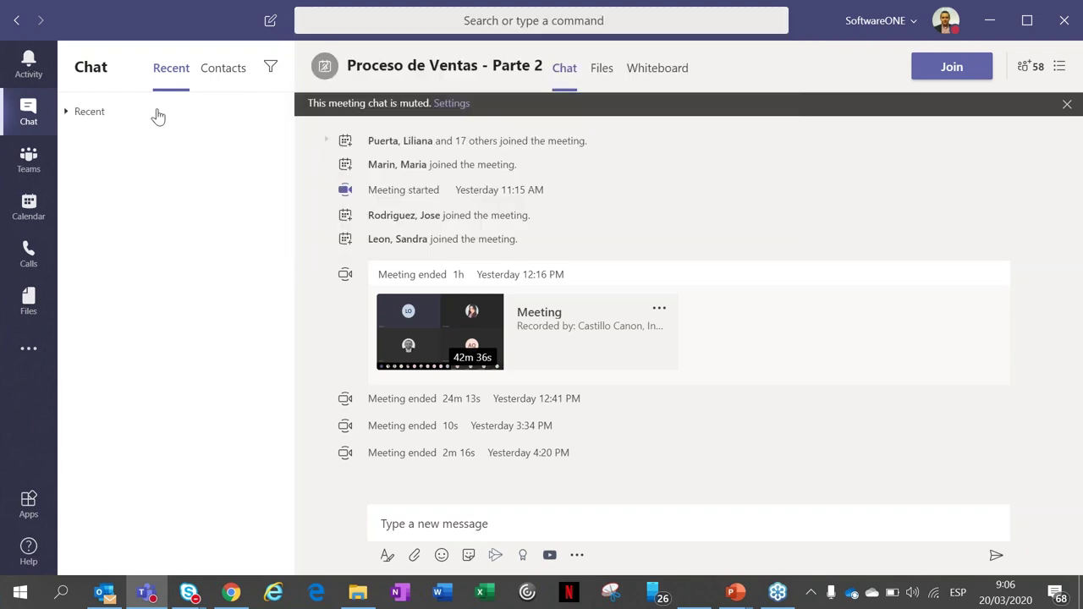
pyautogui.click(63, 113)
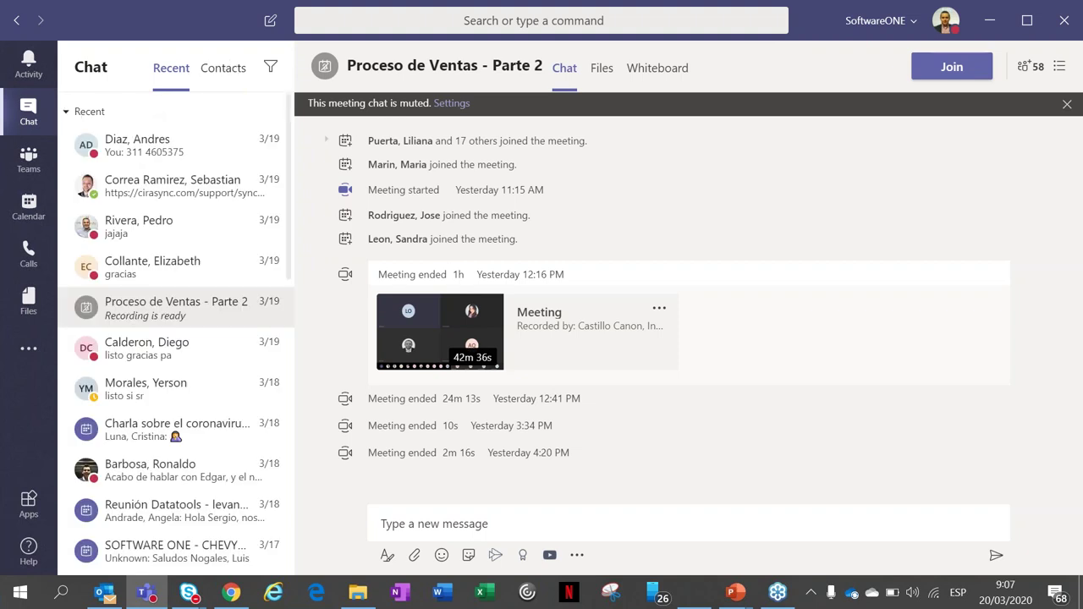
# Search for 'ALA' and open a colleague's one-on-one chat from Recent
pyautogui.click(347, 25)
pyautogui.write('ALA')
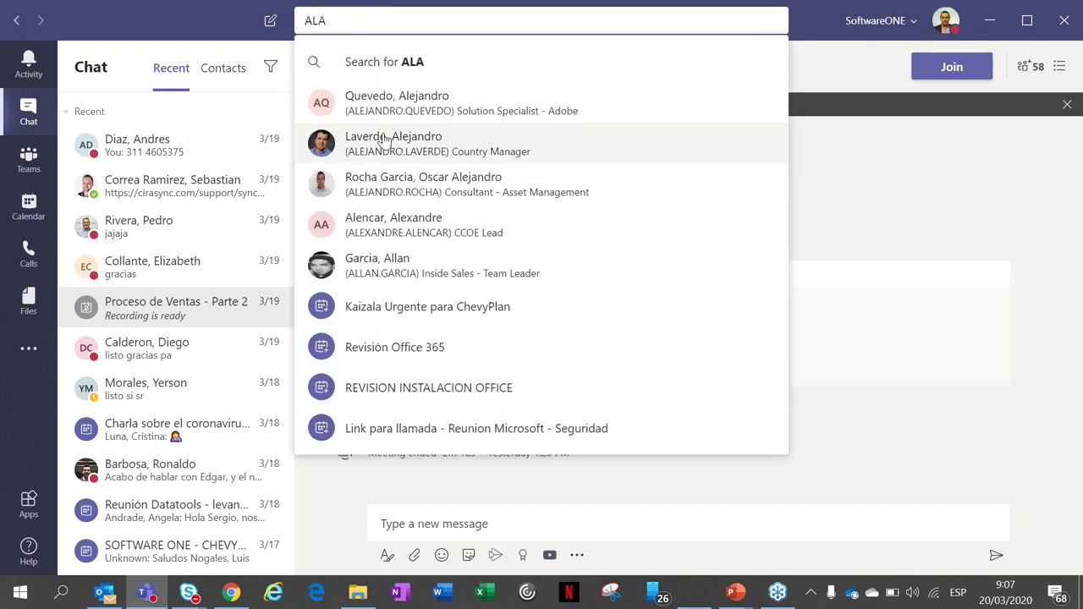
pyautogui.press('Escape')
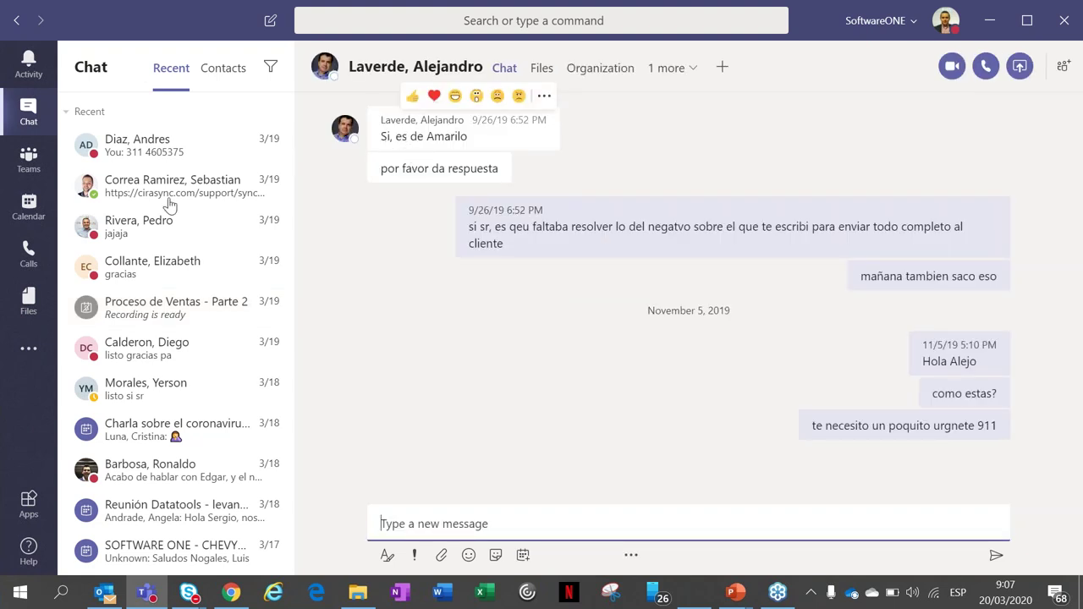
pyautogui.click(123, 195)
# Show the chat's Files tab with the GALsync and CiraSync links
pyautogui.click(413, 21)
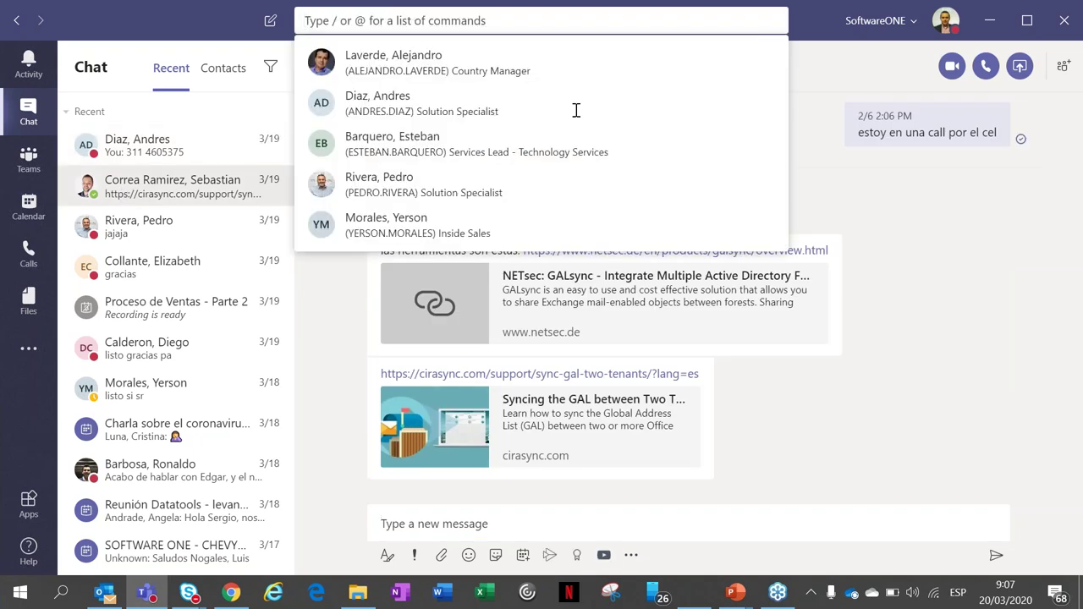
pyautogui.click(677, 245)
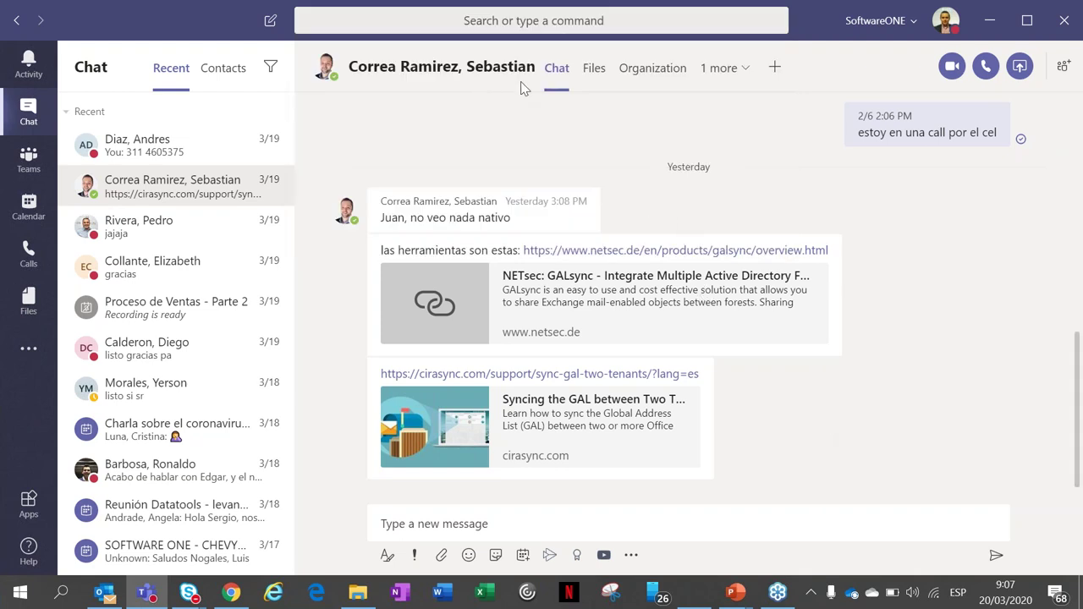
pyautogui.click(592, 71)
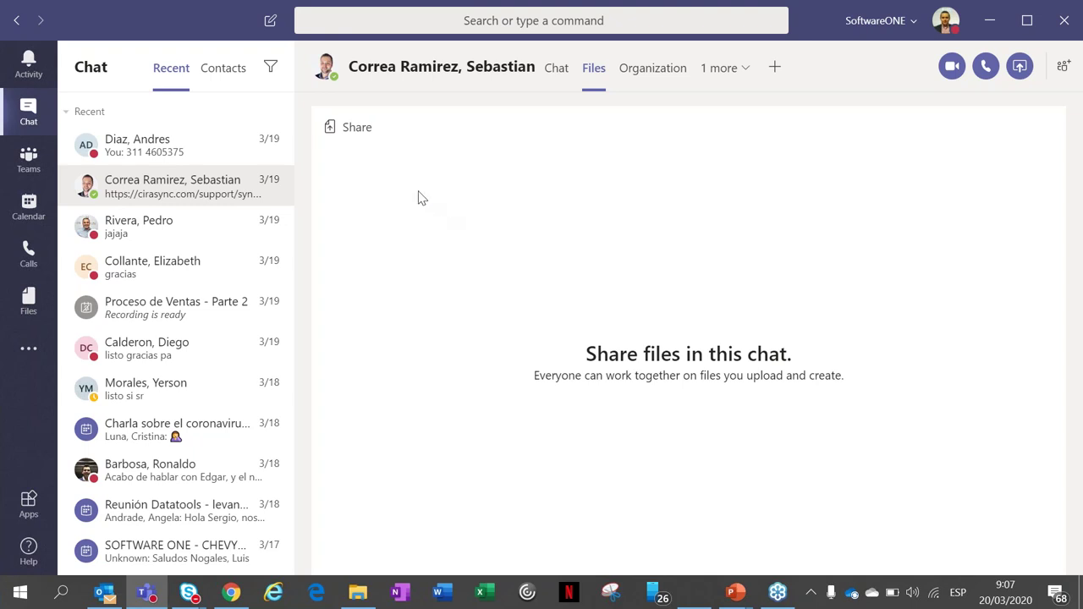
# View the colleague's Organization chart, check the extra tabs, and open the Add a tab gallery
pyautogui.click(638, 76)
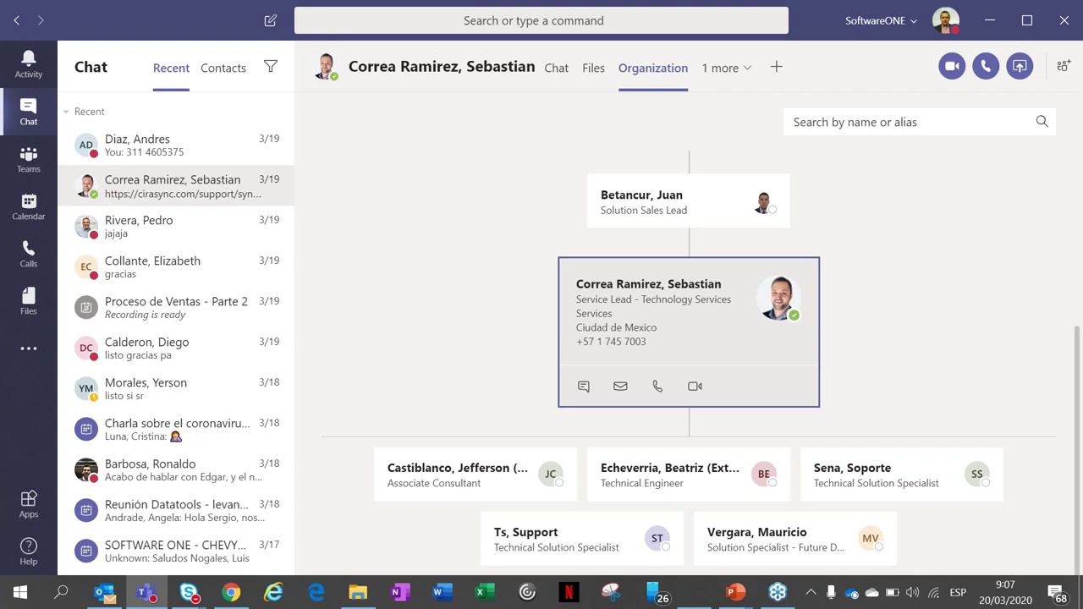
pyautogui.scroll(10, 677, 333)
pyautogui.click(724, 68)
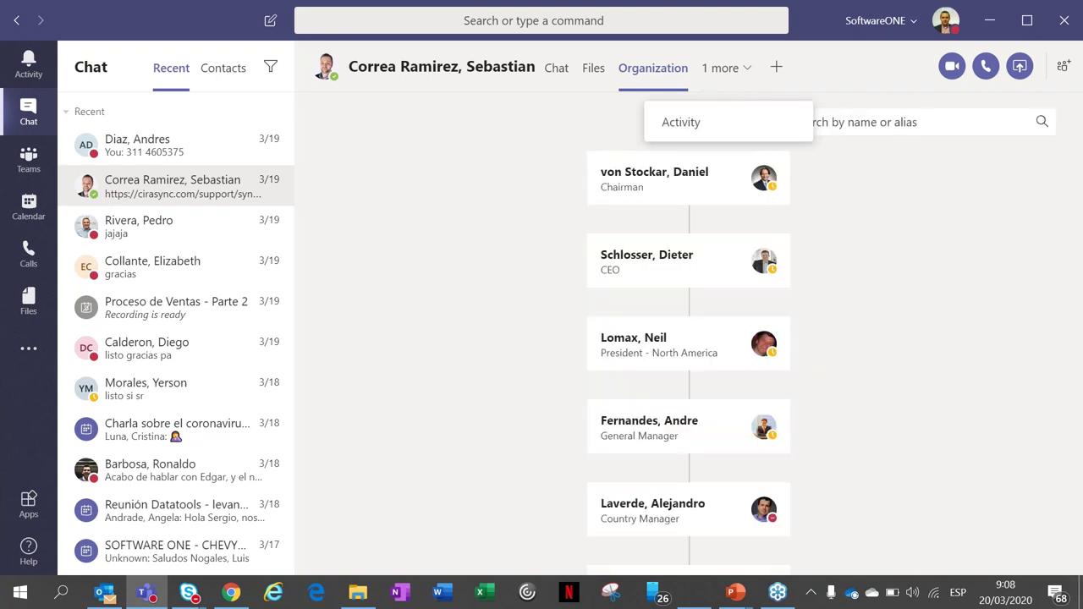
pyautogui.press('Escape')
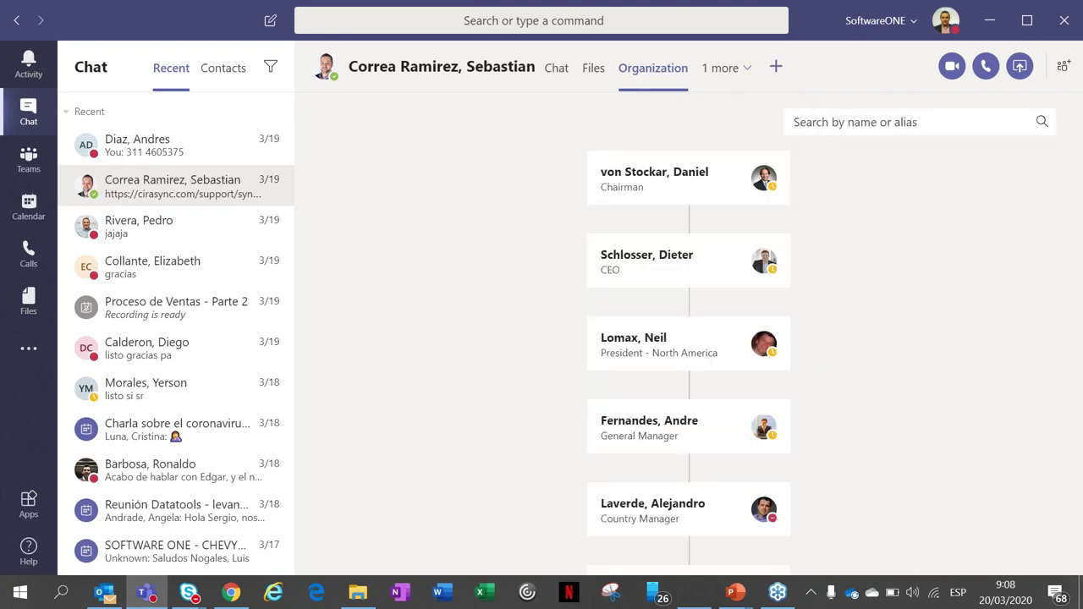
pyautogui.click(776, 67)
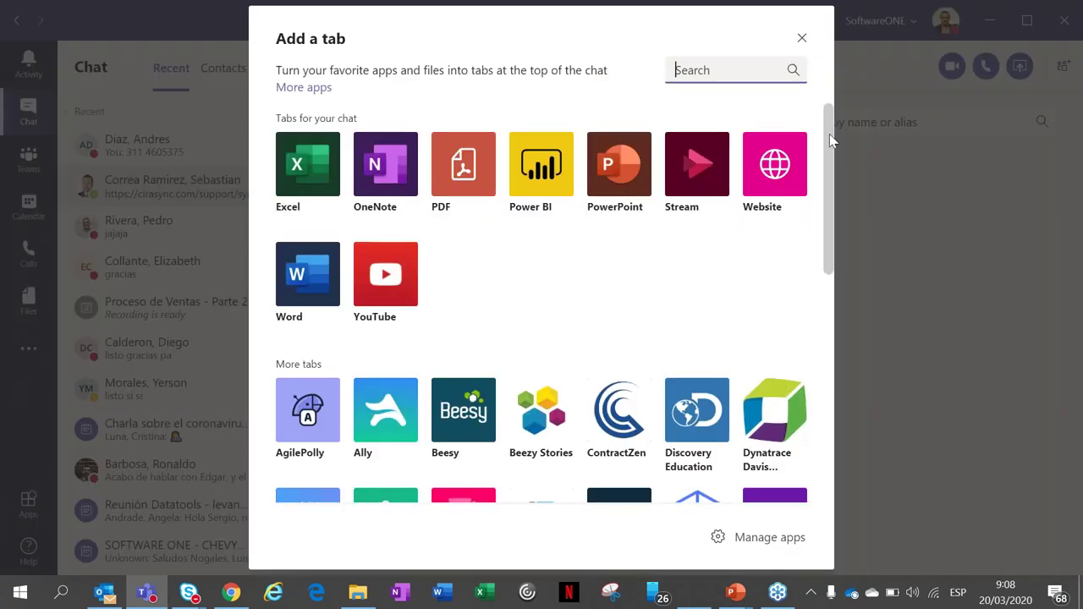
# Start a OneNote tab for the chat twice, cancelling its setup each time without saving
pyautogui.scroll(-1, 832, 145)
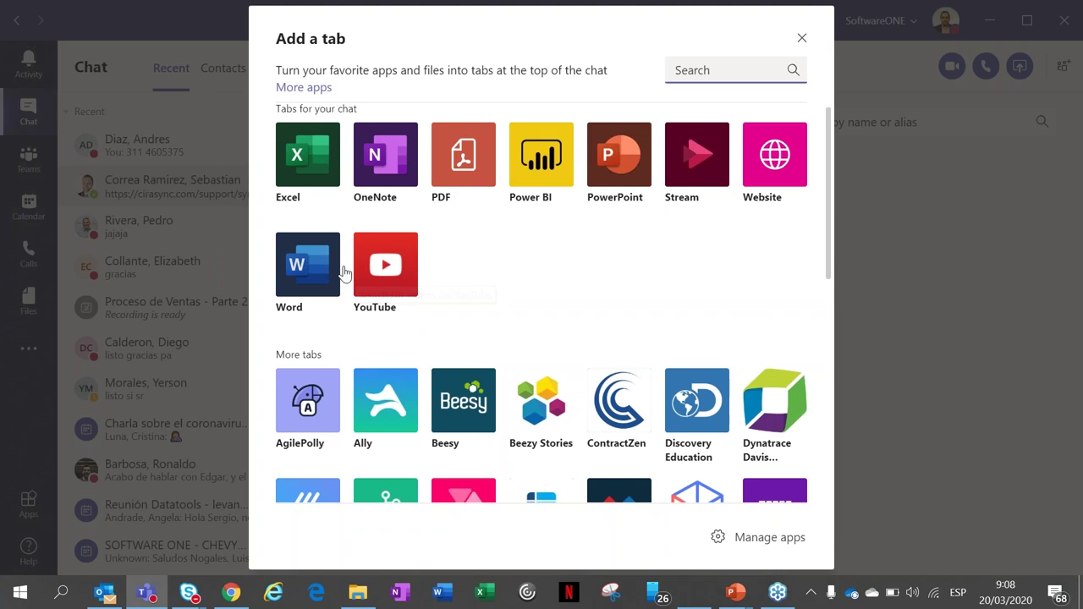
pyautogui.click(391, 181)
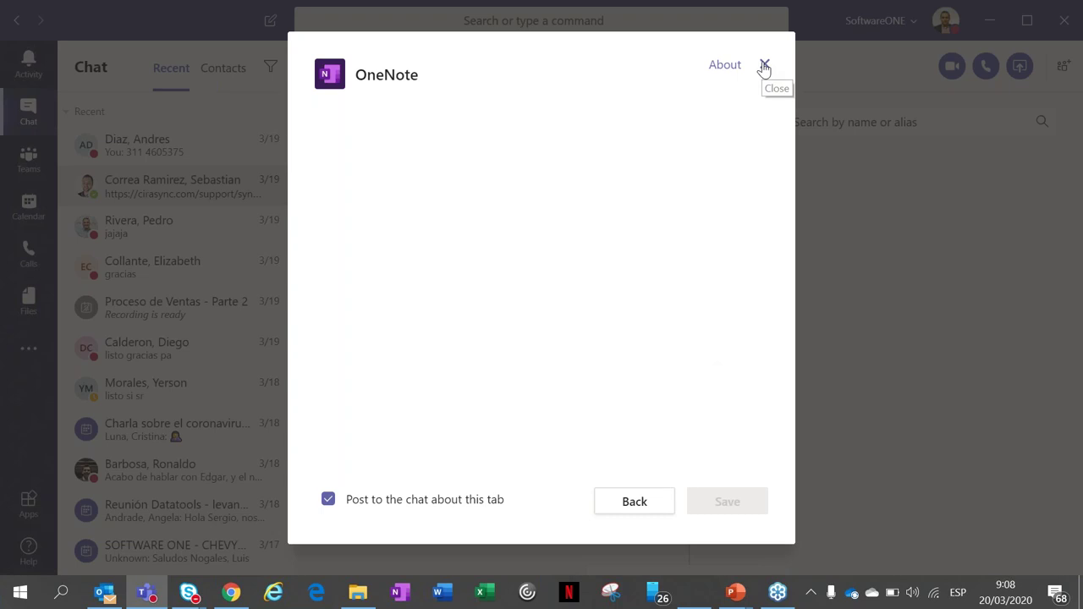
pyautogui.click(764, 65)
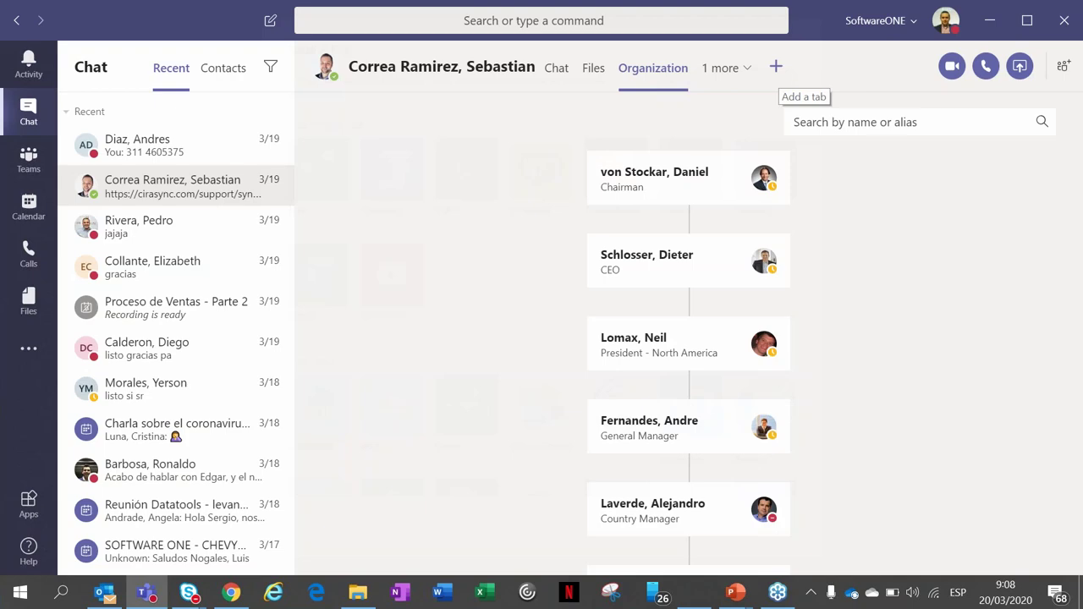
pyautogui.click(776, 67)
pyautogui.click(436, 193)
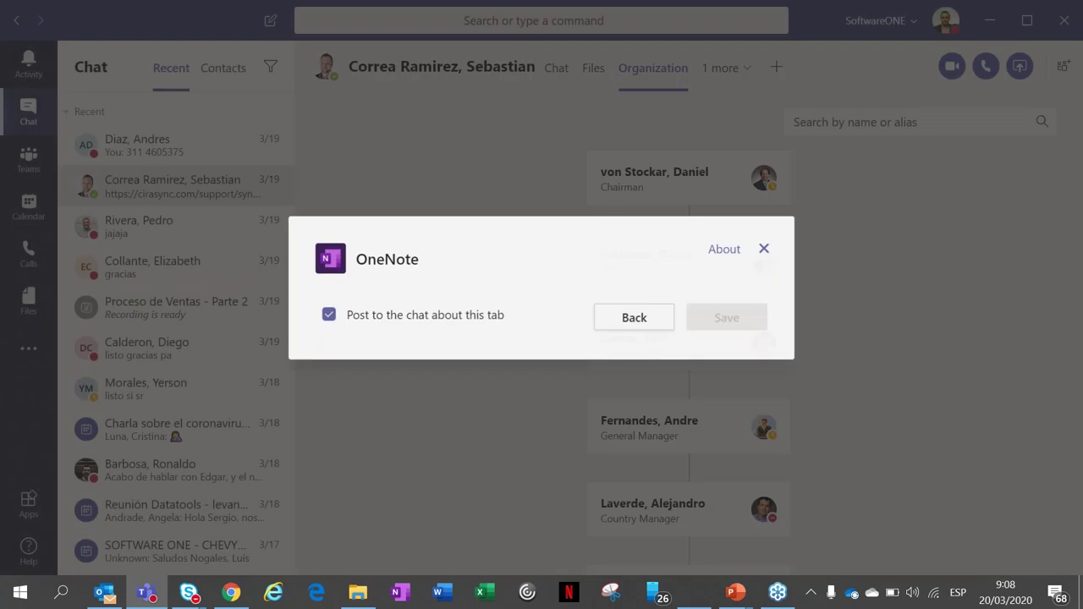
pyautogui.click(763, 249)
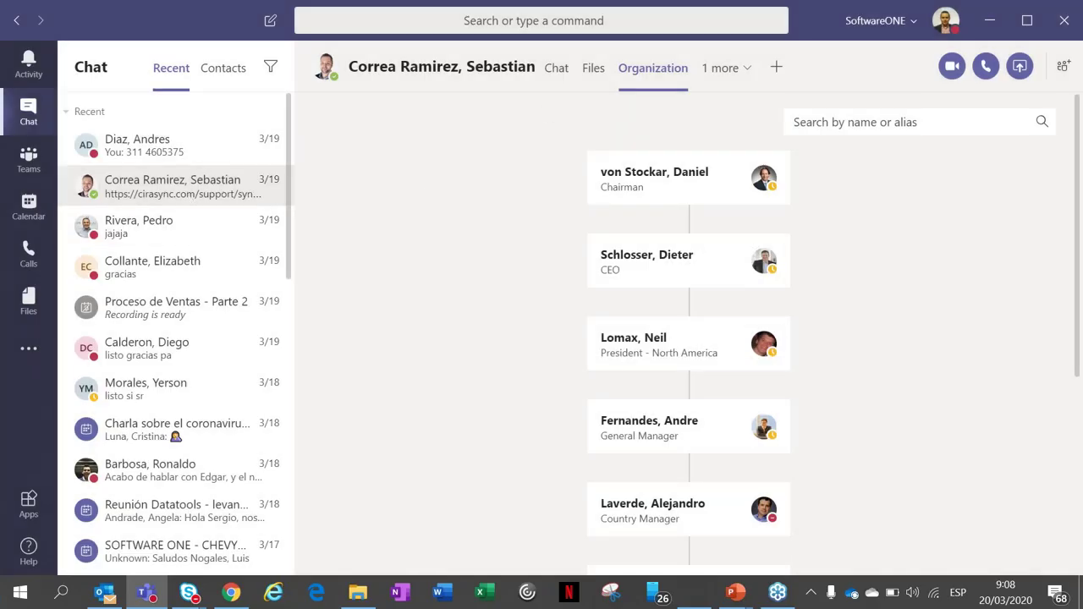
pyautogui.click(775, 68)
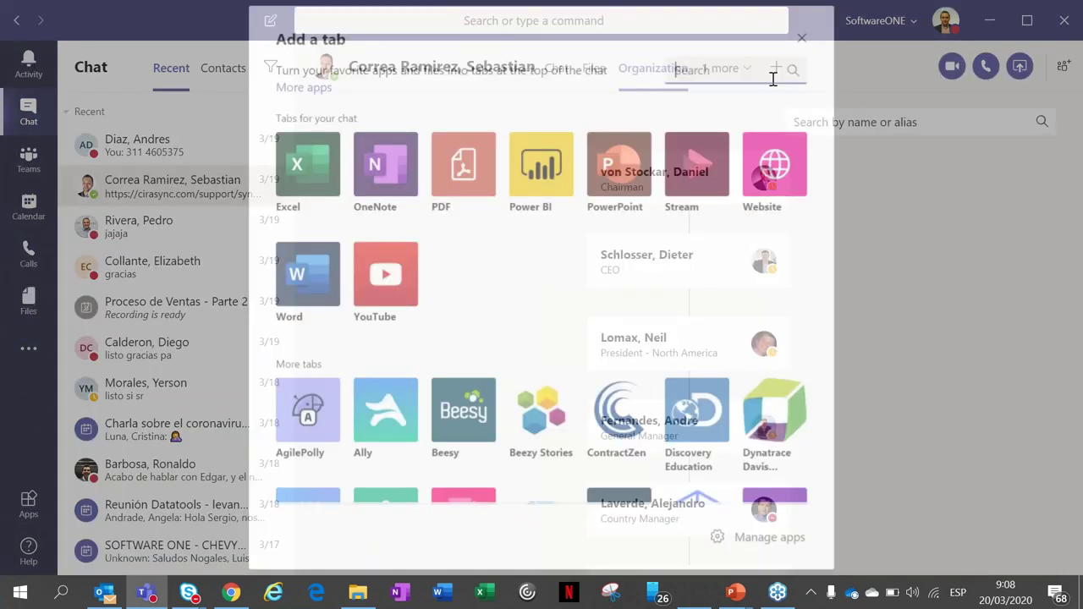
pyautogui.scroll(-5, 842, 281)
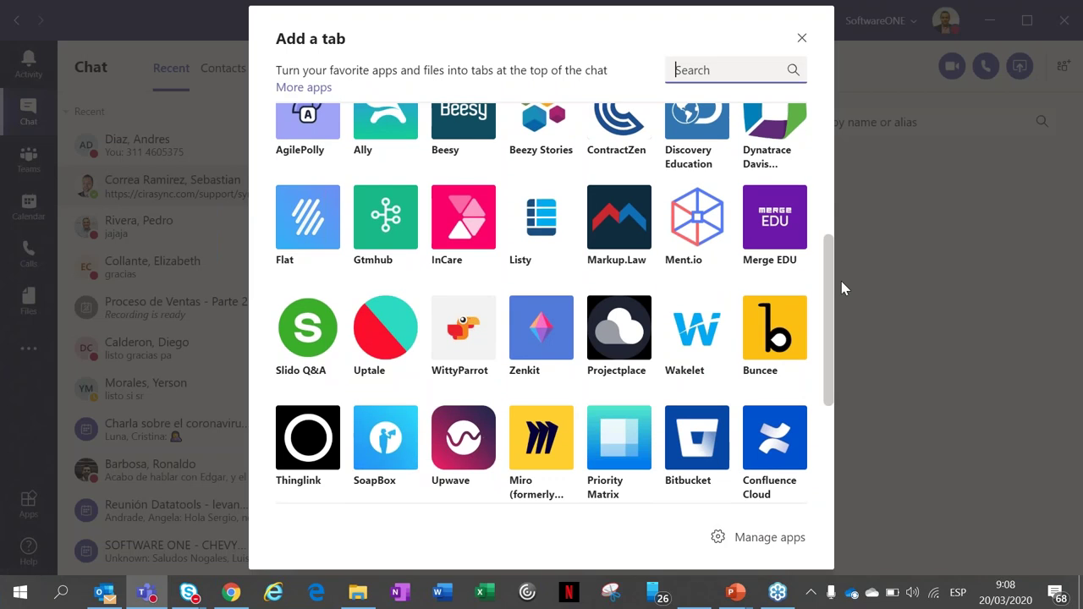
pyautogui.scroll(-3, 842, 313)
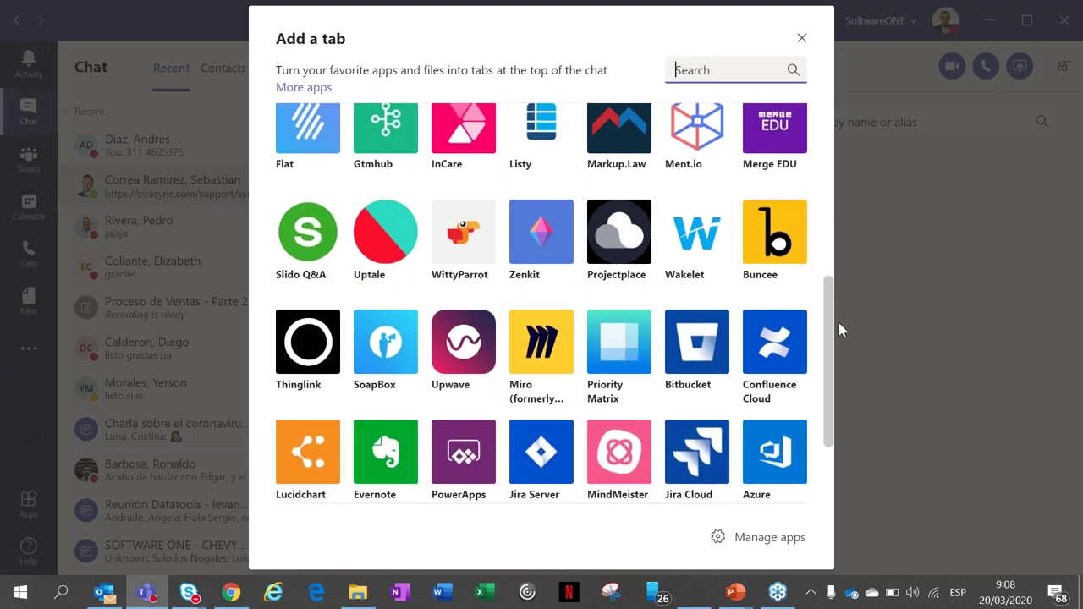
pyautogui.scroll(-1, 836, 362)
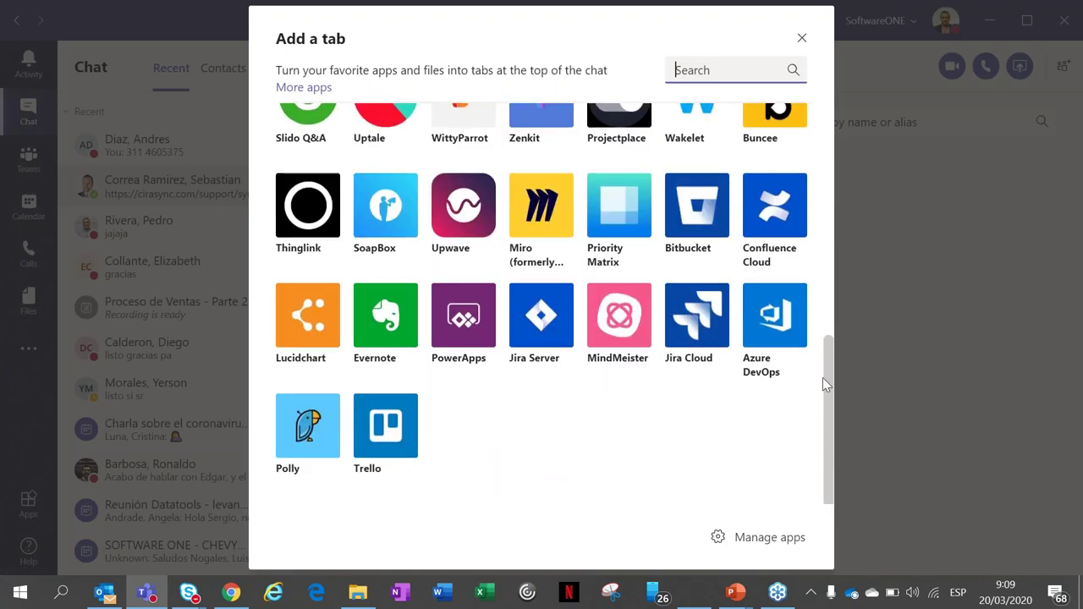
pyautogui.scroll(1, 822, 368)
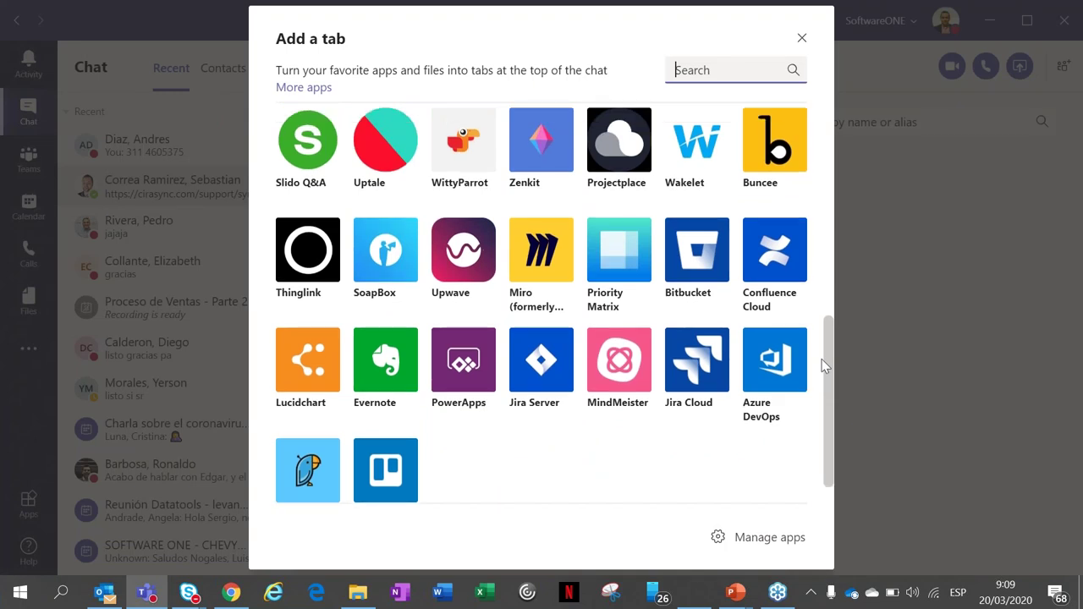
pyautogui.scroll(2, 823, 366)
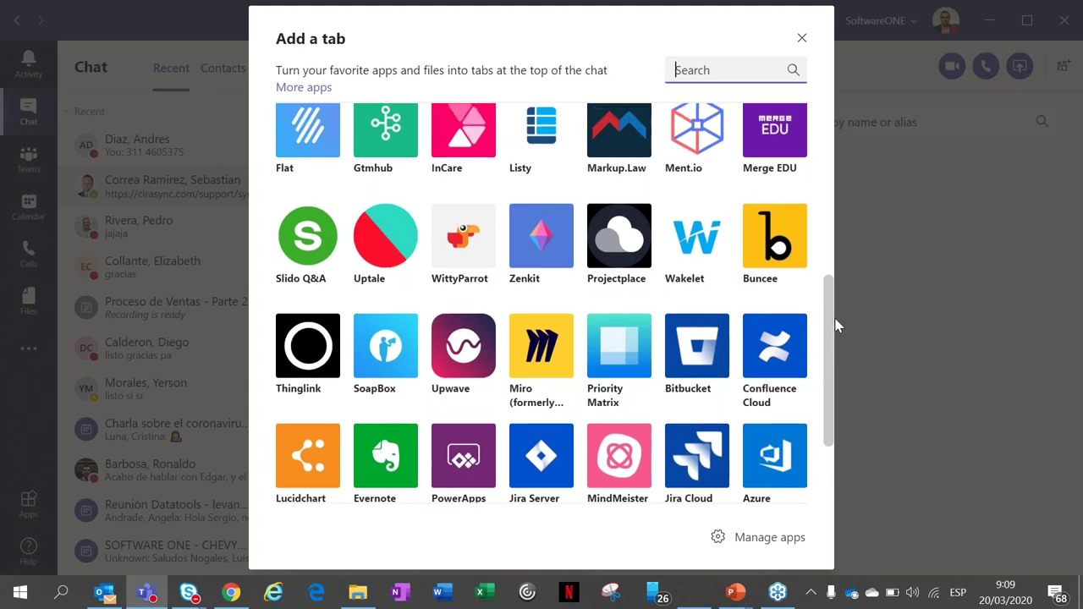
pyautogui.scroll(2, 838, 322)
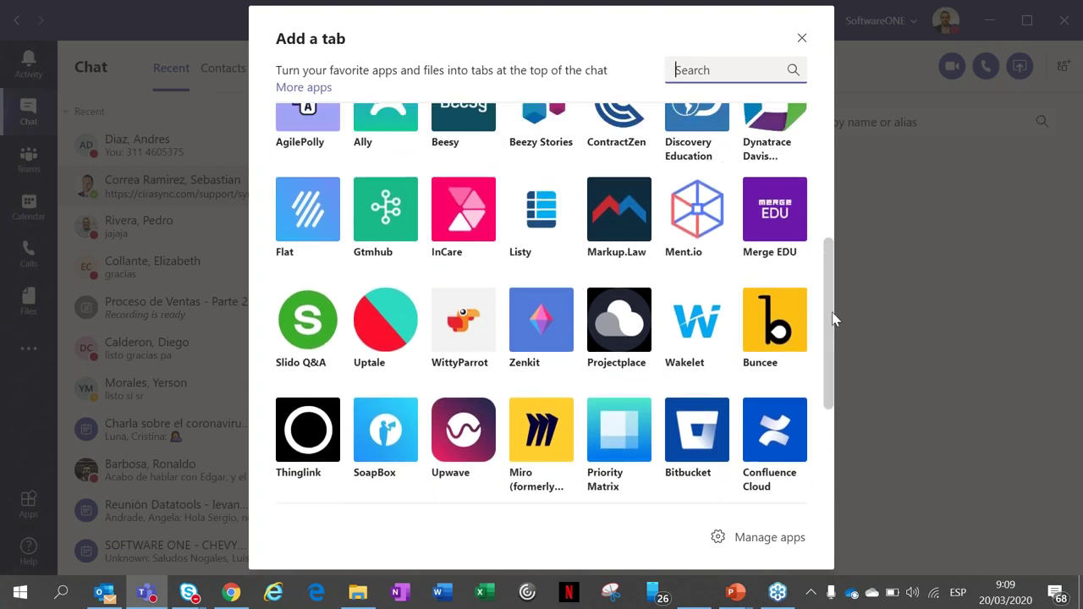
pyautogui.scroll(4, 834, 309)
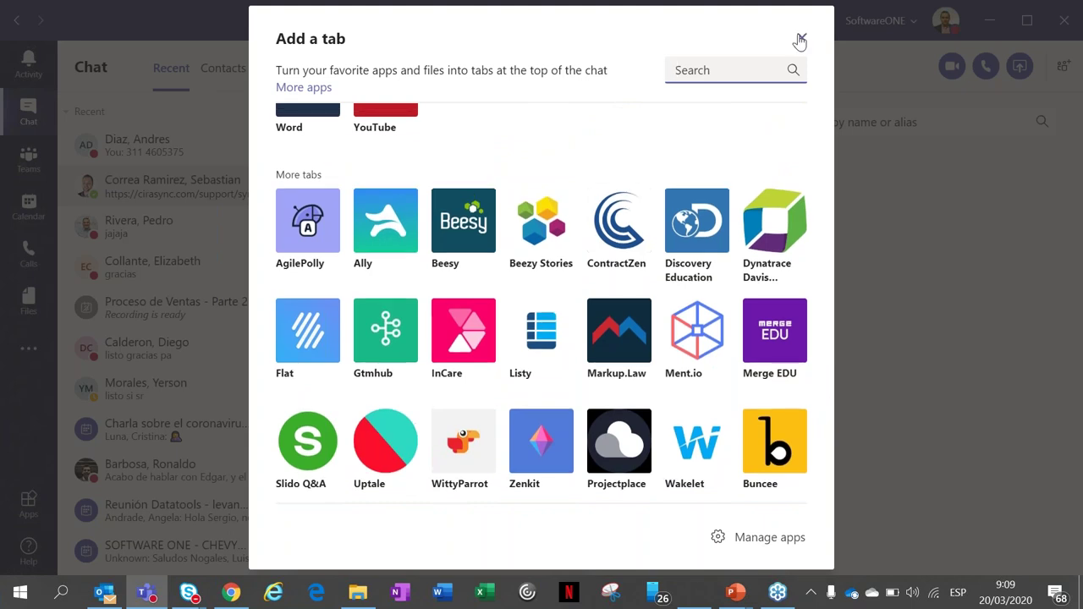
pyautogui.click(802, 38)
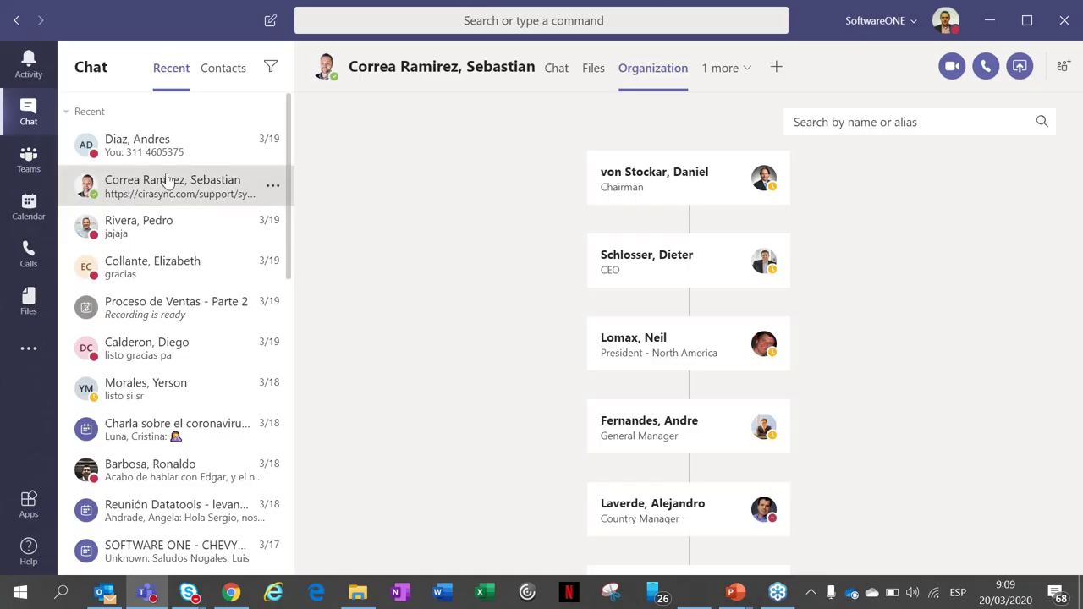
# Return to the Chat tab and give the GALsync links message a thumbs-up like
pyautogui.click(556, 72)
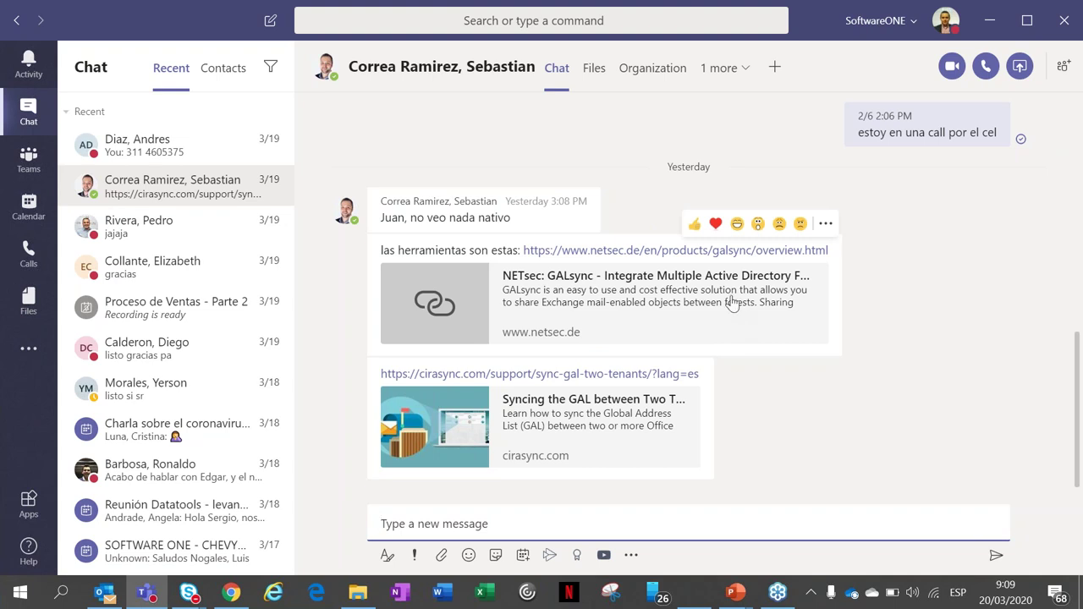
pyautogui.click(695, 225)
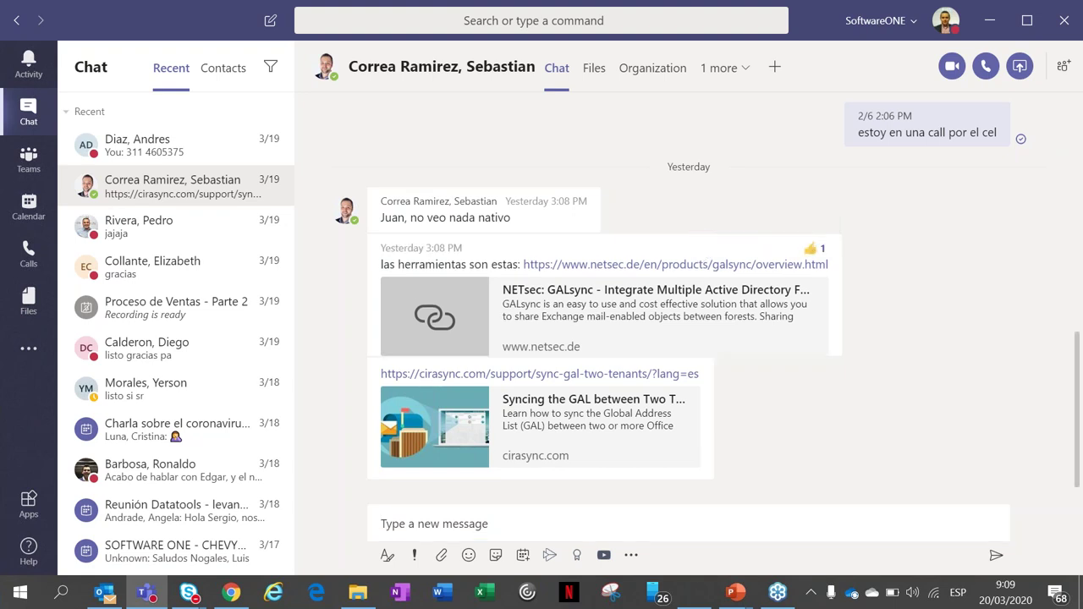
pyautogui.click(826, 209)
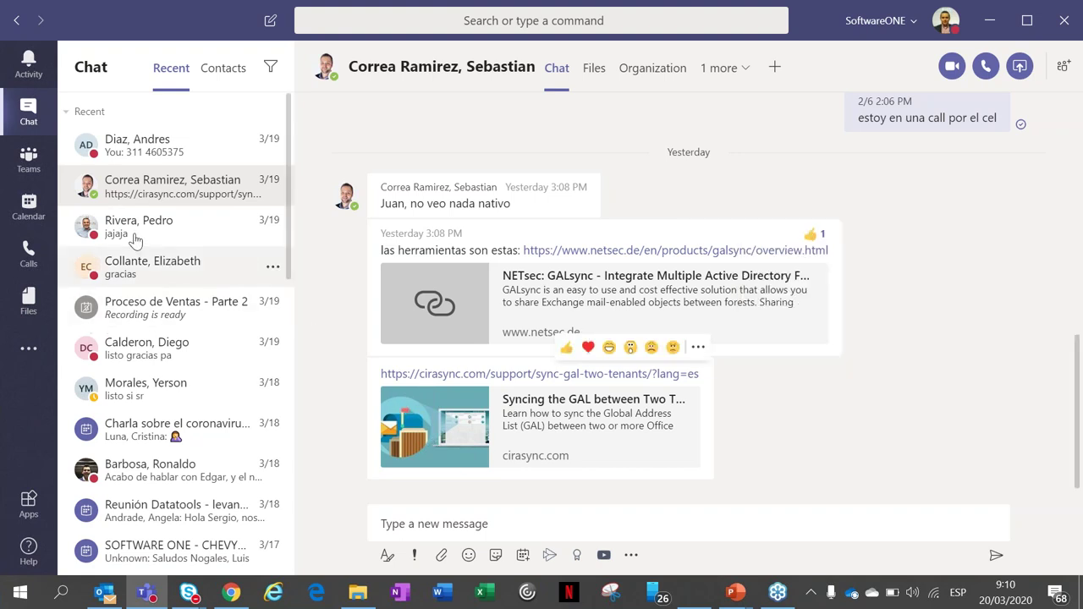
# Expand the Territorio team in the Teams list and open its General channel
pyautogui.click(28, 159)
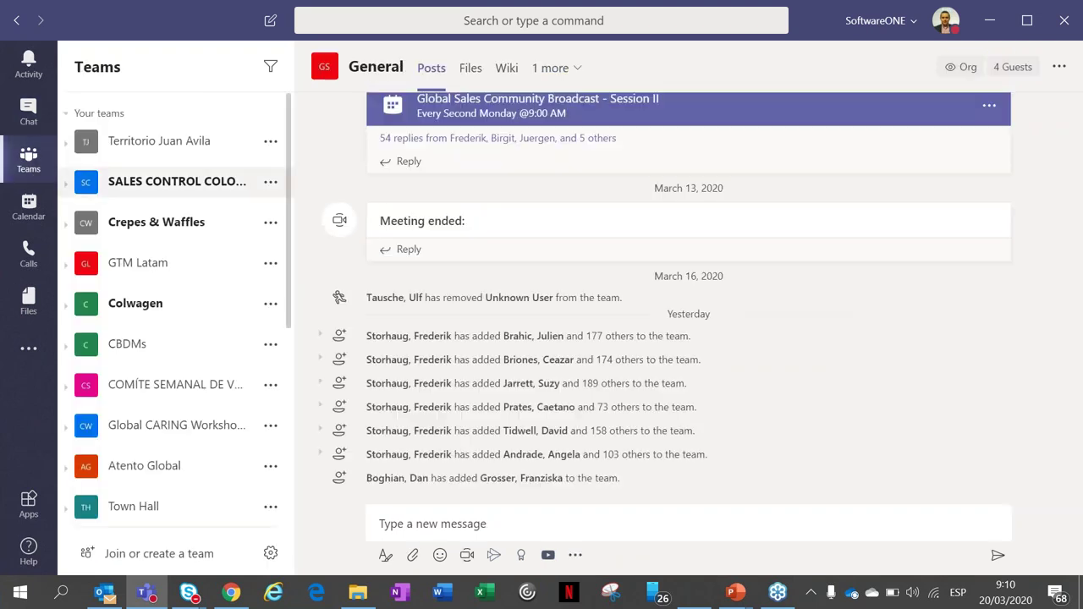
pyautogui.click(68, 146)
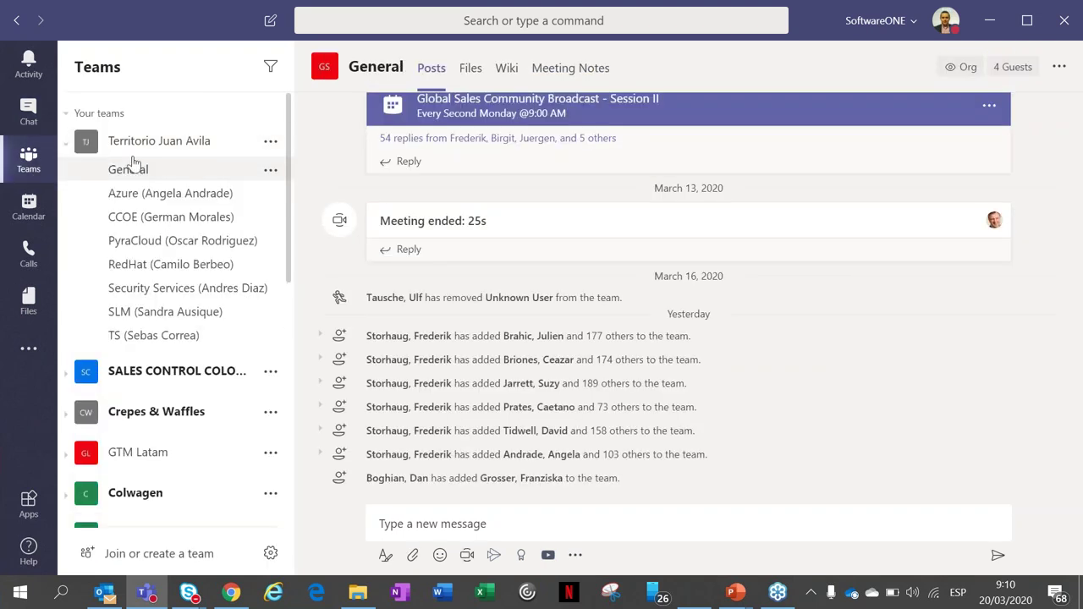
pyautogui.click(138, 145)
pyautogui.click(140, 147)
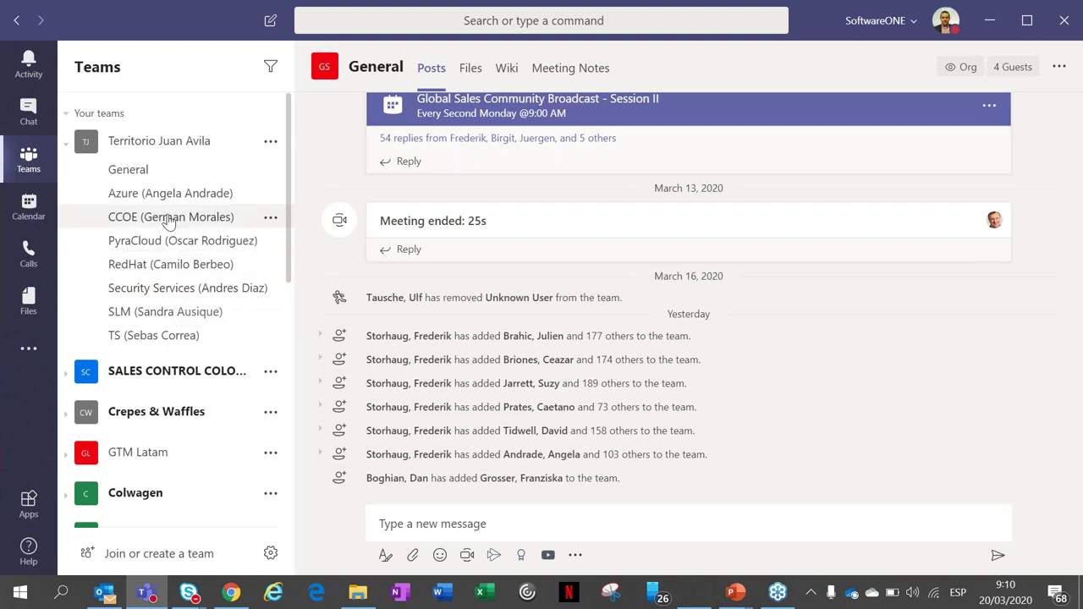
pyautogui.click(160, 175)
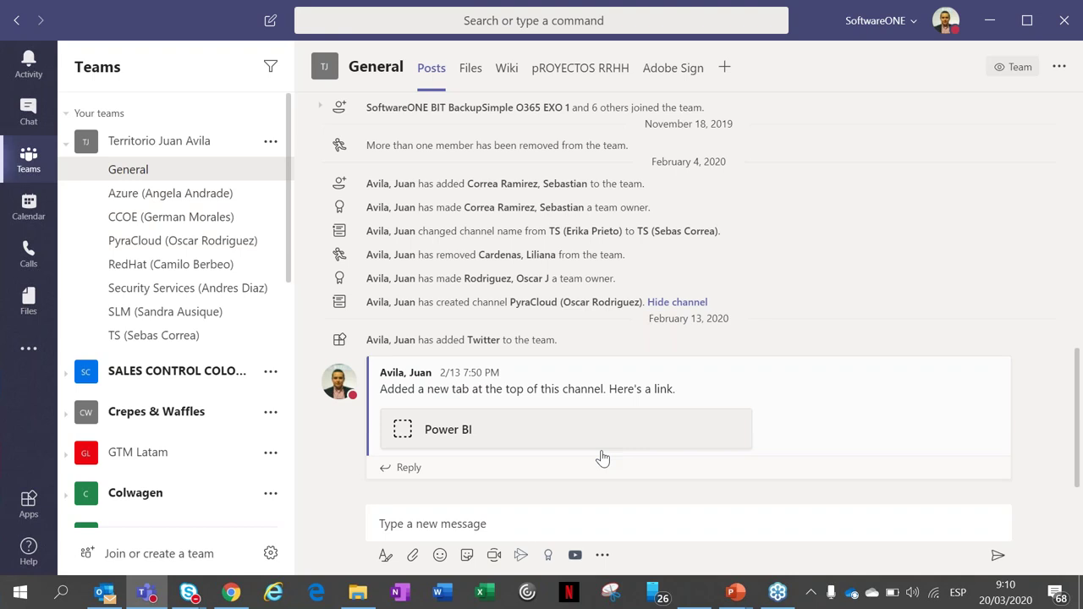
pyautogui.moveTo(603, 458)
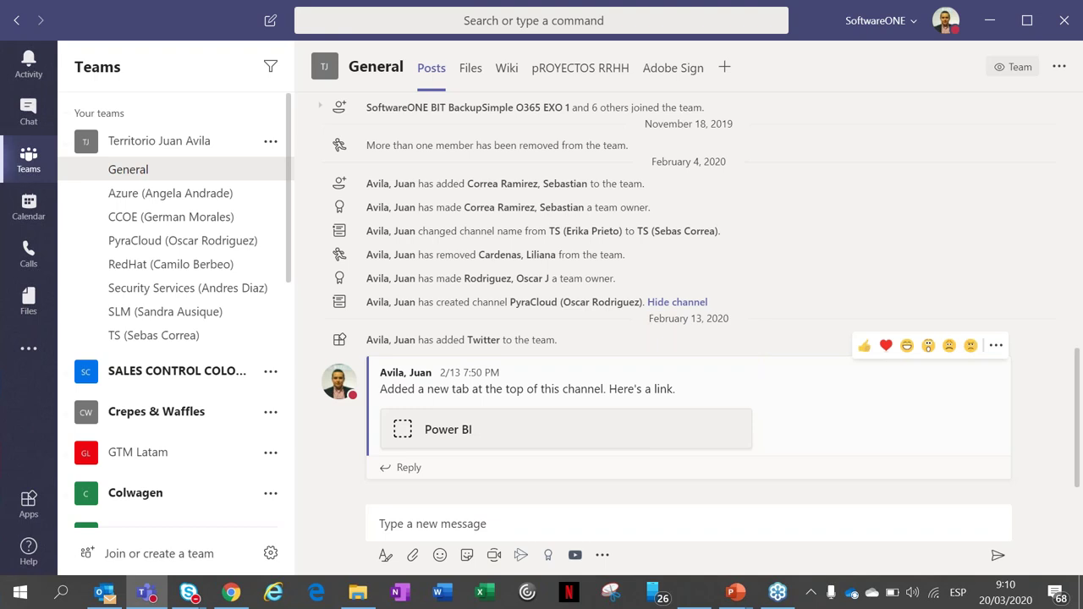
# Open the Security Services channel and browse its Posts and Files tabs
pyautogui.click(203, 264)
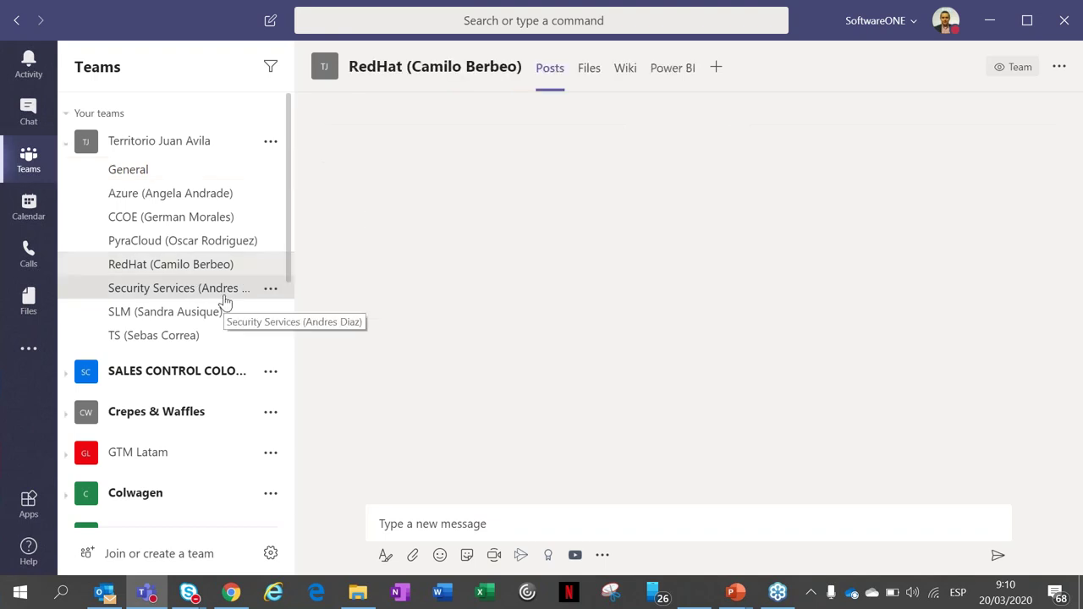
pyautogui.click(227, 292)
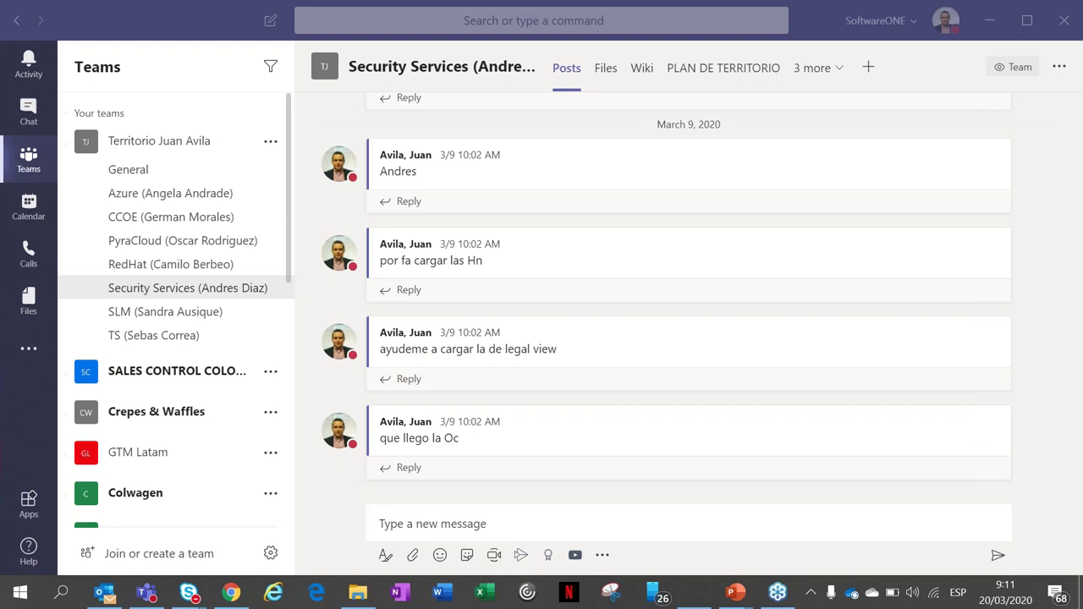
pyautogui.click(607, 70)
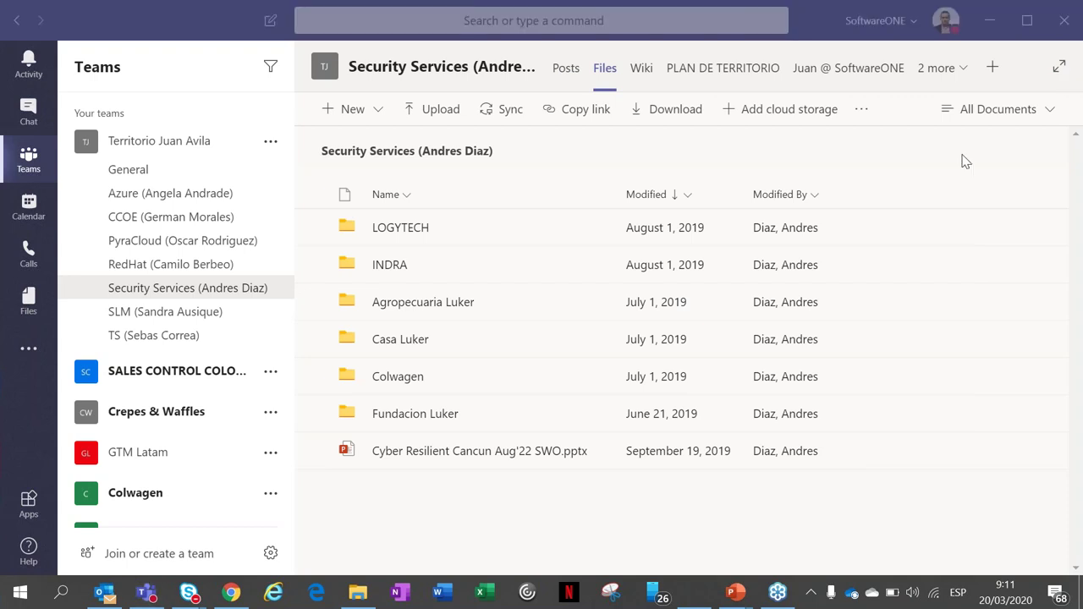
pyautogui.click(573, 75)
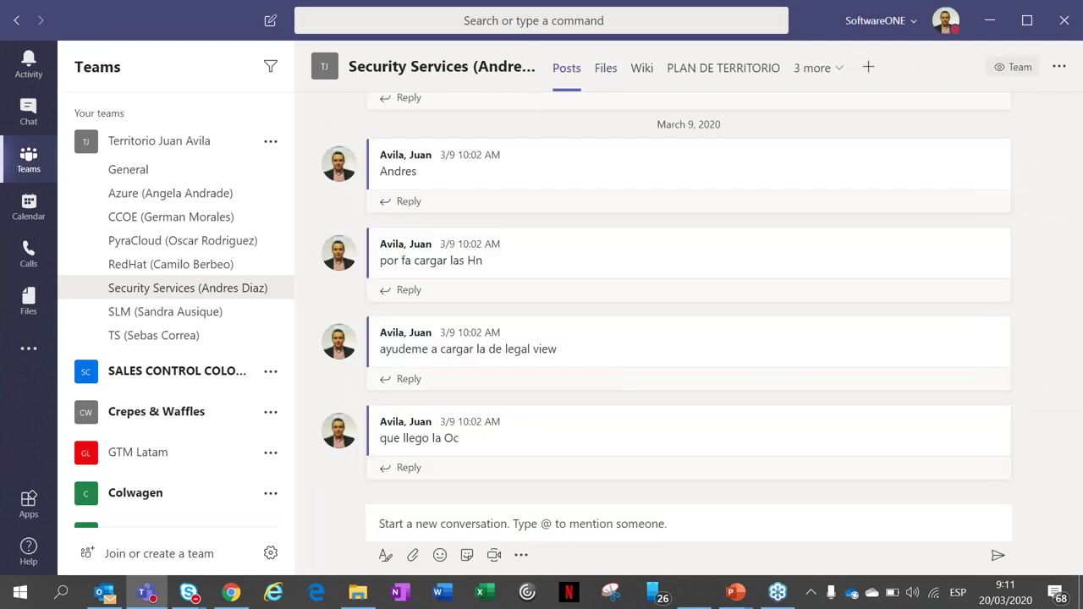
pyautogui.click(601, 75)
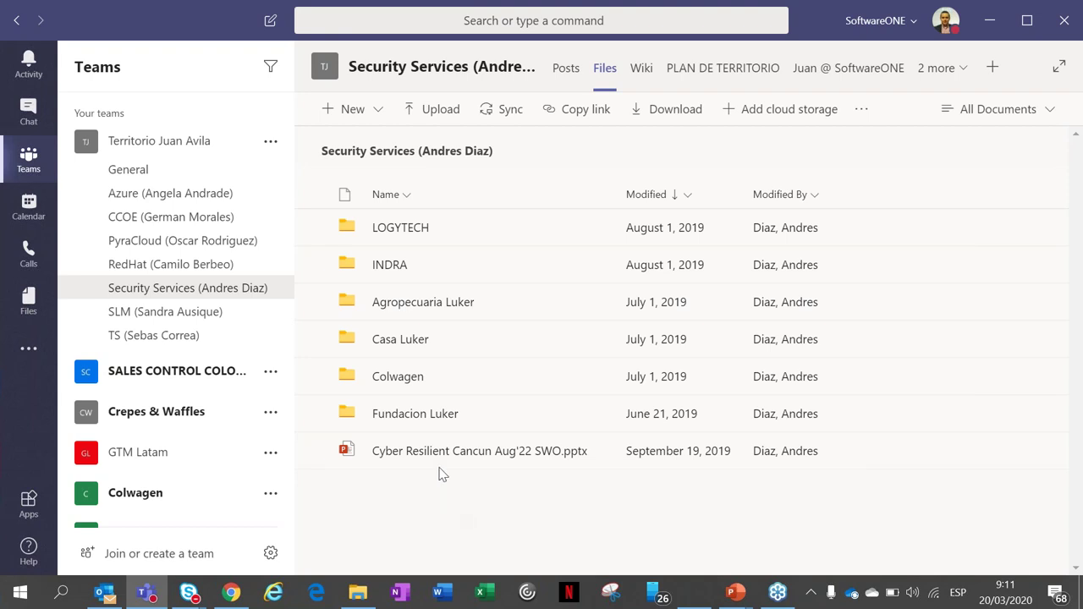
# Try the Fundacion Luker folder, then open the PLAN DE TERRITORIO planner board
pyautogui.click(427, 424)
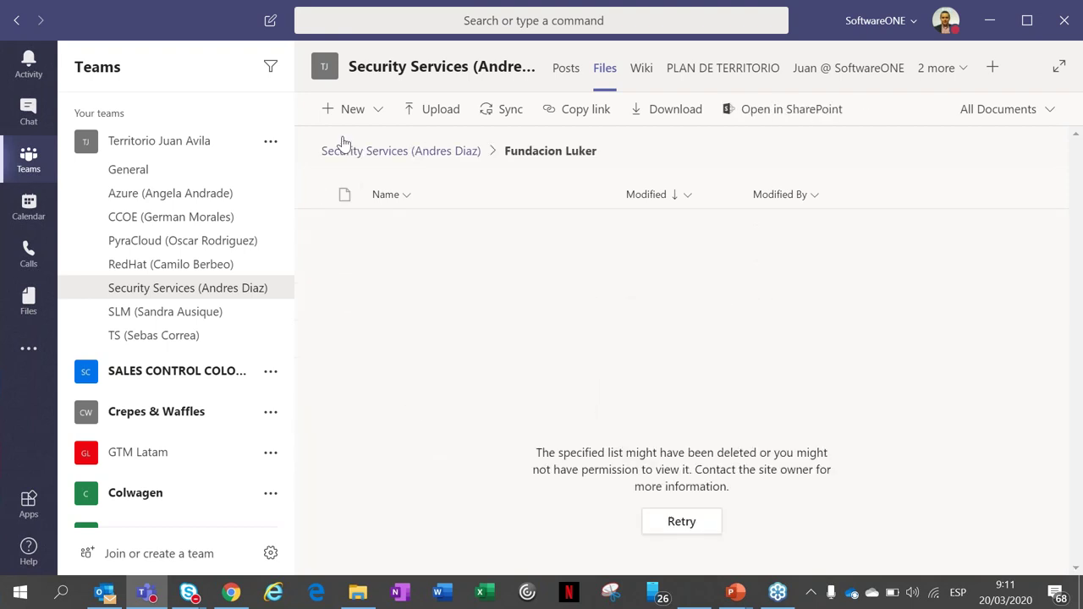
pyautogui.click(15, 21)
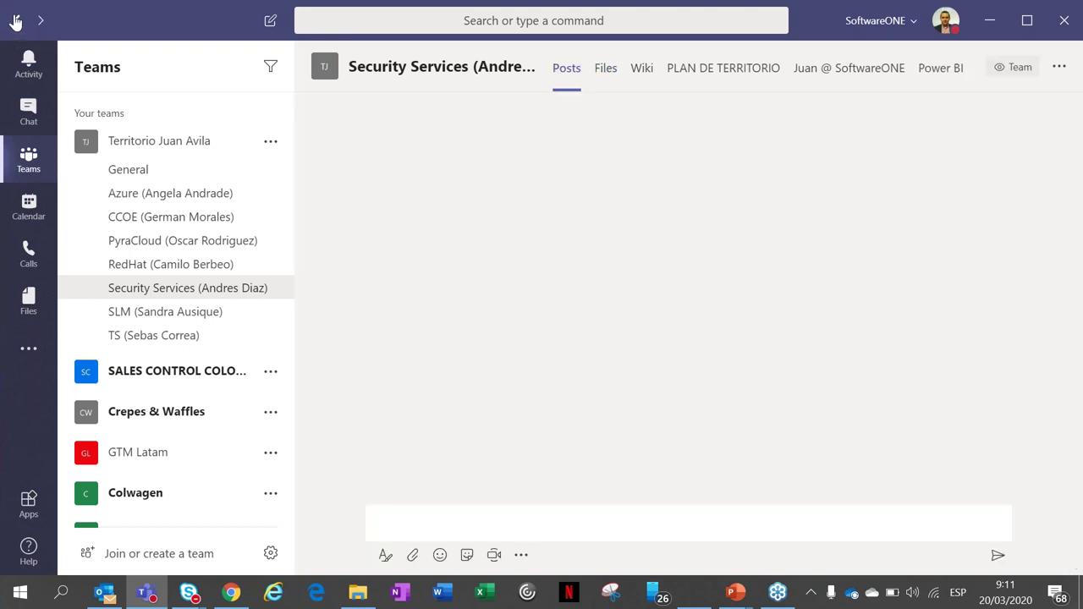
pyautogui.click(603, 68)
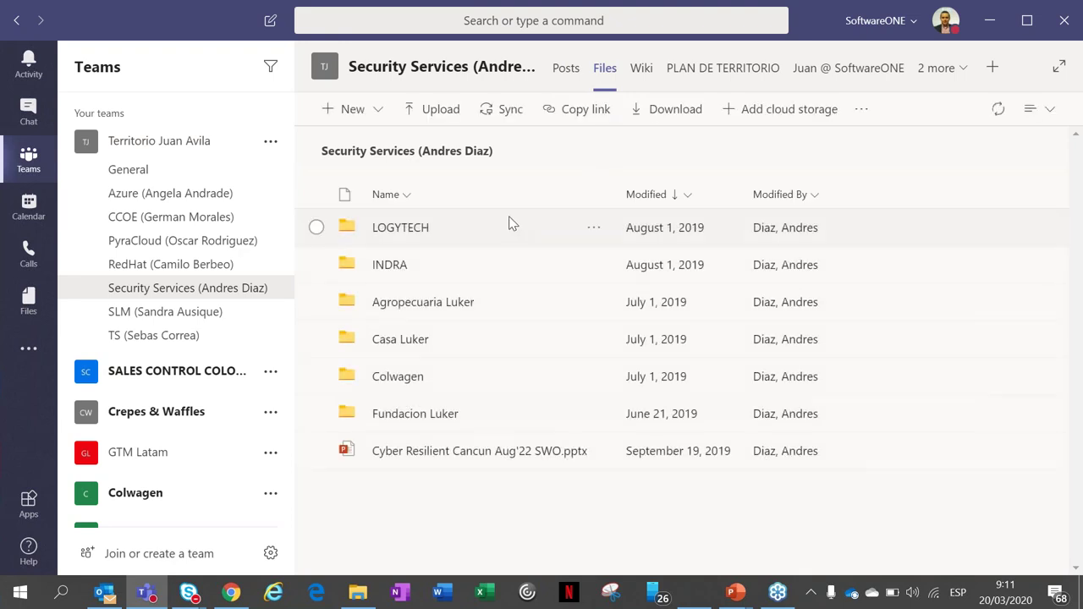
pyautogui.click(684, 68)
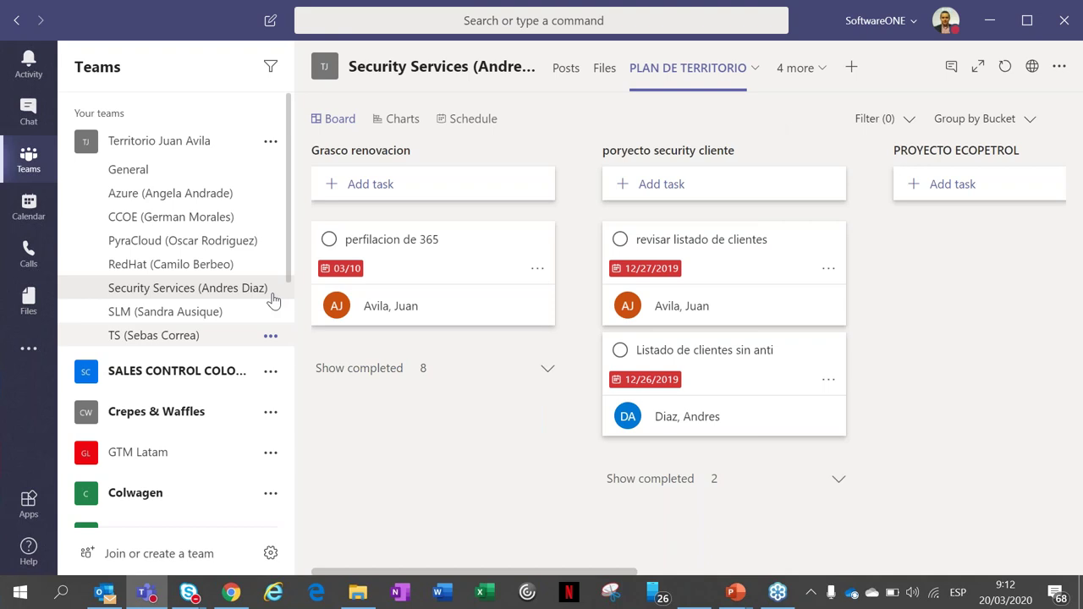
# Rename the first bucket, Grasco renovacion, to SEGUIMIENTO
pyautogui.moveTo(419, 149); pyautogui.dragTo(297, 146)
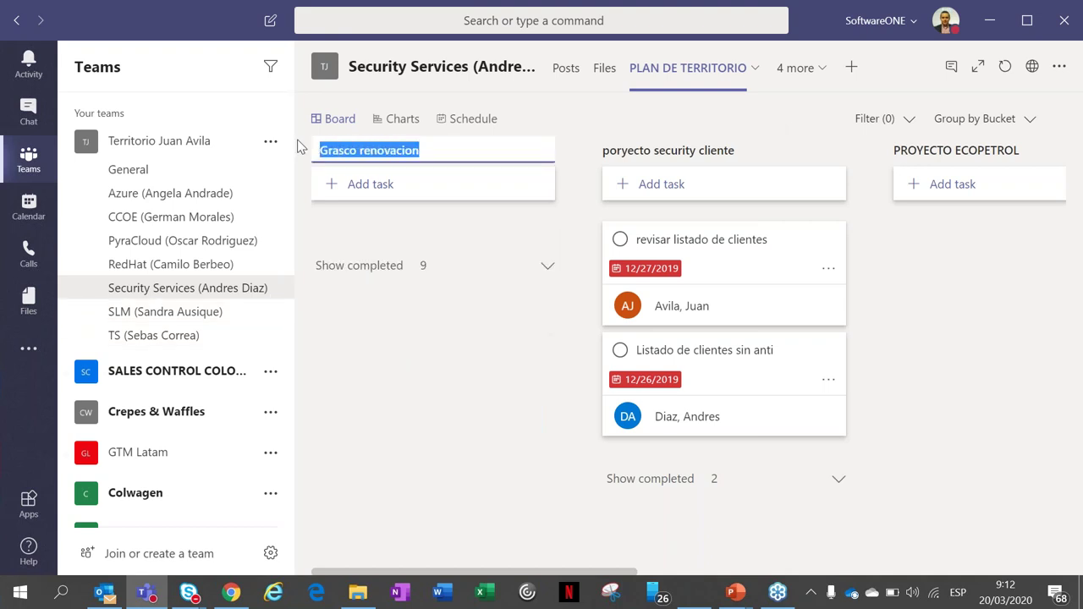
pyautogui.write('SEGUIMIENTO BWE')
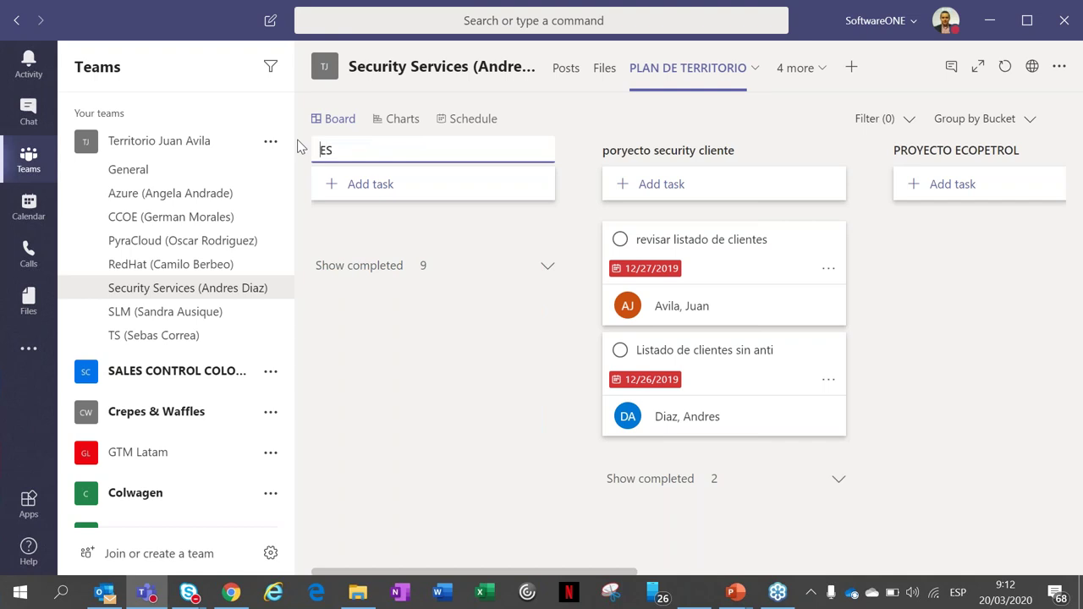
pyautogui.press('Delete')
pyautogui.press('Delete')
pyautogui.press('Delete')
pyautogui.press('Delete')
pyautogui.press('Delete')
pyautogui.press('Delete')
pyautogui.press('Delete')
pyautogui.press('Delete')
pyautogui.press('Delete')
pyautogui.press('Delete')
pyautogui.press('Delete')
pyautogui.press('Delete')
pyautogui.press('Delete')
pyautogui.write('GUIMIENTO WEBIN')
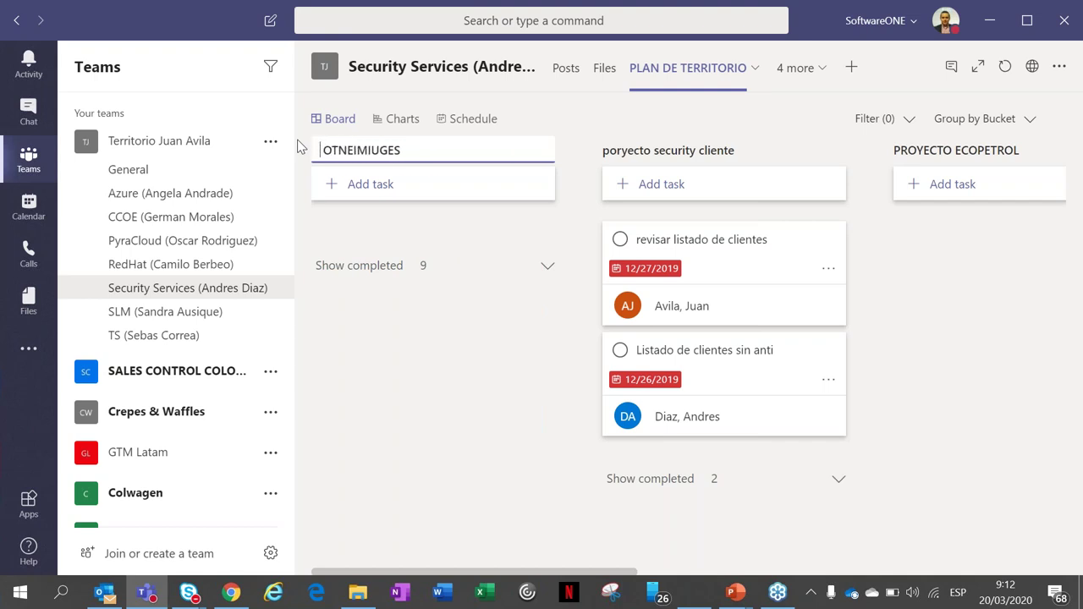
pyautogui.press('Delete')
pyautogui.press('Delete')
pyautogui.press('Delete')
pyautogui.press('Delete')
pyautogui.press('Delete')
pyautogui.press('Delete')
pyautogui.press('Delete')
pyautogui.press('Delete')
pyautogui.press('Delete')
pyautogui.press('Delete')
pyautogui.press('Delete')
pyautogui.press('Delete')
pyautogui.press('Delete')
pyautogui.press('Delete')
pyautogui.press('Delete')
pyautogui.press('Delete')
pyautogui.press('Delete')
pyautogui.write('SEGUIM')
pyautogui.press('Delete')
pyautogui.press('Delete')
pyautogui.press('Delete')
pyautogui.press('Delete')
pyautogui.press('Delete')
pyautogui.press('Delete')
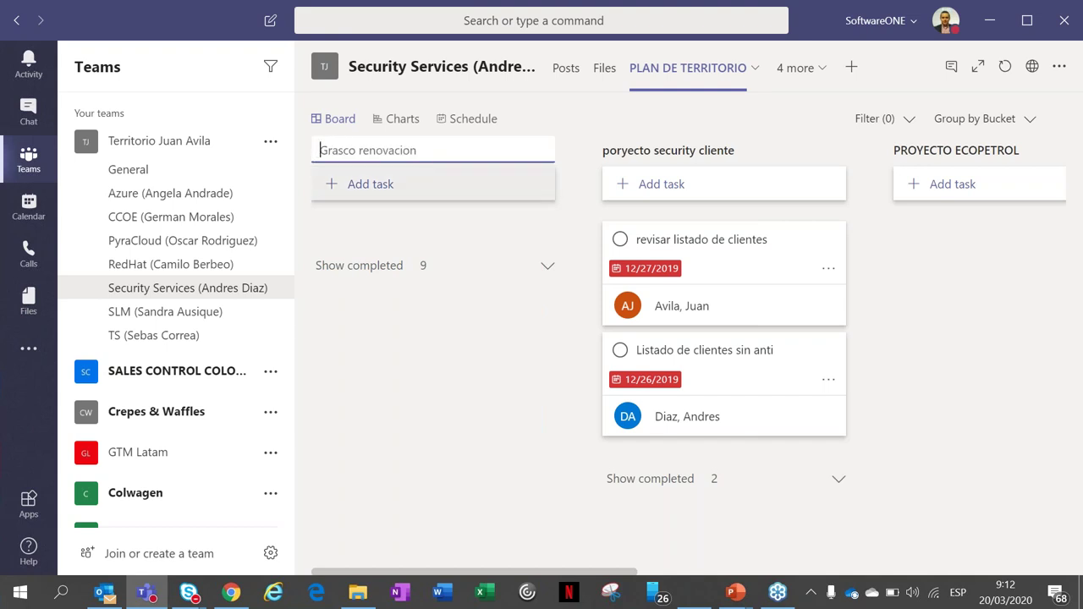
pyautogui.write('SE')
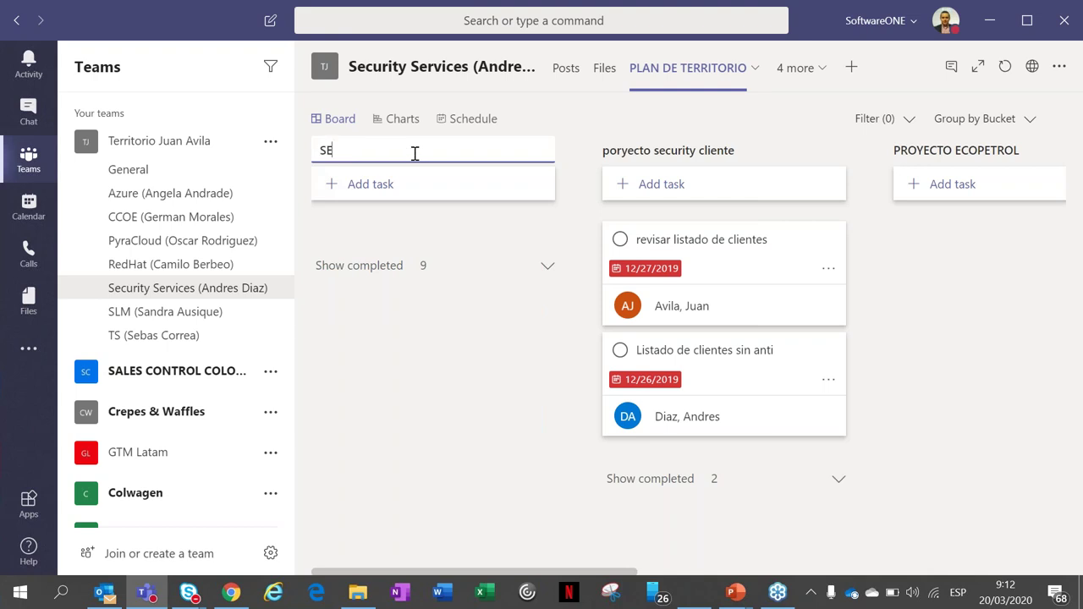
pyautogui.write('GUIMIENTO')
# Draft a new task 'ENVIAR ASITENTES' in SEGUIMIENTO, due March 20
pyautogui.click(393, 186)
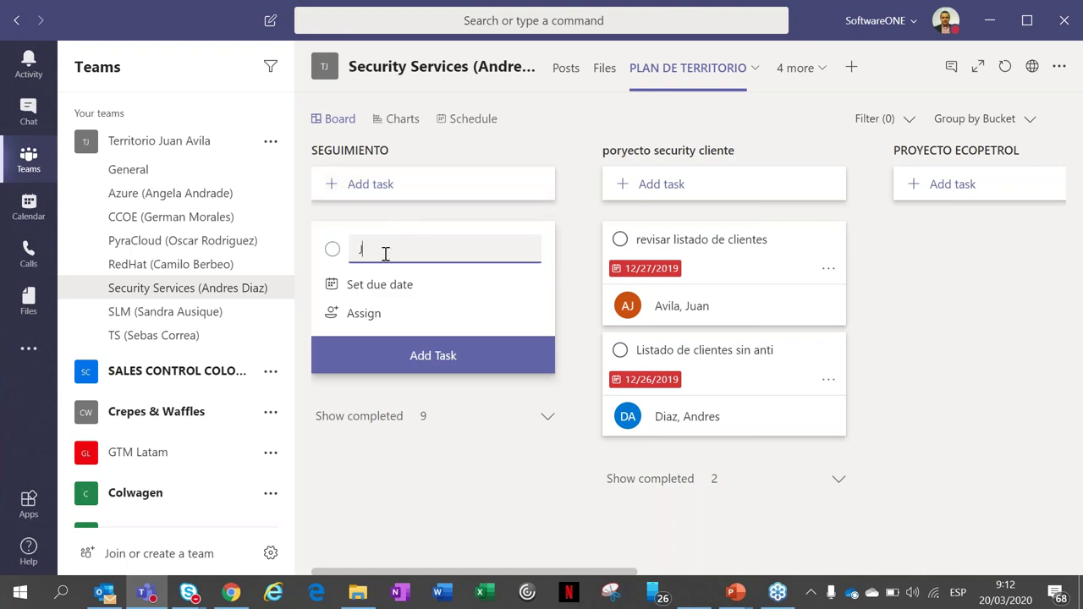
pyautogui.write('ENVIAR ASITENTES')
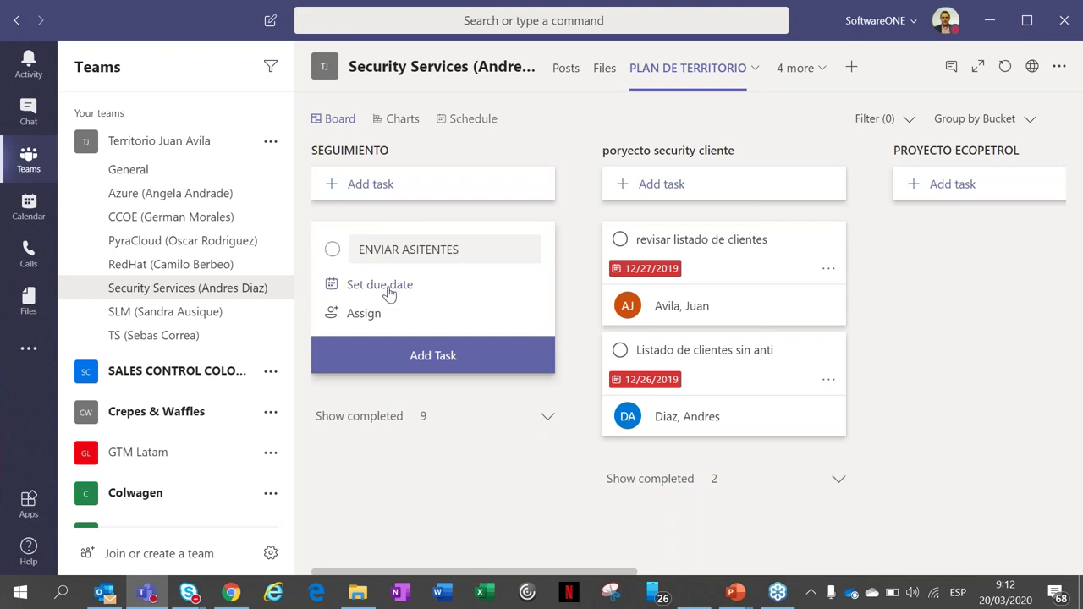
pyautogui.click(387, 286)
pyautogui.click(462, 418)
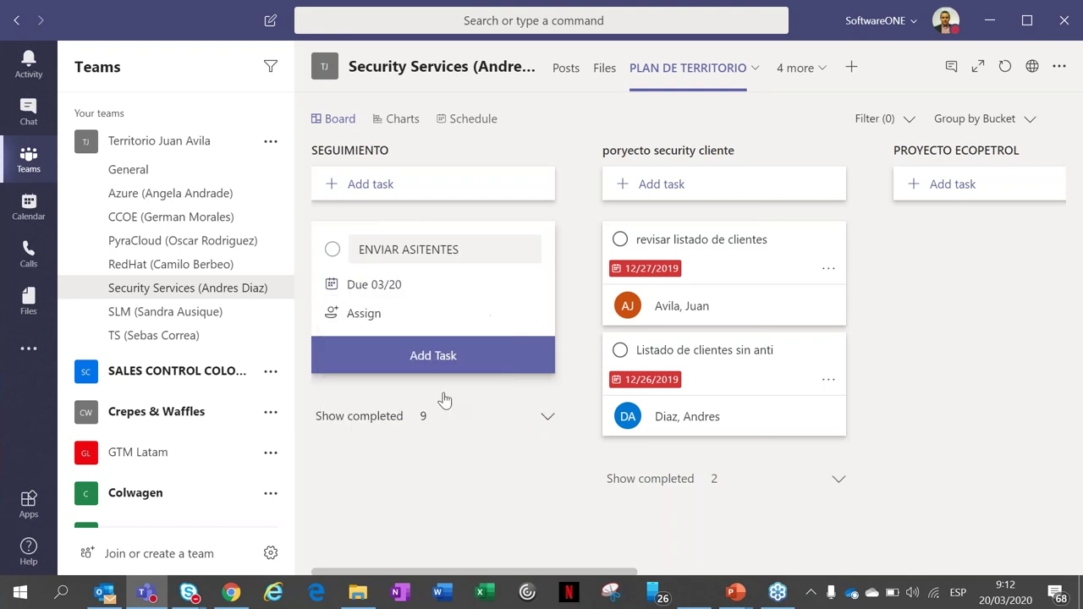
pyautogui.click(421, 251)
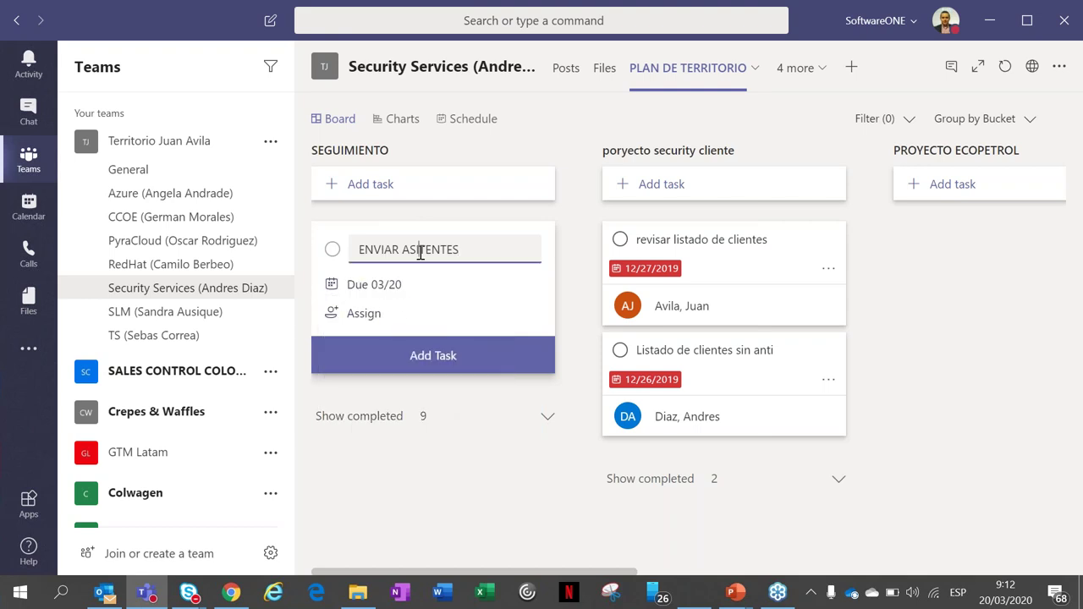
# Correct the task name to ENVIAR ASISTENTES and assign it to the matching team member
pyautogui.write('S')
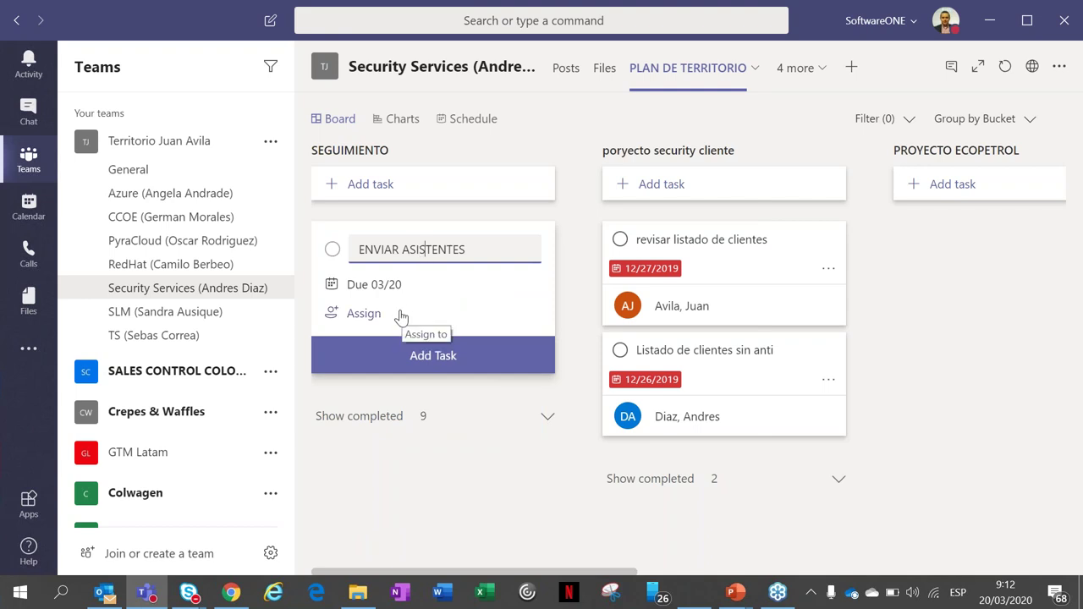
pyautogui.click(402, 318)
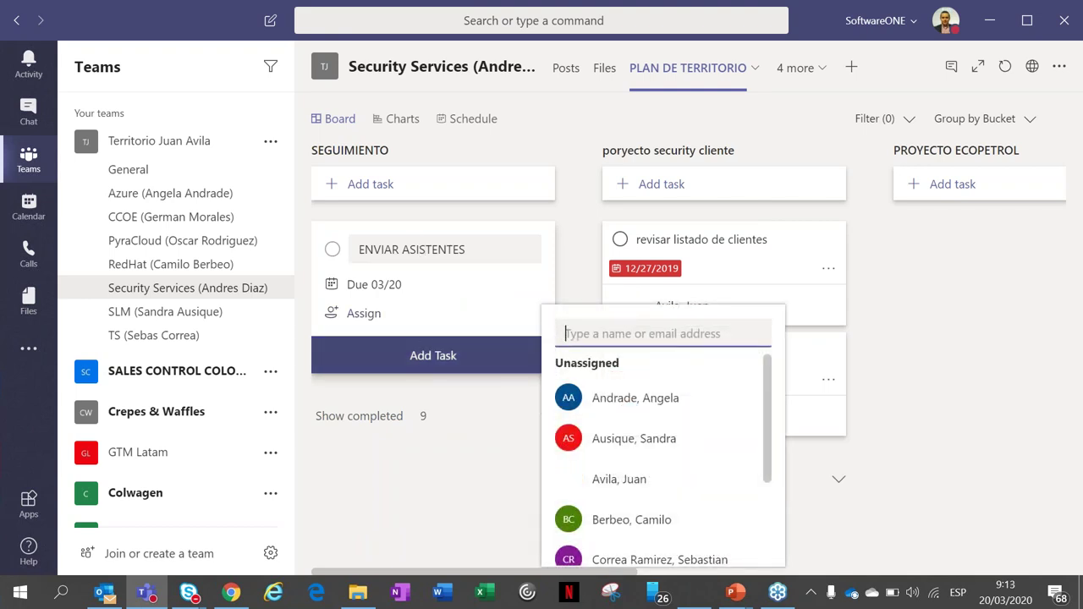
pyautogui.write('VASQUEZ')
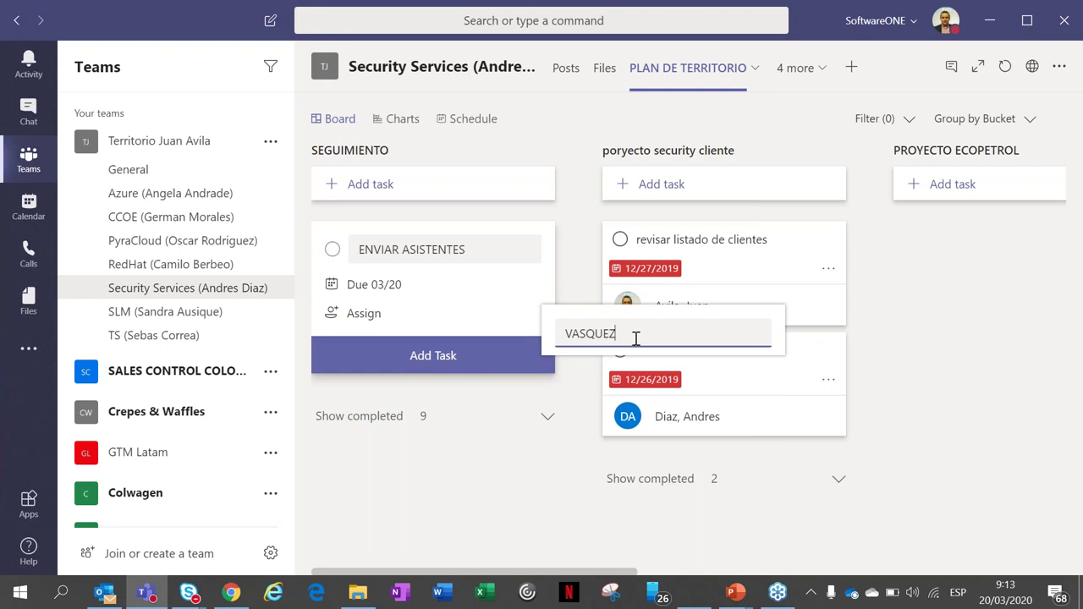
pyautogui.press('BackSpace')
pyautogui.press('BackSpace')
pyautogui.press('BackSpace')
pyautogui.press('BackSpace')
pyautogui.press('BackSpace')
pyautogui.press('BackSpace')
pyautogui.press('BackSpace')
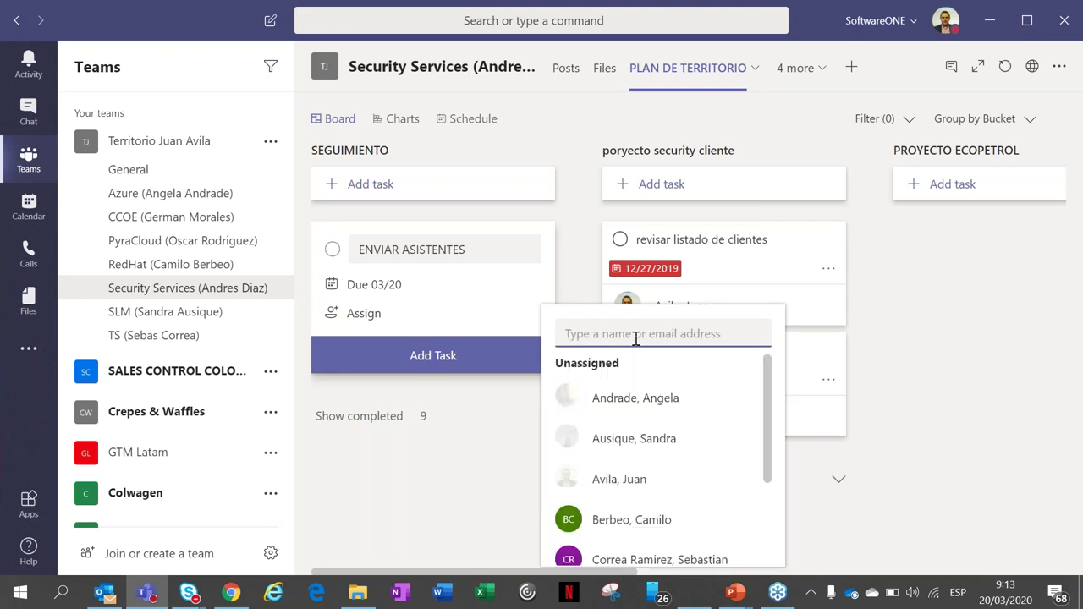
pyautogui.write('JONA')
pyautogui.press('BackSpace')
pyautogui.press('BackSpace')
pyautogui.press('BackSpace')
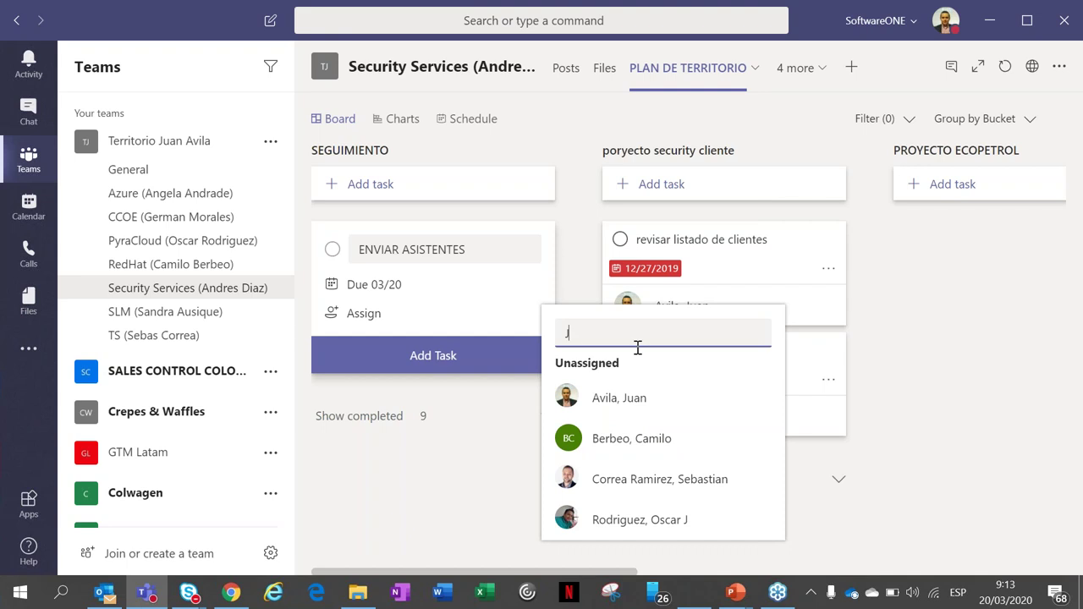
pyautogui.write('ONATH')
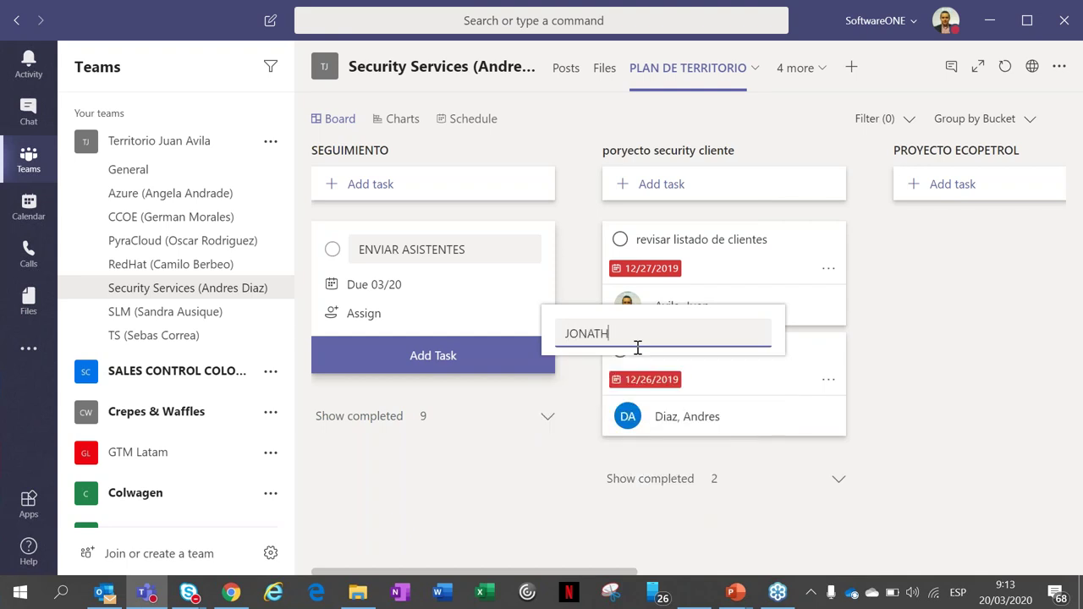
pyautogui.press('BackSpace')
pyautogui.press('BackSpace')
pyautogui.press('BackSpace')
pyautogui.press('BackSpace')
pyautogui.press('BackSpace')
pyautogui.press('BackSpace')
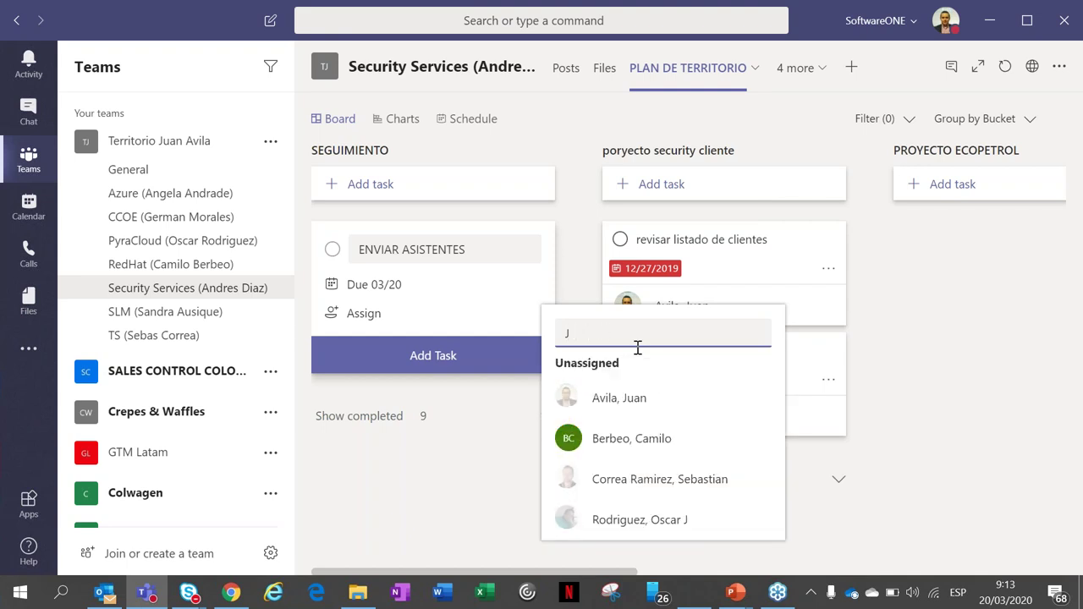
pyautogui.write('VASQUEZ')
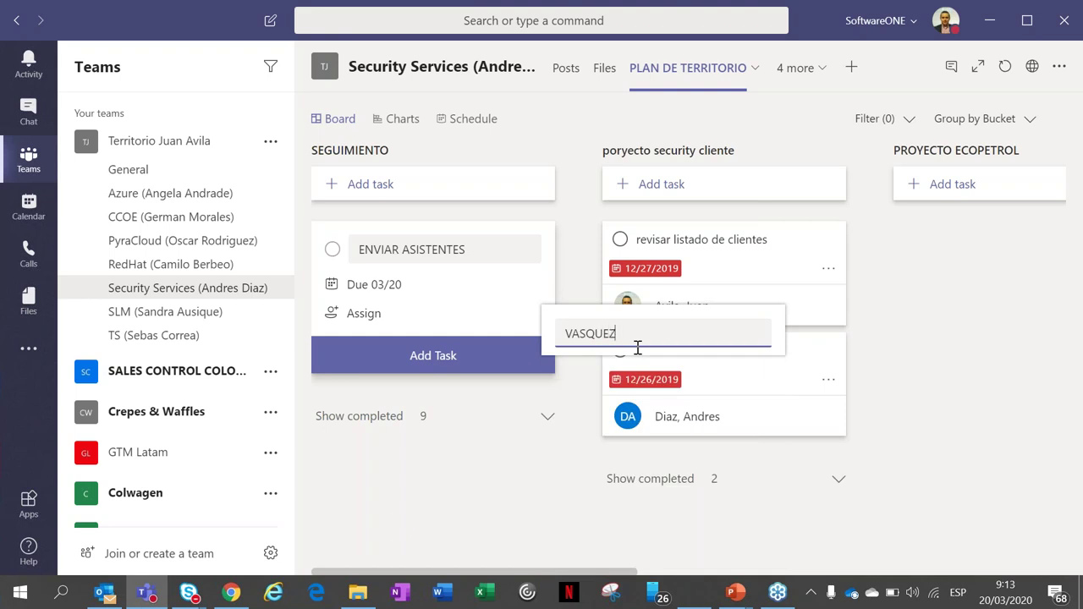
pyautogui.write(' J')
pyautogui.moveTo(625, 333); pyautogui.dragTo(541, 340)
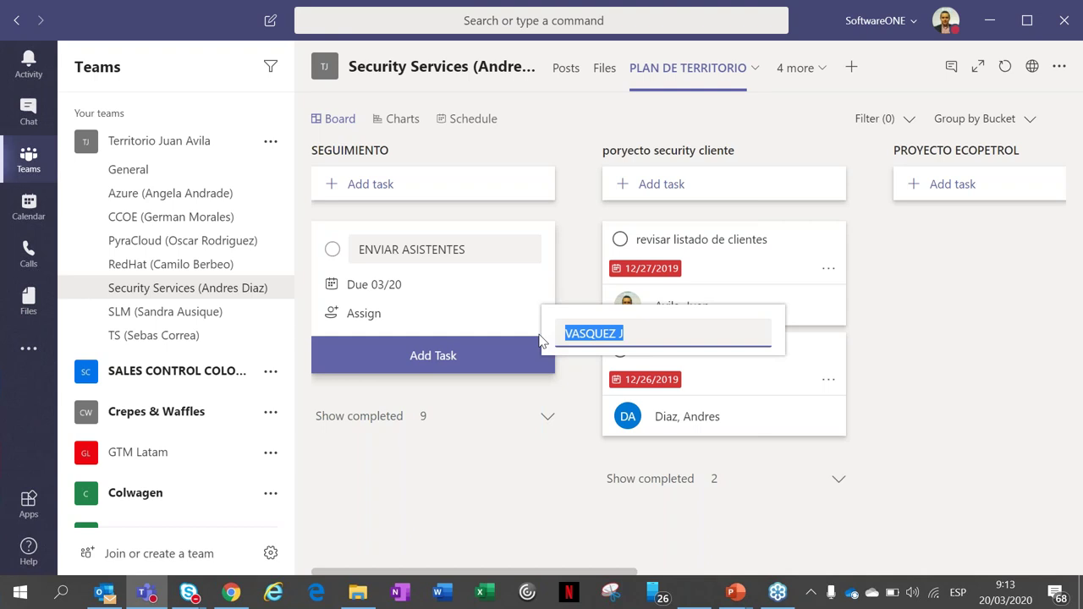
pyautogui.write('ANDRES')
pyautogui.click(598, 447)
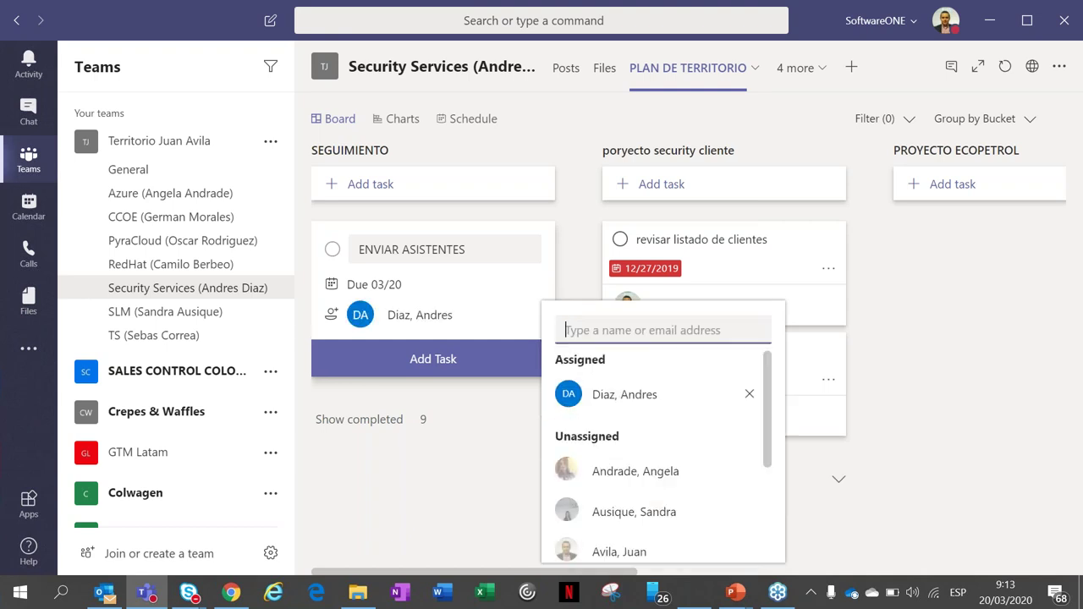
# Add the ENVIAR ASISTENTES task to SEGUIMIENTO and set its priority to Urgent
pyautogui.click(441, 364)
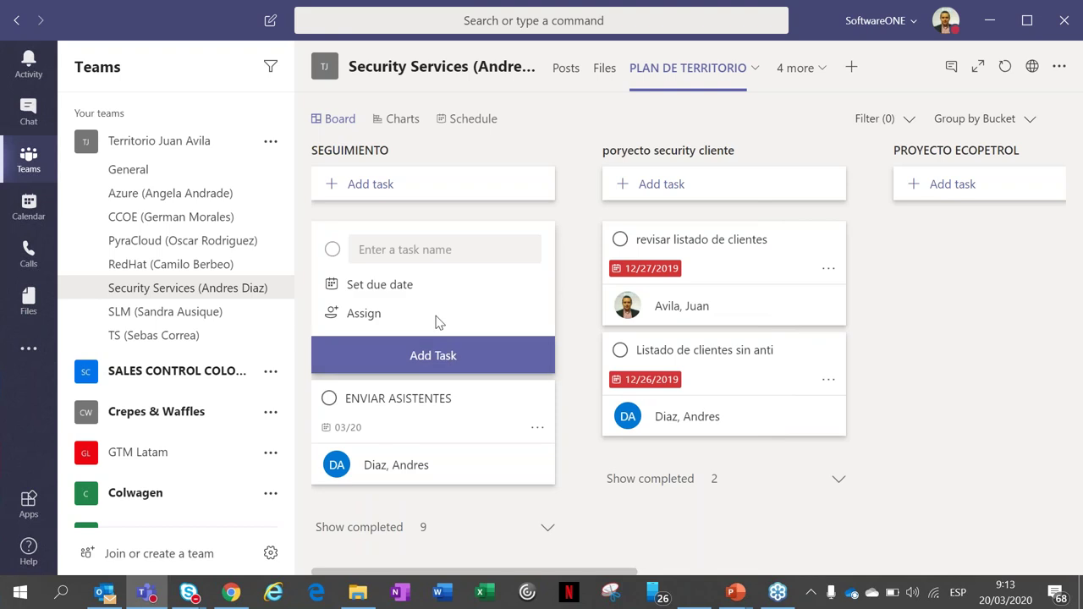
pyautogui.click(474, 409)
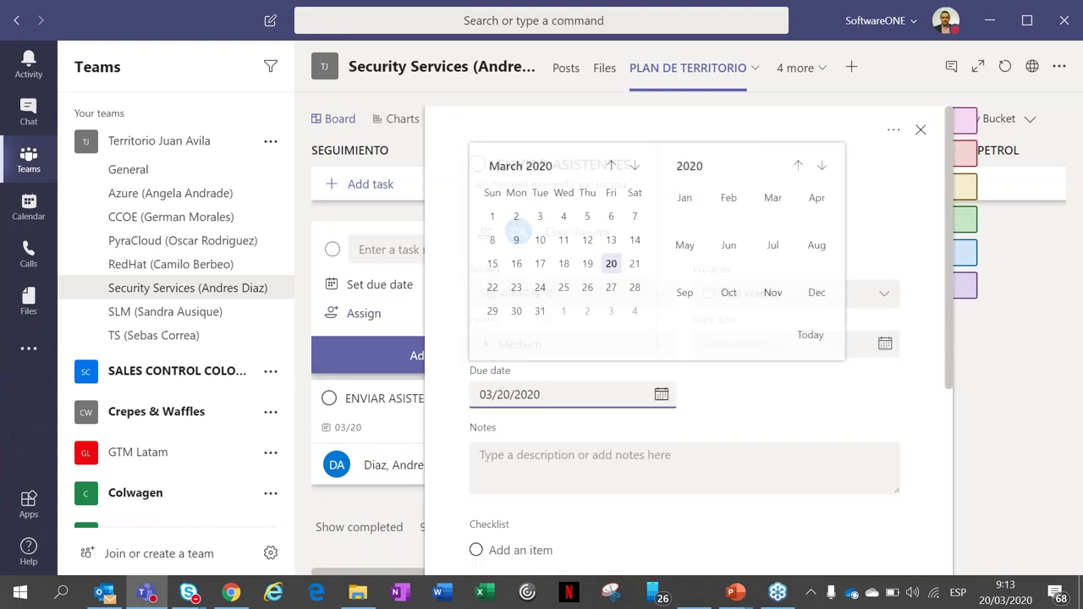
pyautogui.click(600, 350)
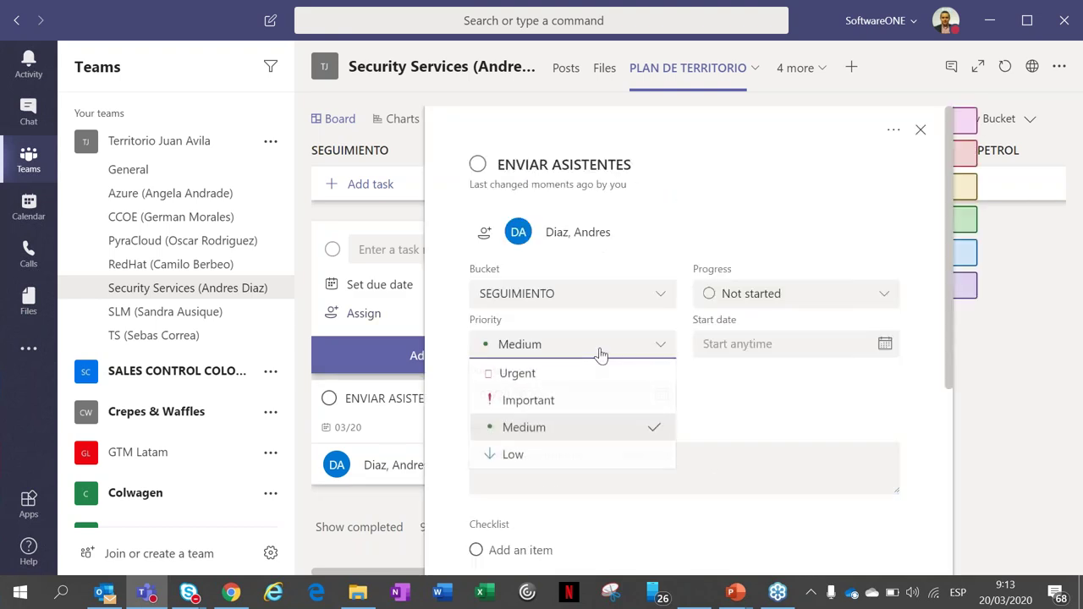
pyautogui.click(568, 378)
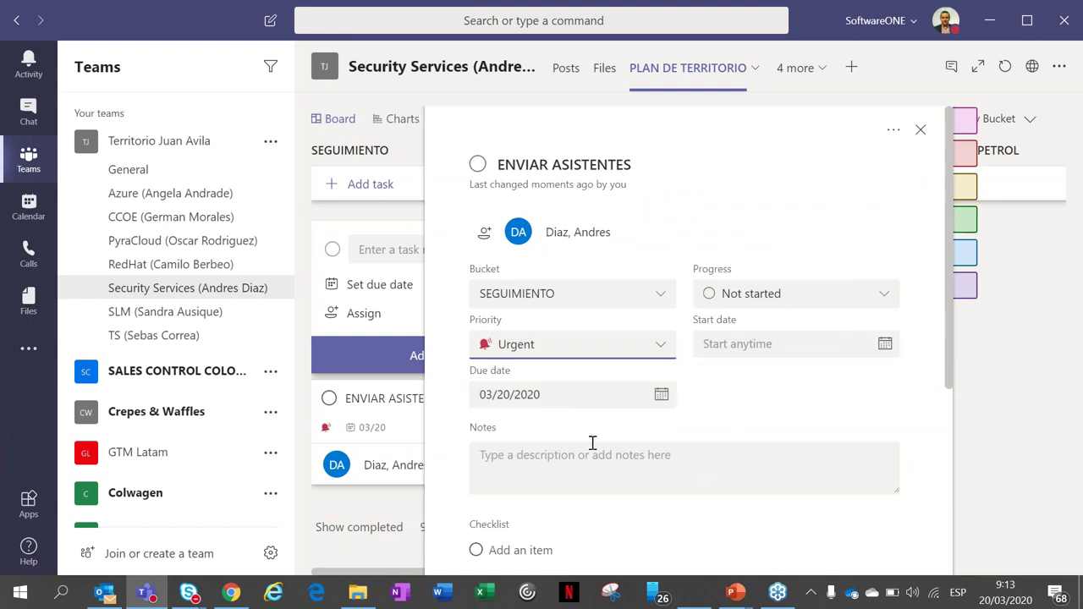
# Decline an incoming call and give the task the note 'URGENTE POR ENVIO DE PRESETACIO'
pyautogui.click(531, 455)
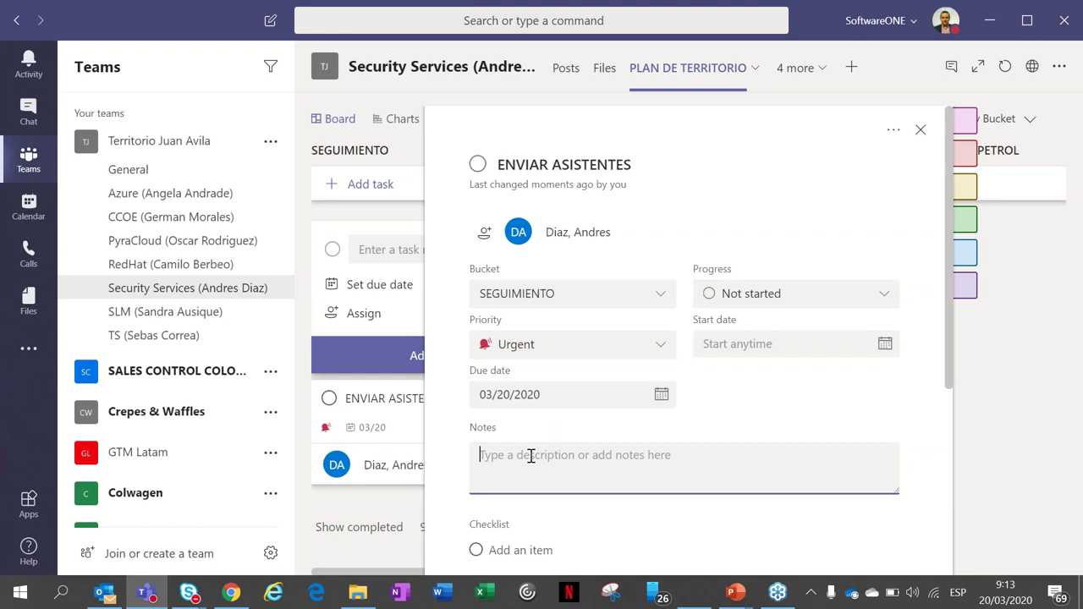
pyautogui.click(935, 478)
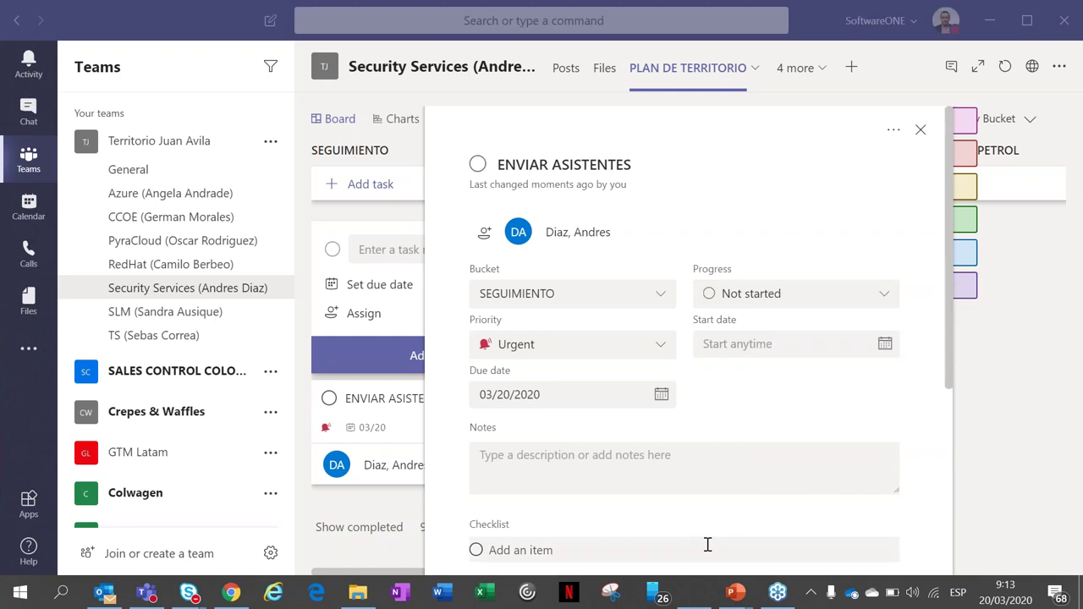
pyautogui.click(493, 454)
pyautogui.write('URGE')
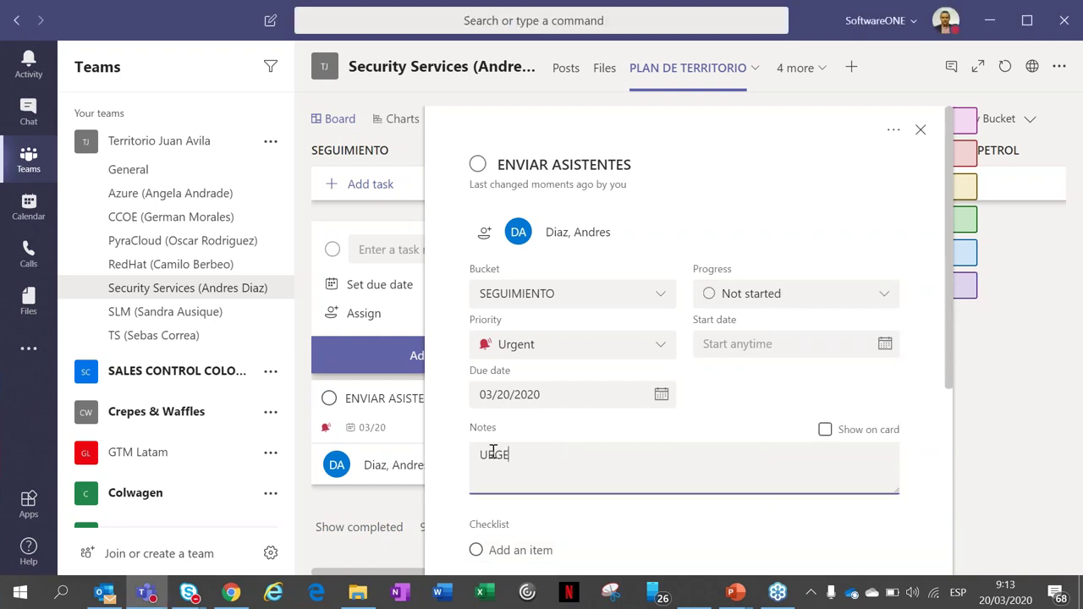
pyautogui.write('NTE POR ENVIO D')
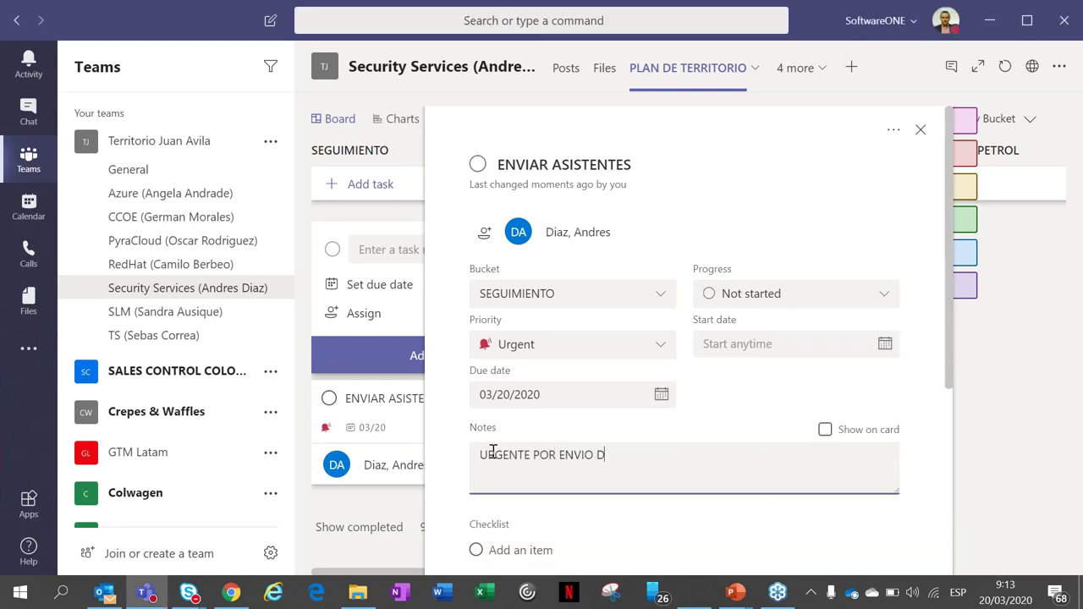
pyautogui.write('E PRESETACIO')
pyautogui.click(918, 137)
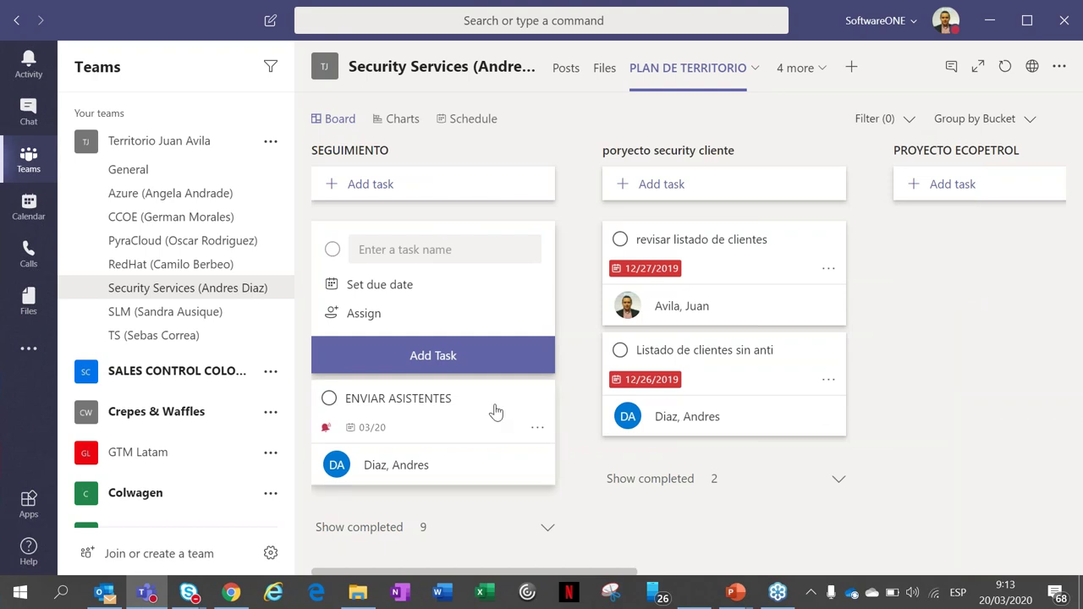
# Show the plan's Charts view and review the Status, Bucket, Priority and Members charts
pyautogui.click(388, 118)
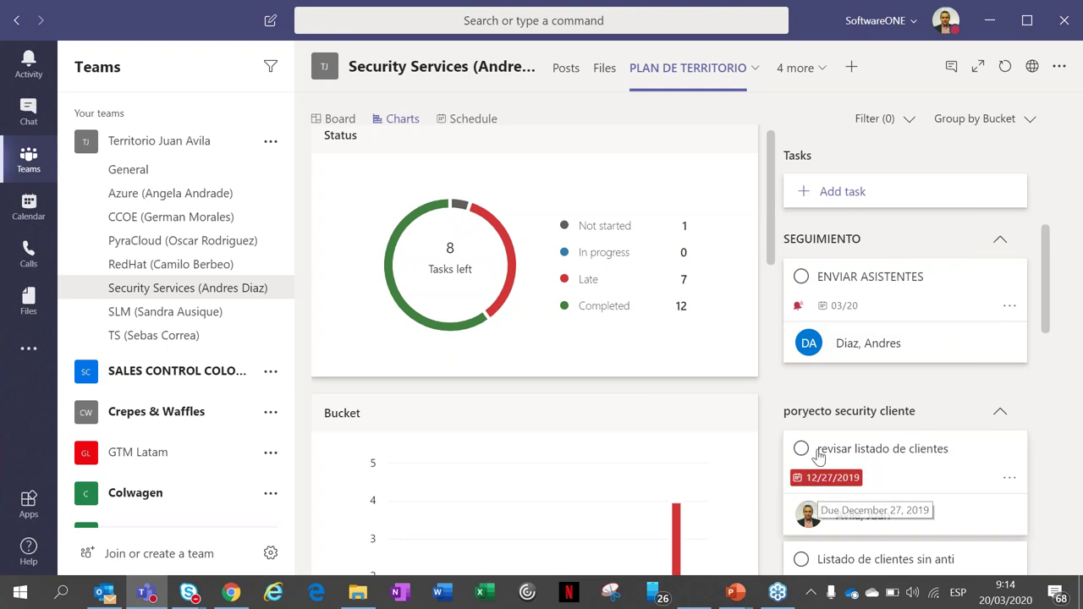
pyautogui.moveTo(772, 251)
pyautogui.mouseDown()
pyautogui.moveTo(773, 284)
pyautogui.moveTo(775, 271)
pyautogui.mouseUp()
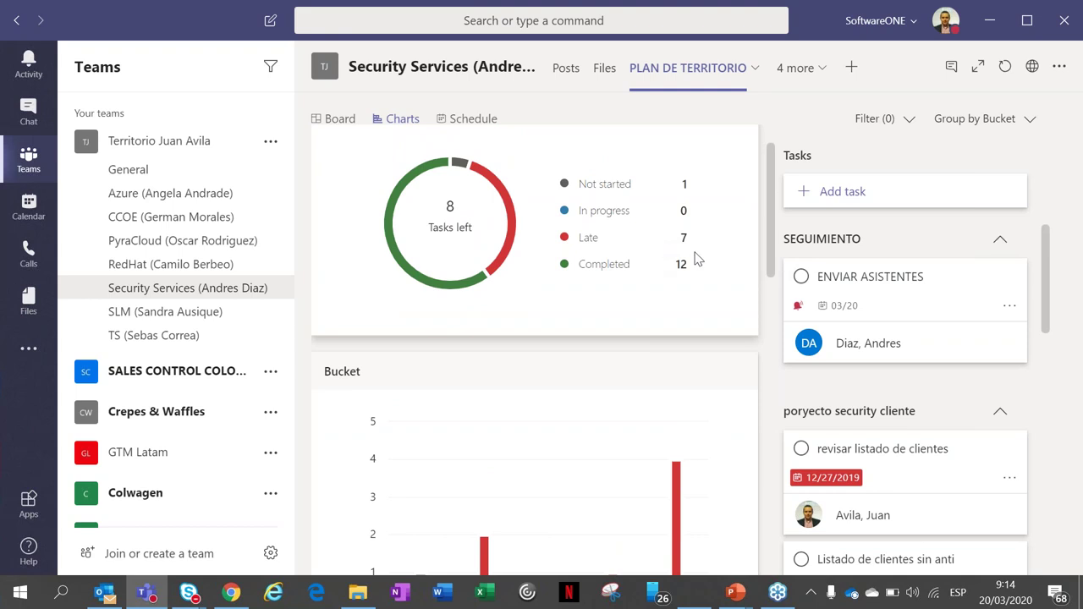
pyautogui.moveTo(768, 202); pyautogui.dragTo(733, 274)
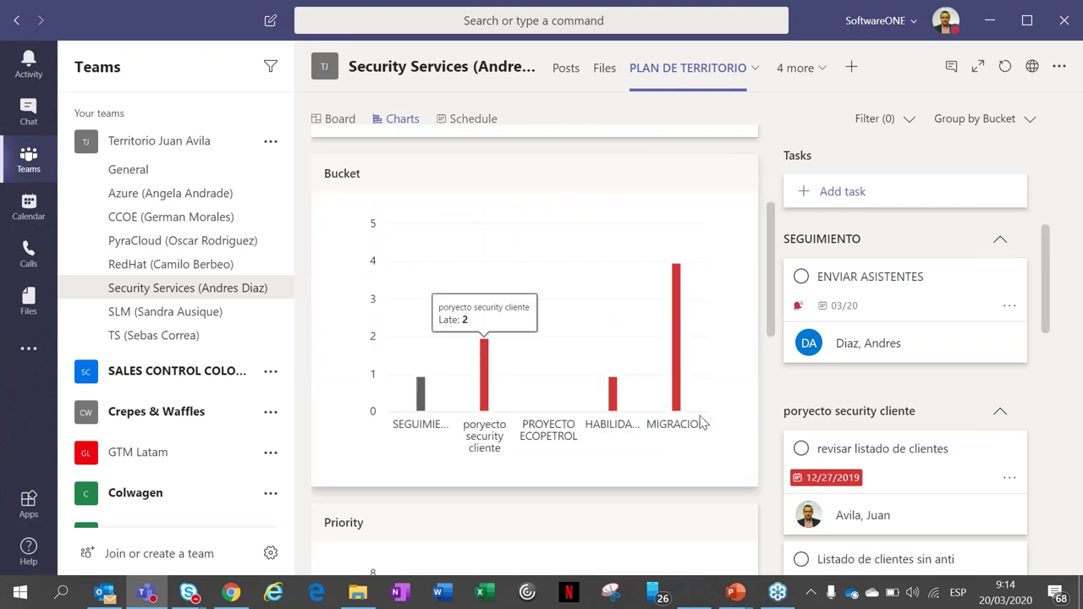
pyautogui.moveTo(772, 313); pyautogui.dragTo(766, 424)
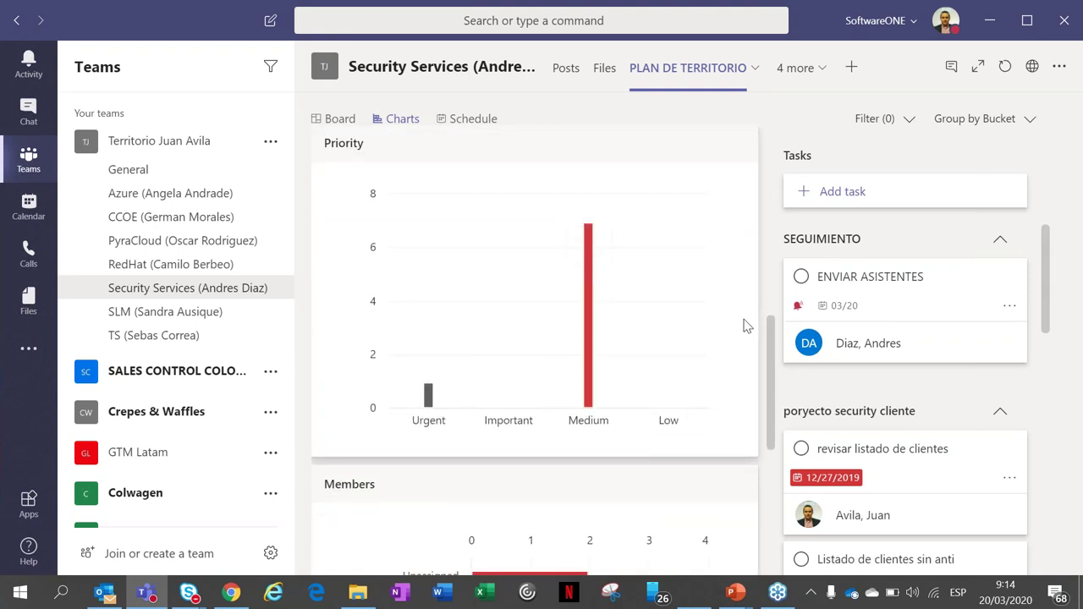
pyautogui.moveTo(768, 348); pyautogui.dragTo(745, 471)
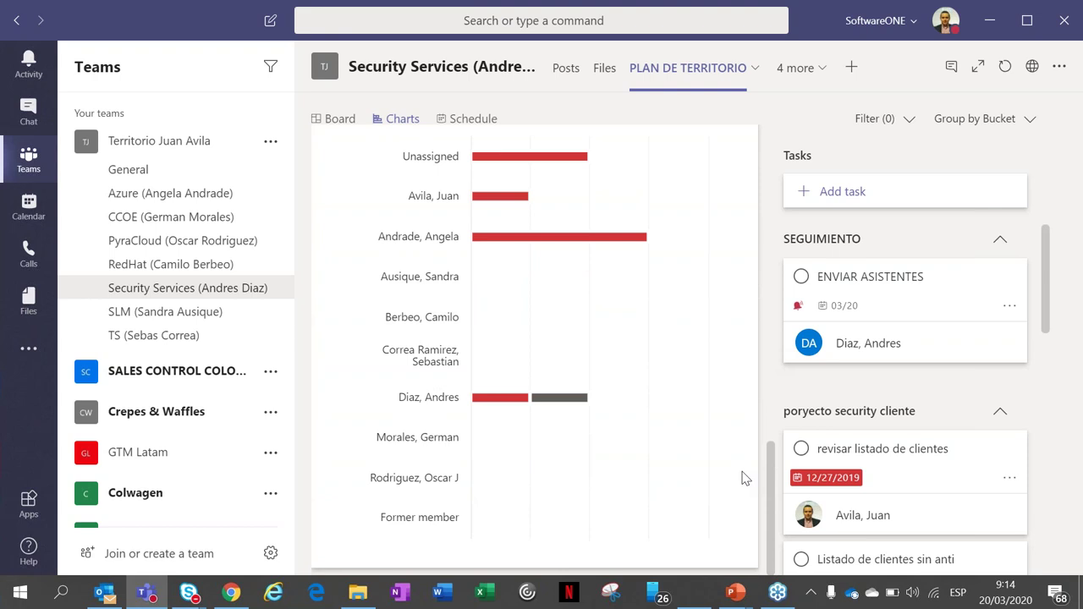
pyautogui.moveTo(510, 437)
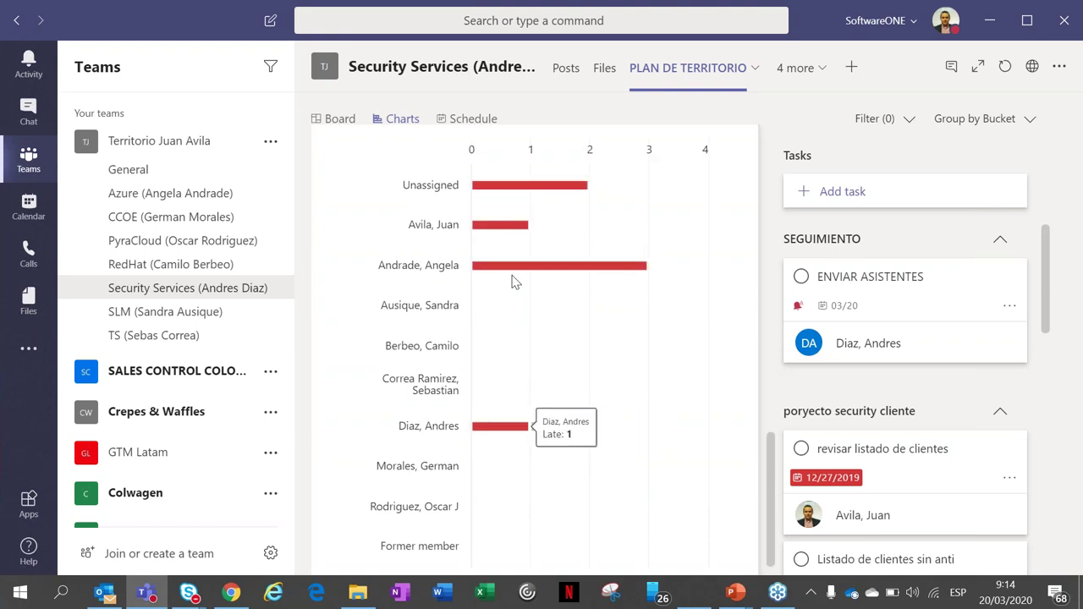
pyautogui.moveTo(499, 227)
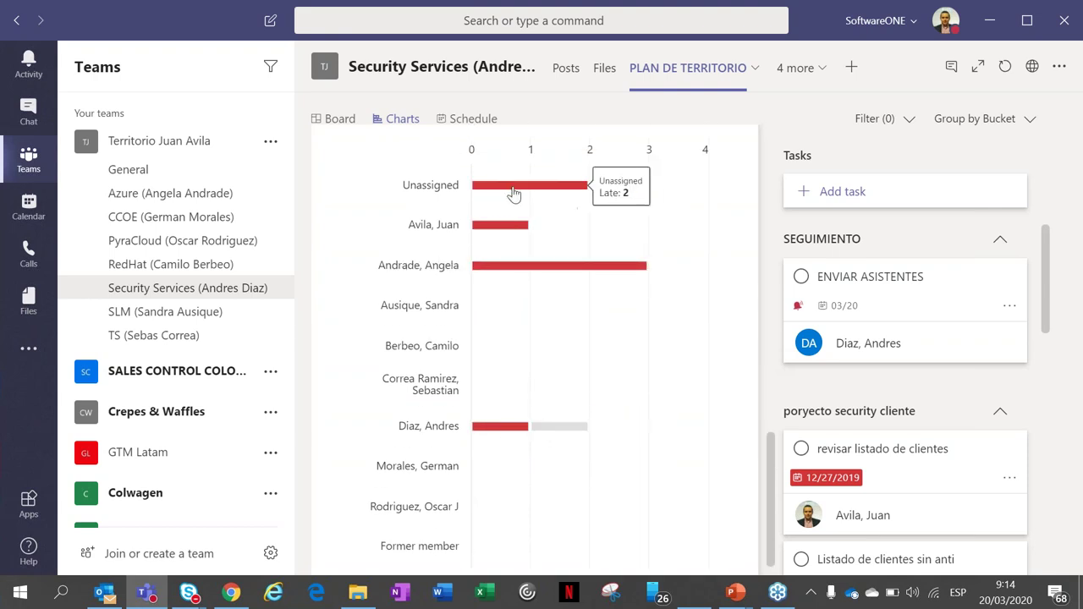
pyautogui.moveTo(626, 260)
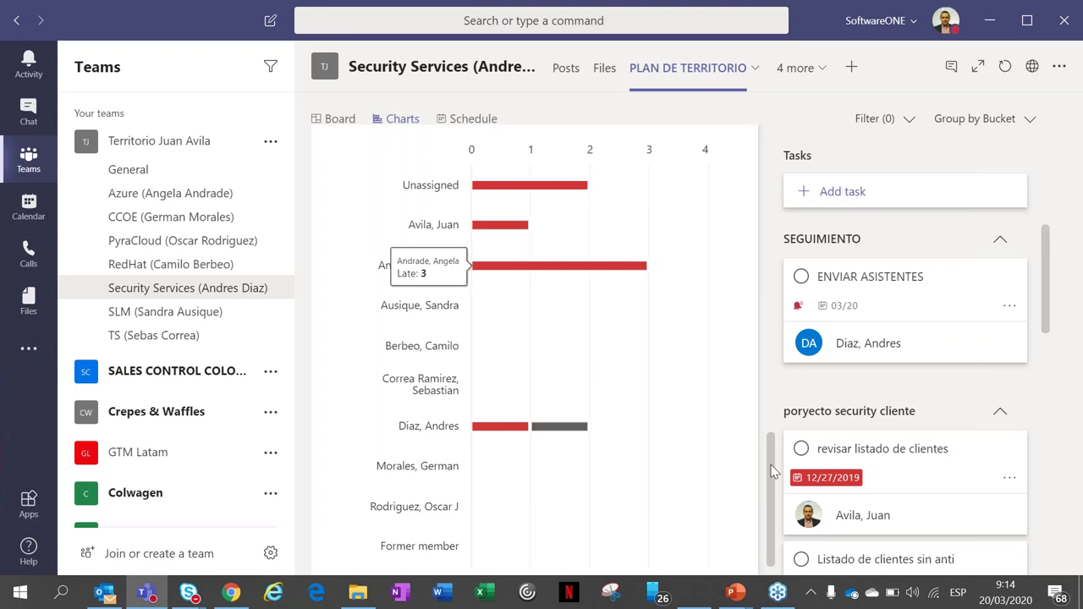
pyautogui.scroll(3, 771, 467)
pyautogui.scroll(10, 766, 406)
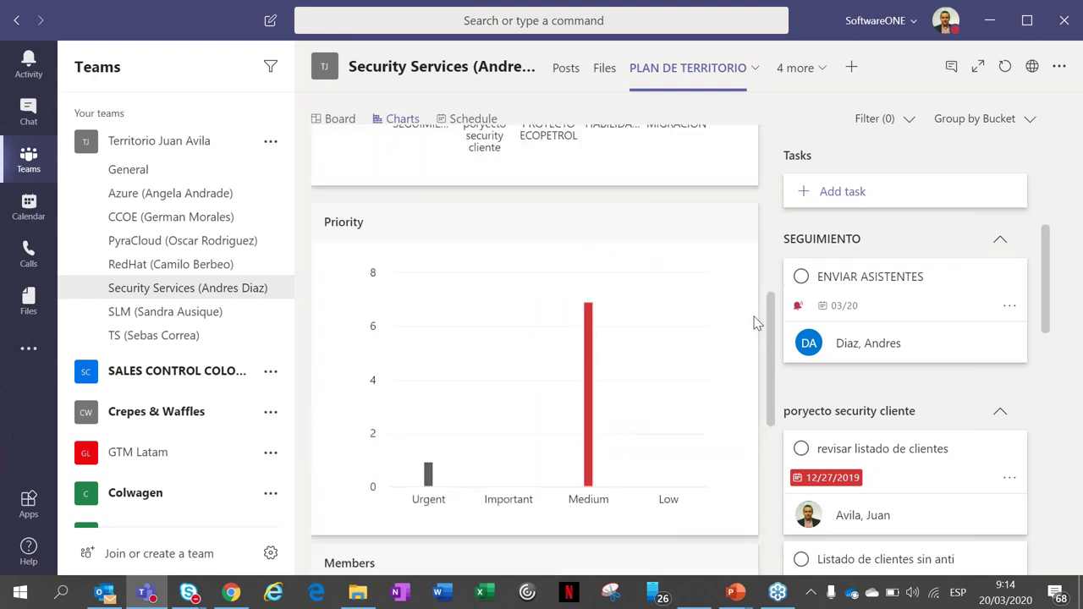
pyautogui.scroll(2, 728, 170)
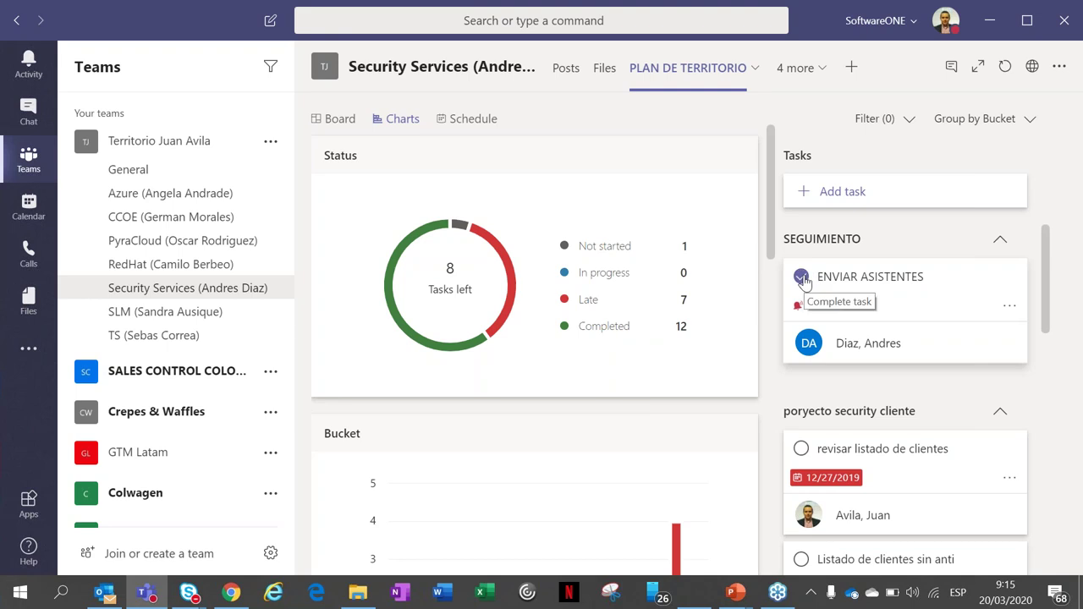
# Mark ENVIAR ASISTENTES and revisar listado de clientes complete, then view the Schedule calendar
pyautogui.click(801, 279)
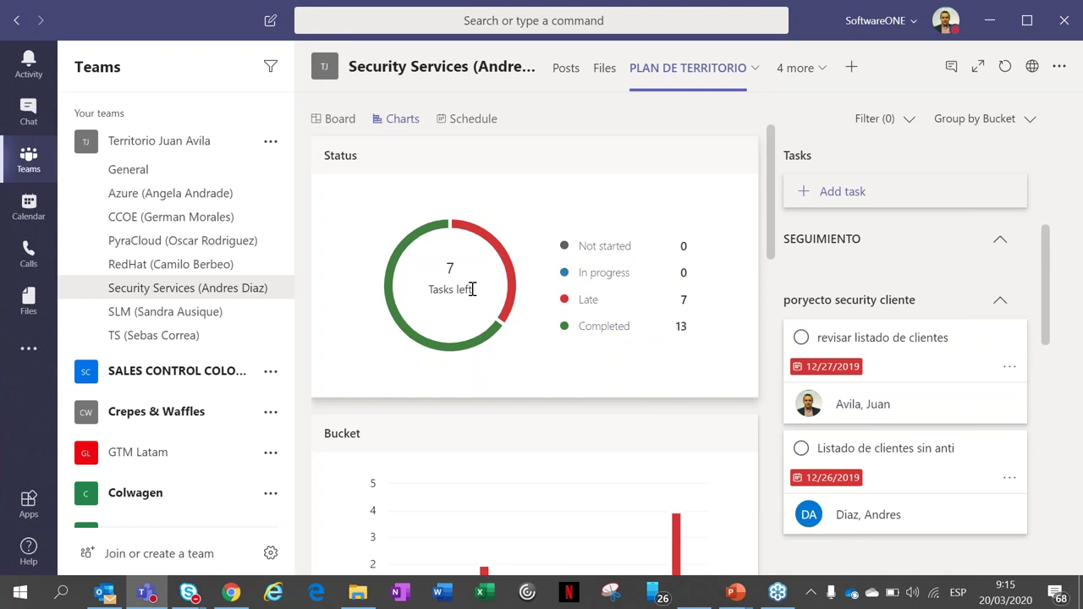
pyautogui.click(801, 338)
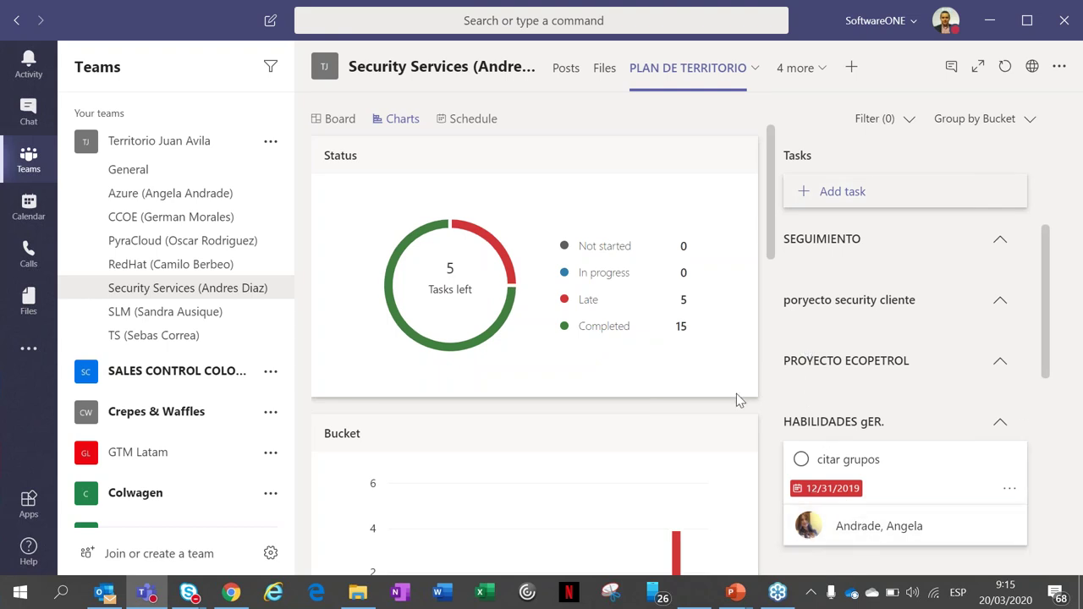
pyautogui.click(475, 125)
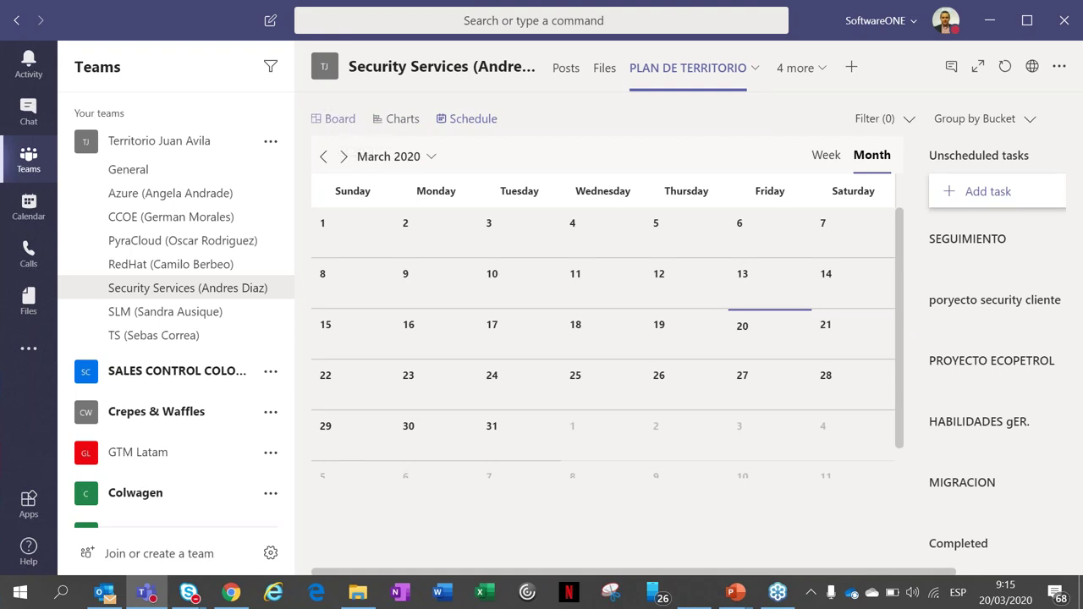
# Reset the completed ENVIAR ASISTENTES task to Not started and view the Schedule calendar
pyautogui.click(341, 120)
pyautogui.click(395, 269)
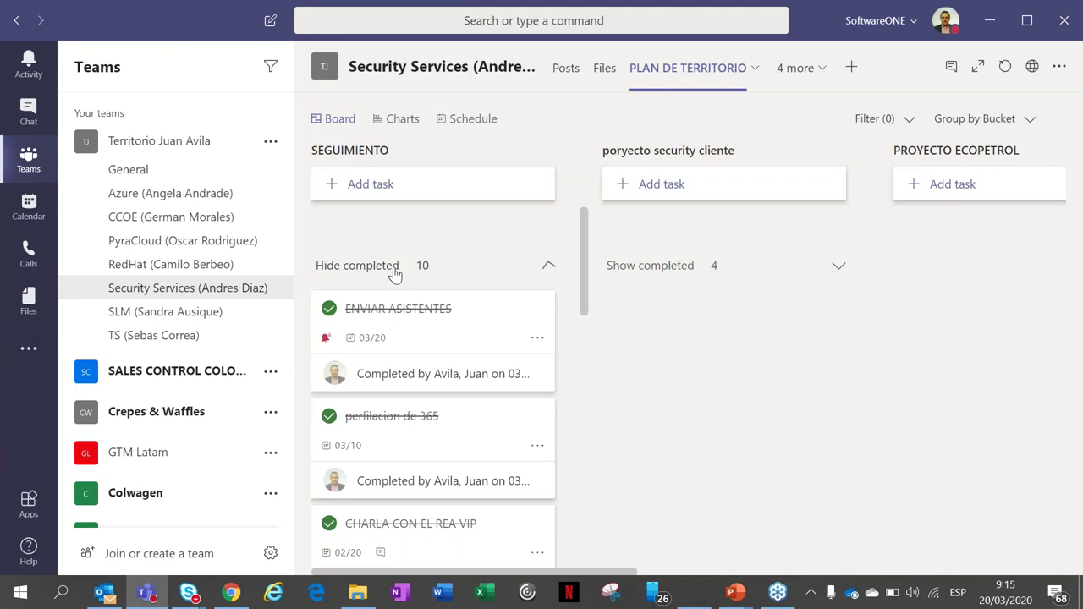
pyautogui.click(447, 331)
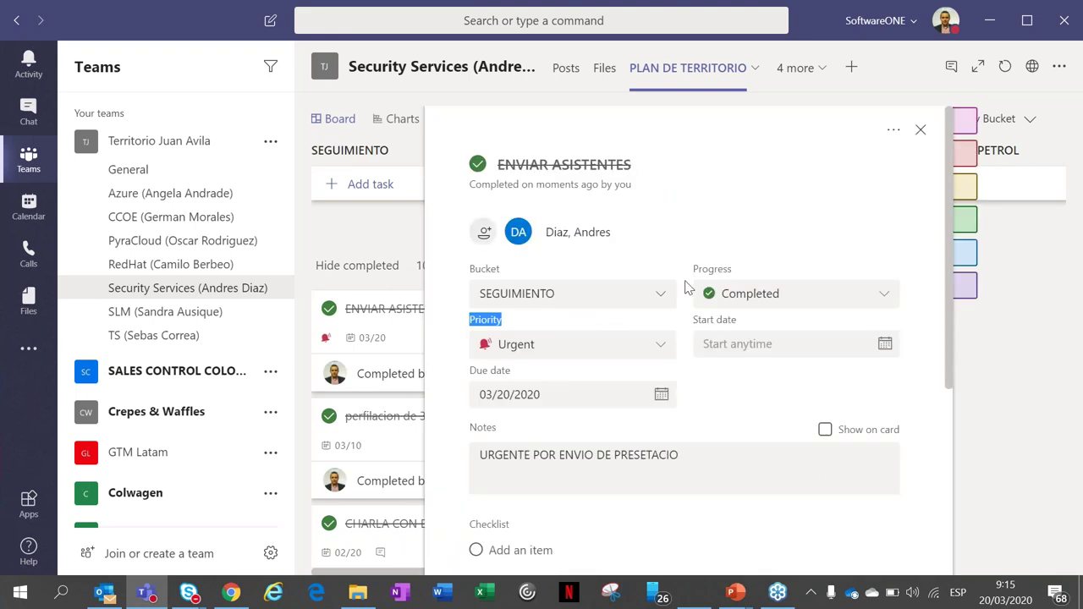
pyautogui.click(798, 292)
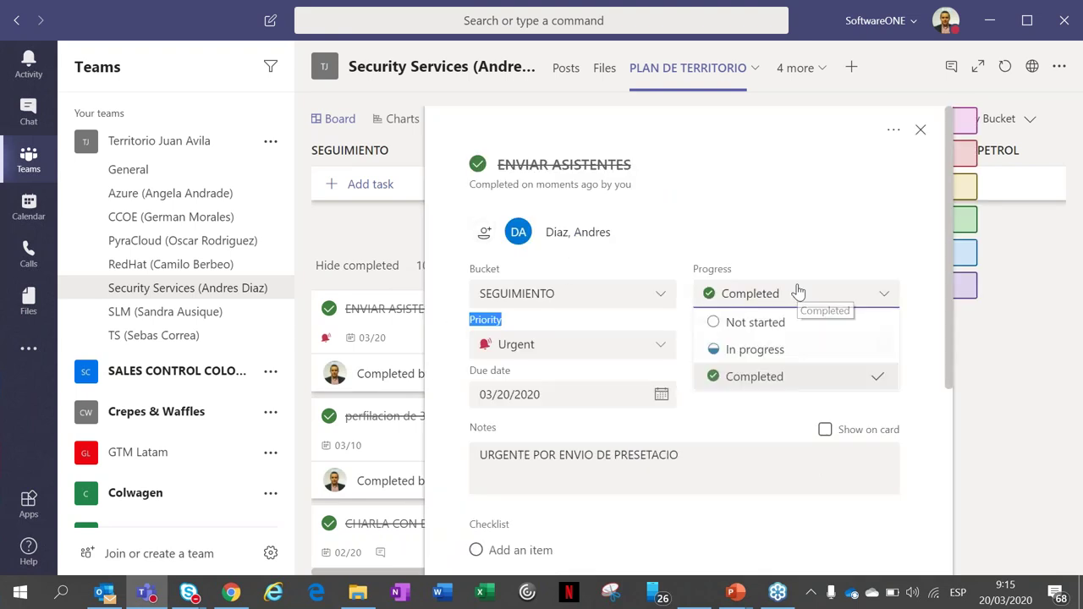
pyautogui.click(749, 323)
pyautogui.click(920, 130)
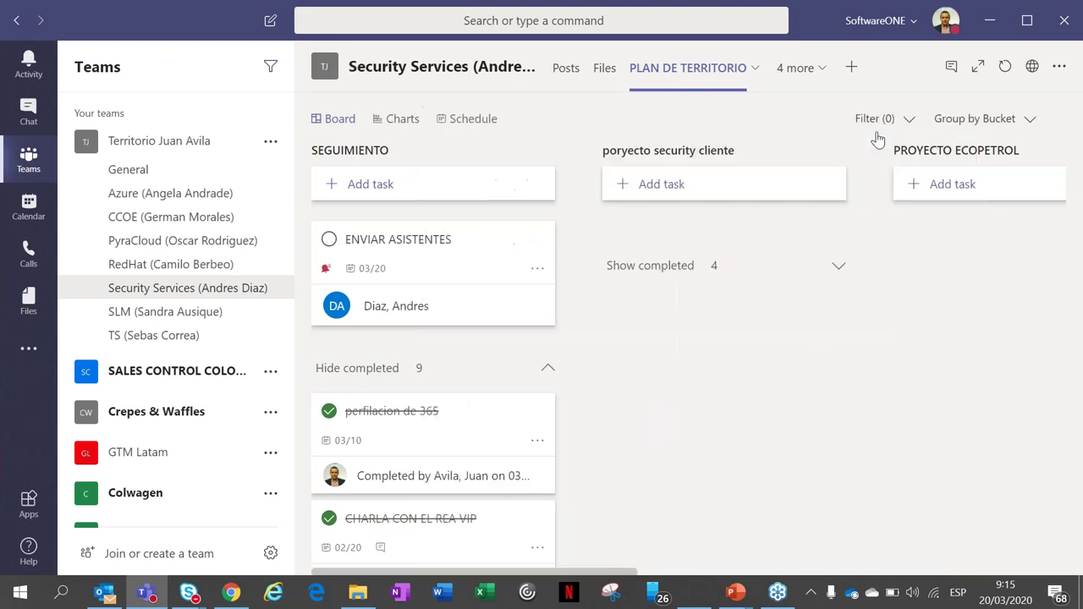
pyautogui.click(489, 119)
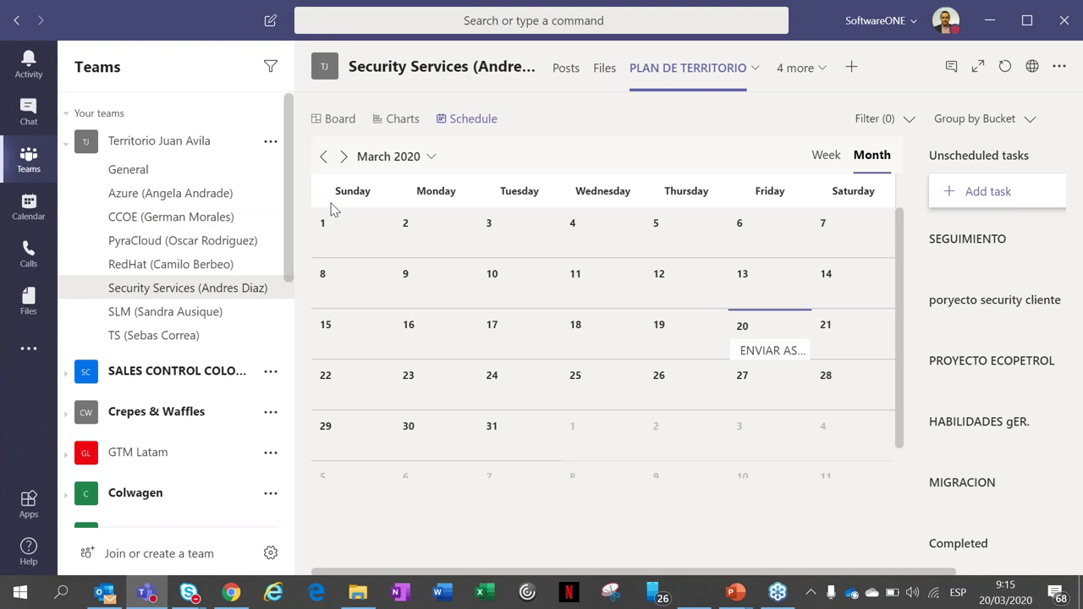
# Open the channel's notebook tab with the 'Estrategia view + intergrupo' page, then launch OneNote
pyautogui.click(800, 71)
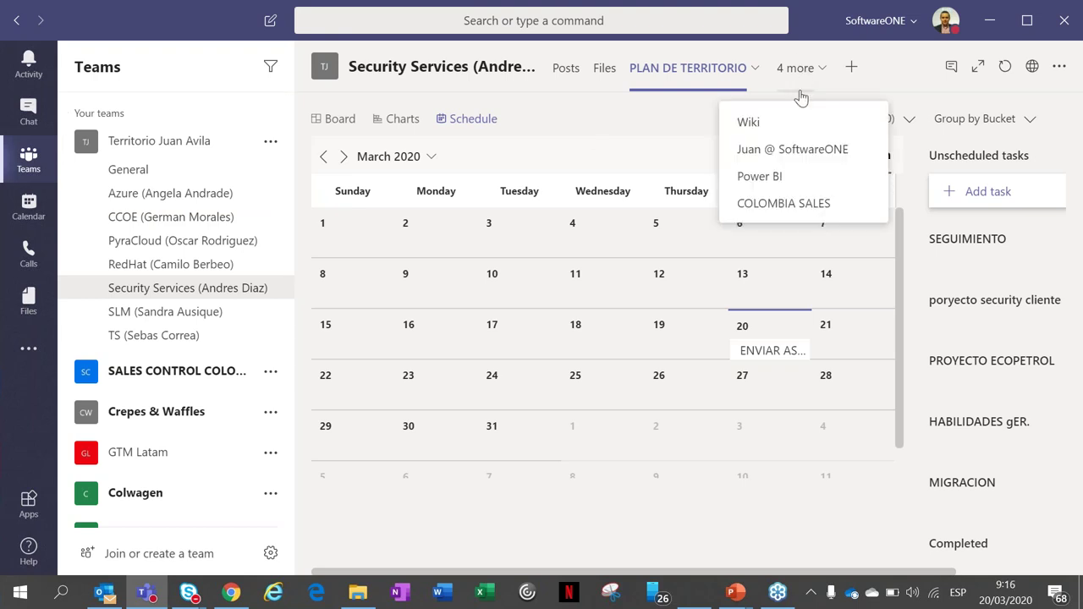
pyautogui.click(798, 153)
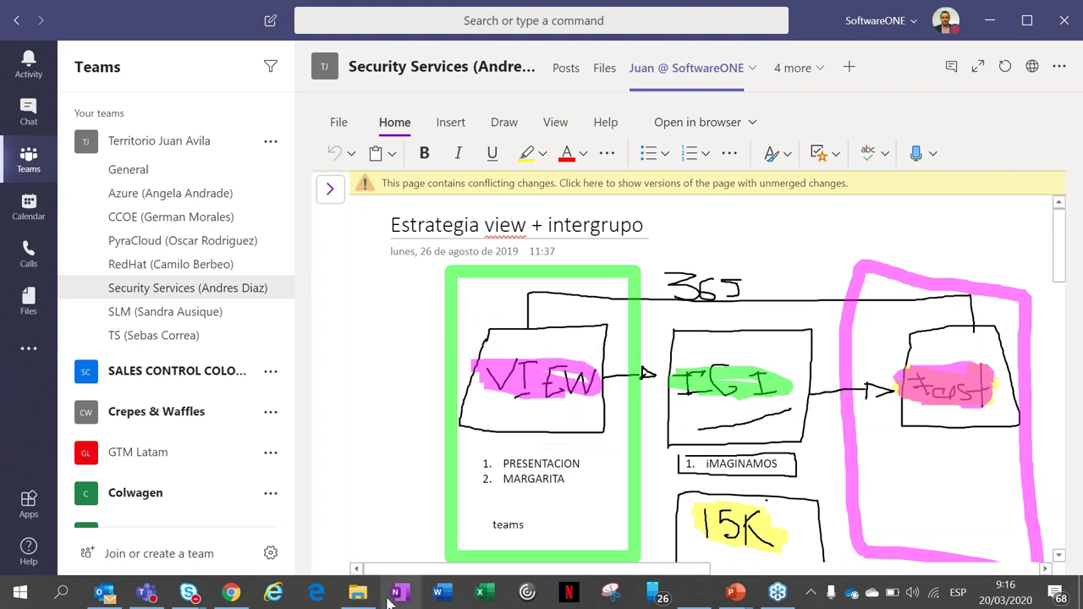
pyautogui.click(393, 598)
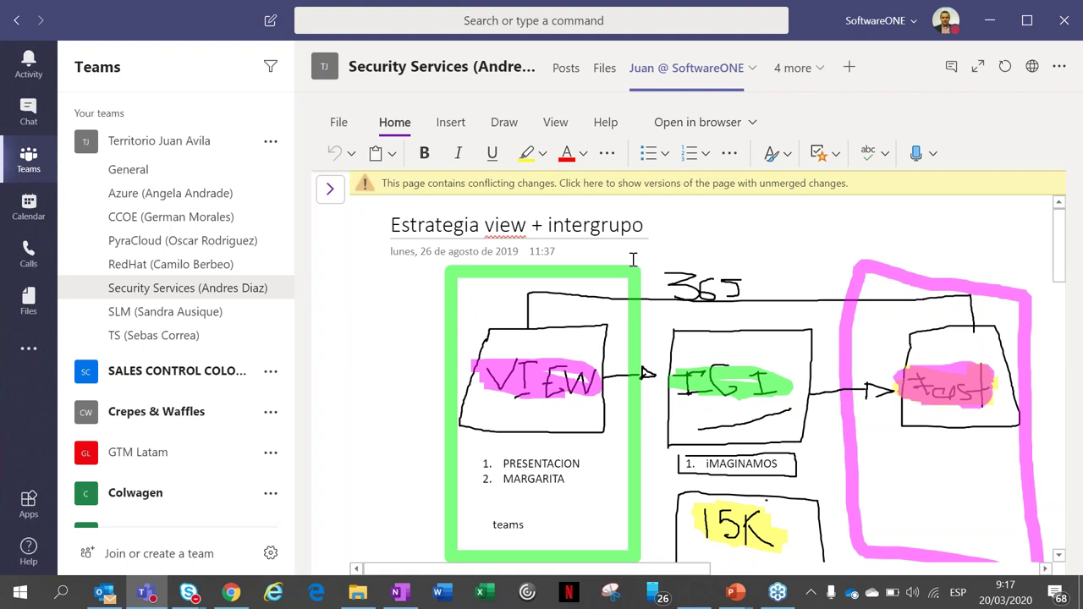
# Open the channel's unavailable Power BI tab, check its web sign-in page, then return to Teams
pyautogui.click(819, 67)
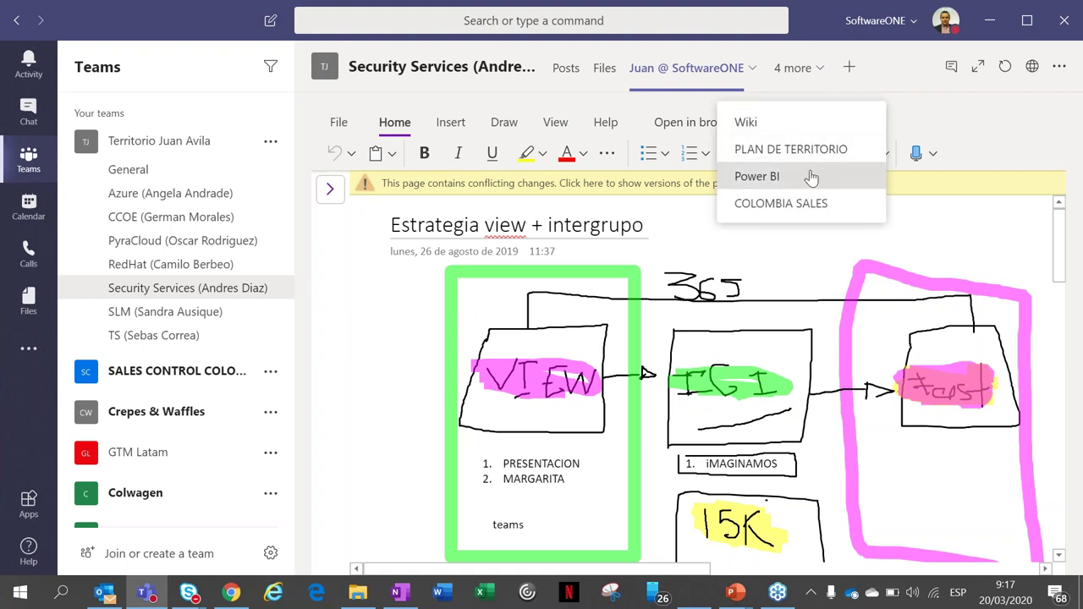
pyautogui.click(812, 177)
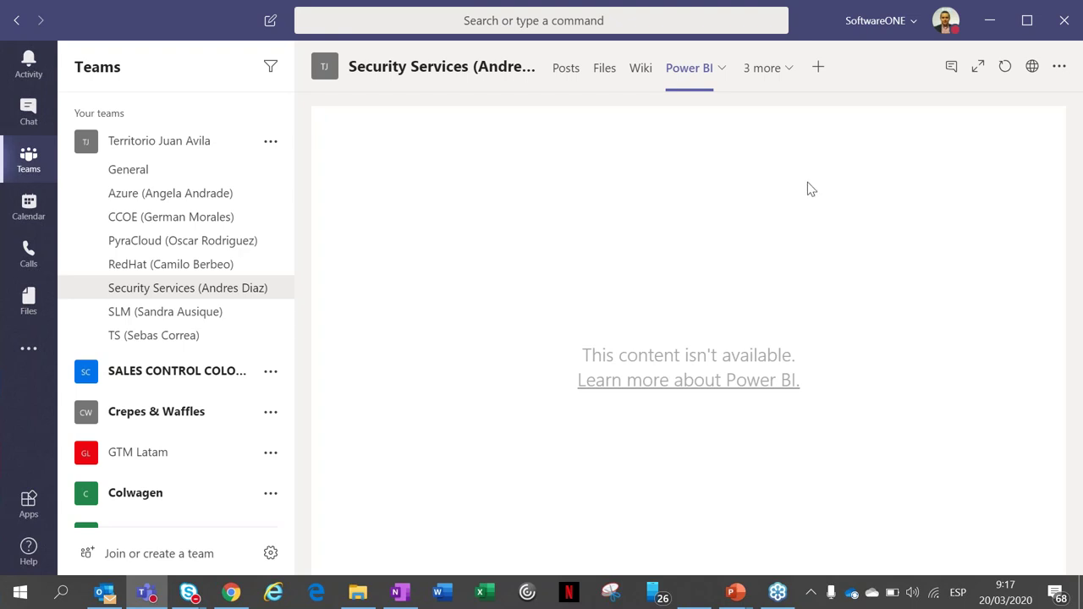
pyautogui.click(686, 380)
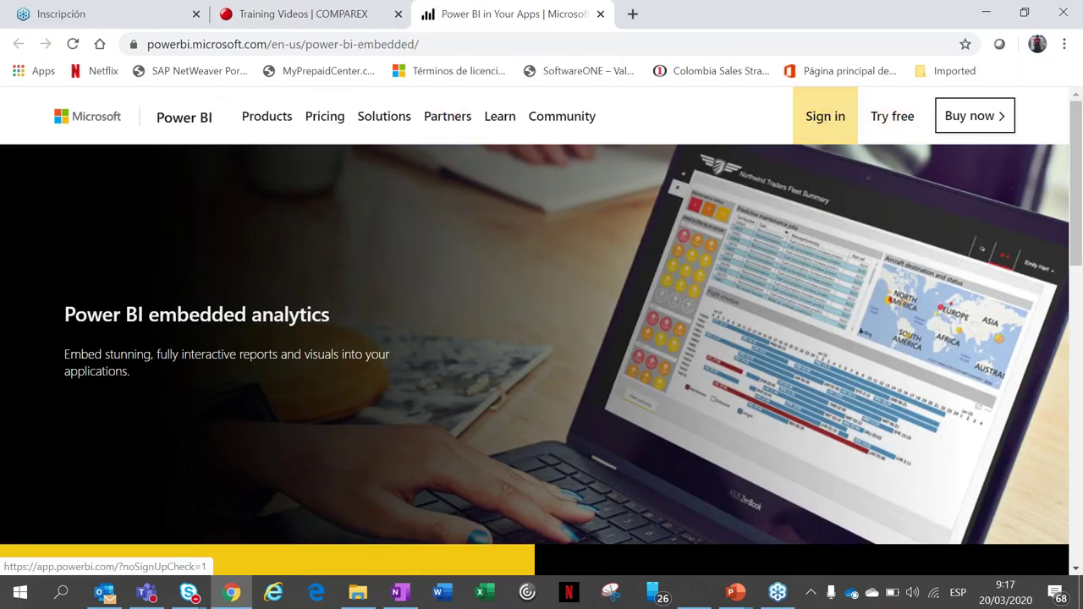
pyautogui.click(826, 116)
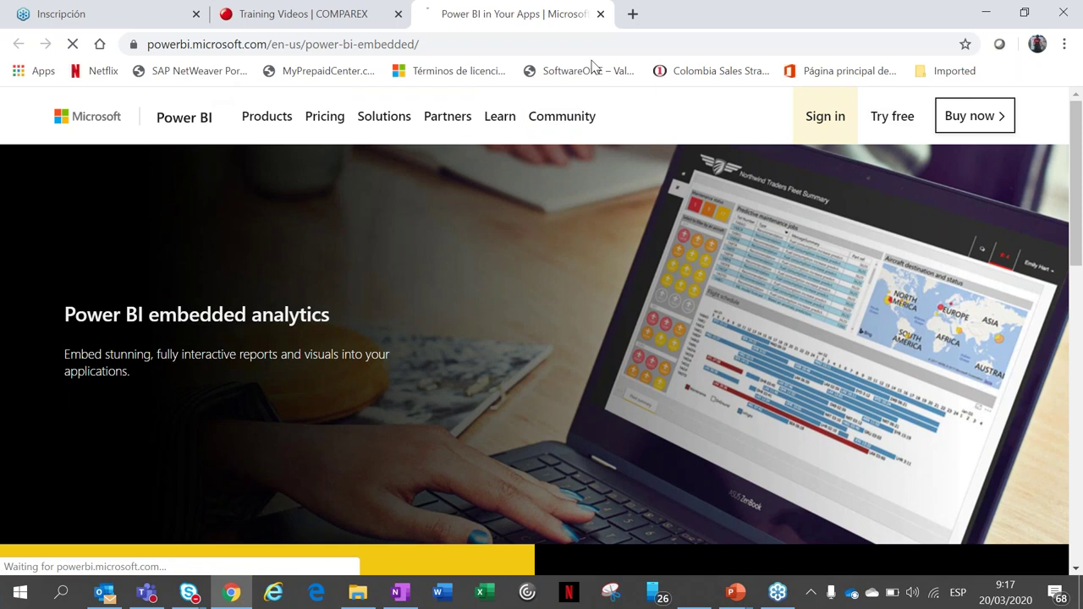
pyautogui.hotkey('alt', 'Tab')
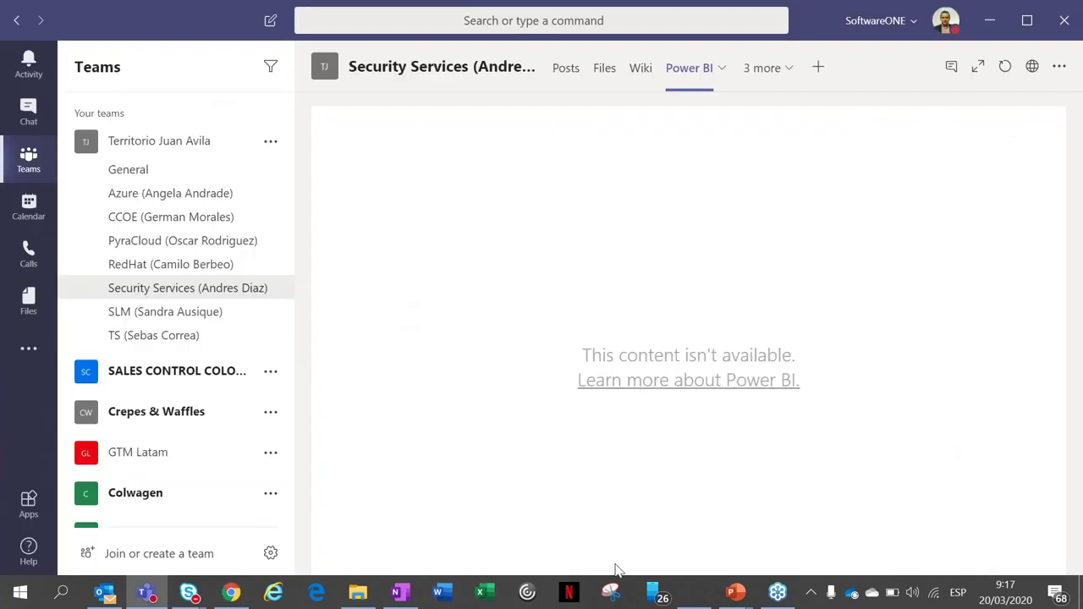
# Remove the unavailable Power BI tab, start a new tab, and switch to the Power BI report
pyautogui.click(722, 72)
pyautogui.click(684, 184)
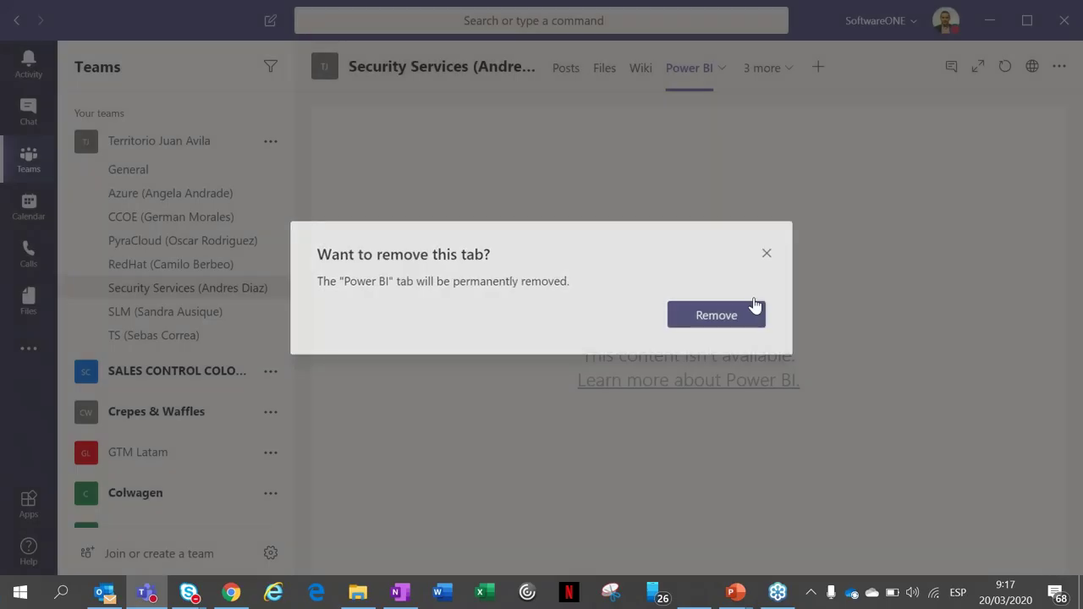
pyautogui.click(752, 310)
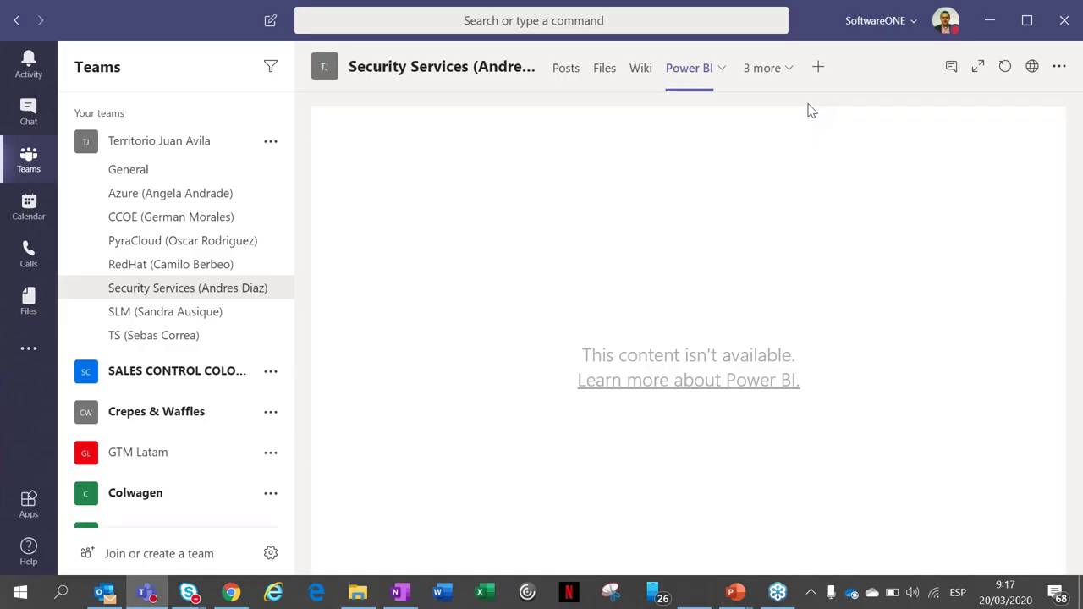
pyautogui.click(818, 67)
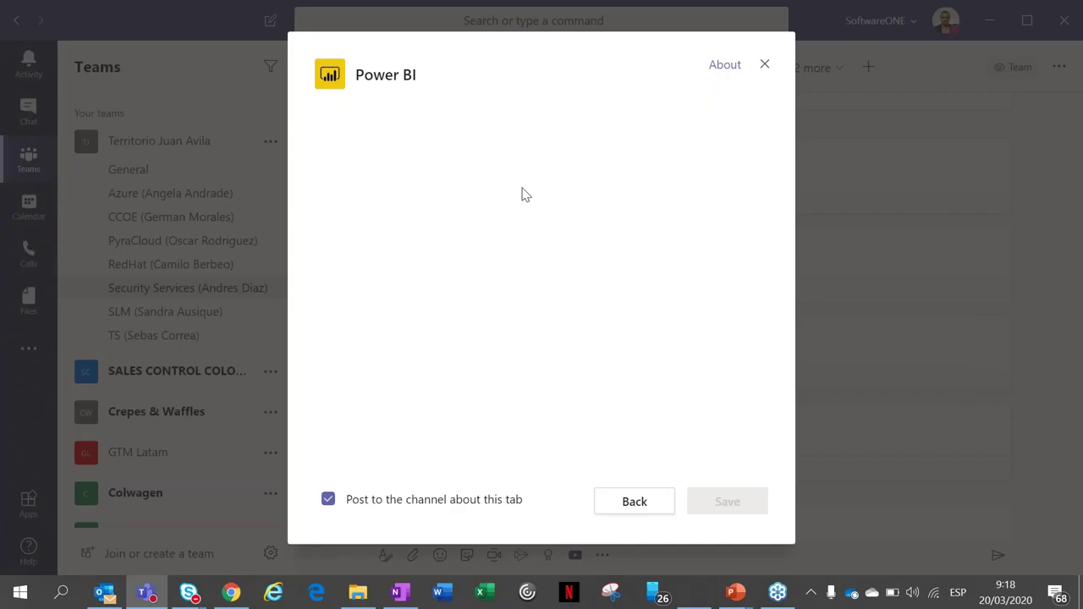
pyautogui.hotkey('alt', 'Tab')
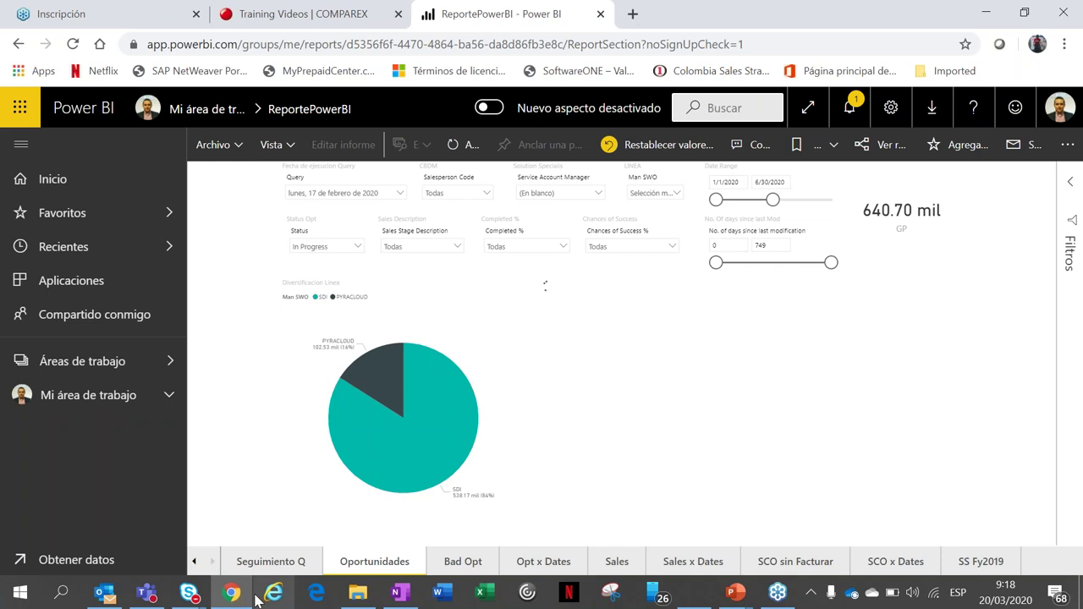
# Check the Query date filter and the report's Bad Opt page, then go back to Teams
pyautogui.click(401, 194)
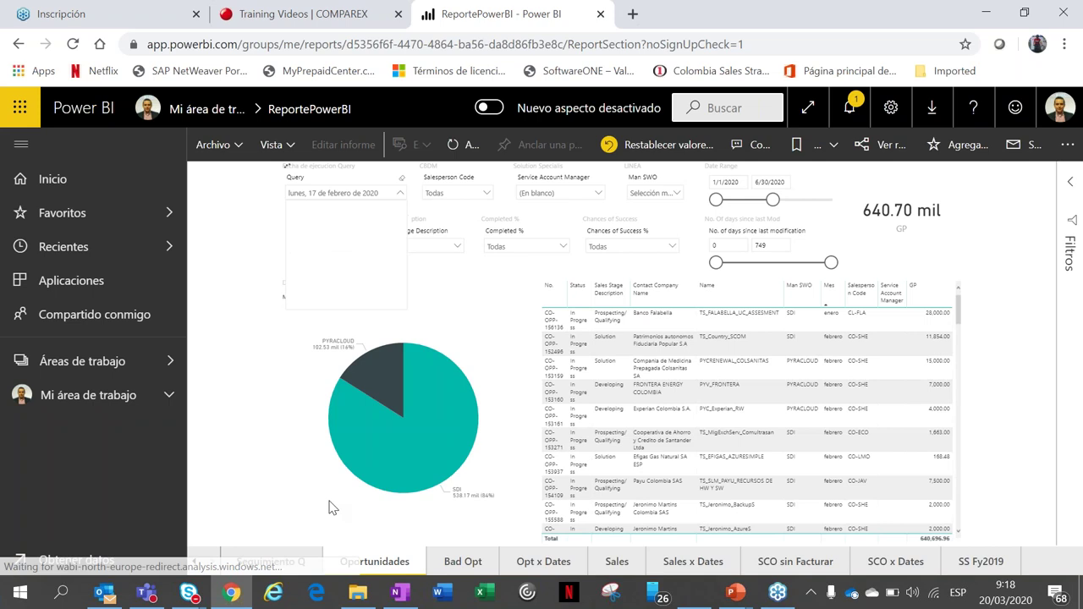
pyautogui.click(463, 562)
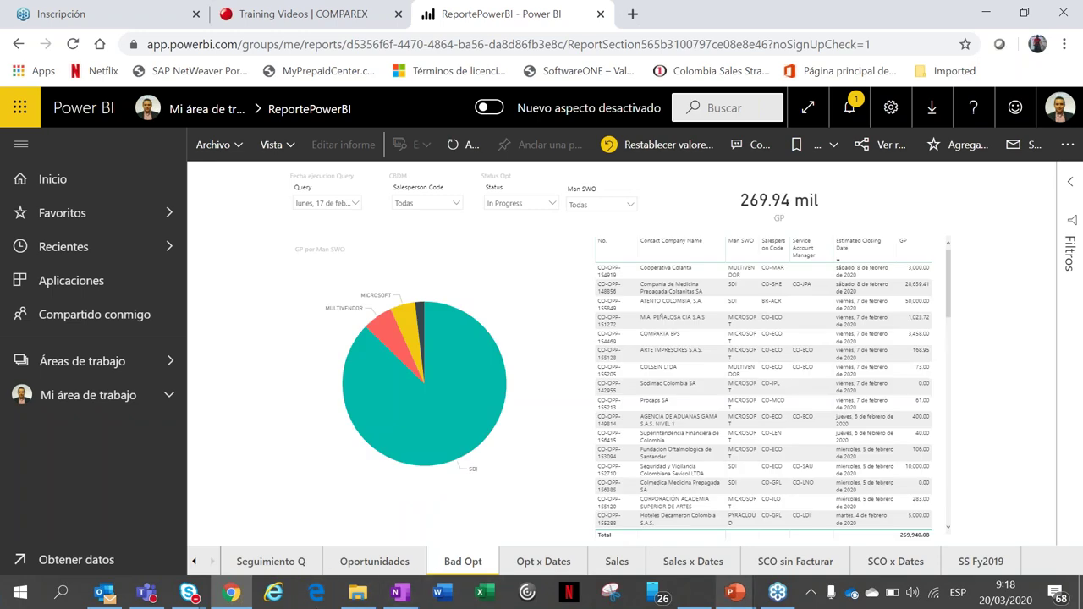
pyautogui.click(528, 593)
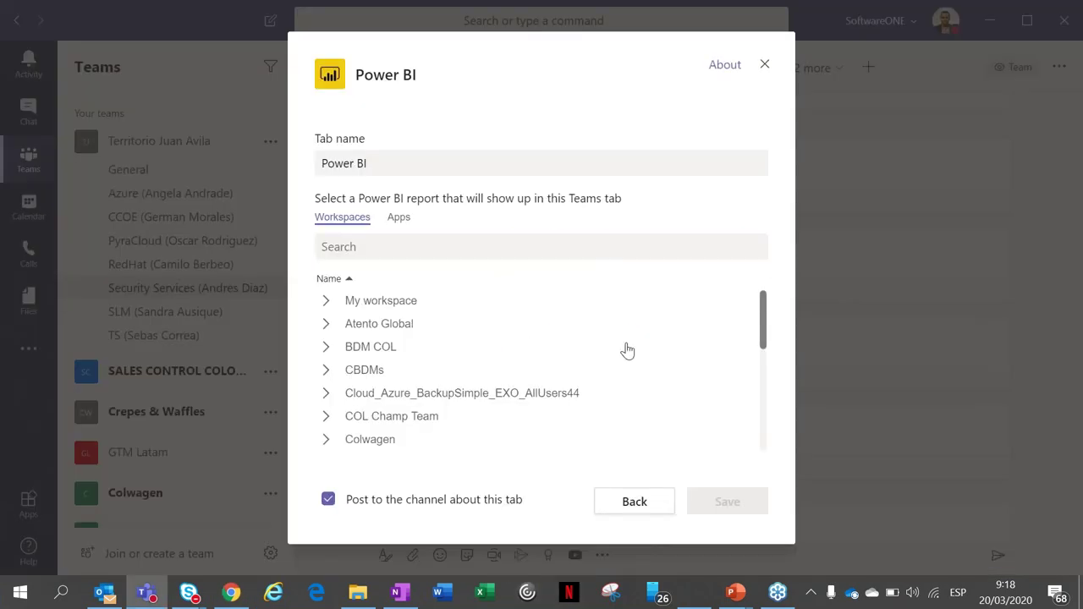
# Pick the ja q2 Power BI report from My workspace and save it as the 'ja q2' tab
pyautogui.click(326, 301)
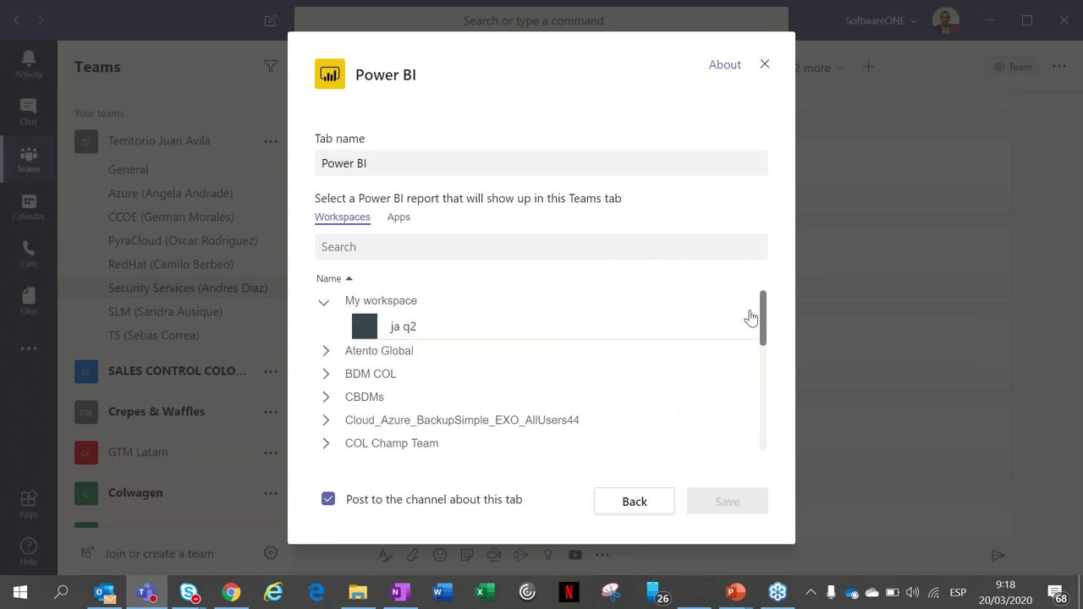
pyautogui.moveTo(764, 316)
pyautogui.mouseDown()
pyautogui.moveTo(774, 412)
pyautogui.moveTo(776, 316)
pyautogui.mouseUp()
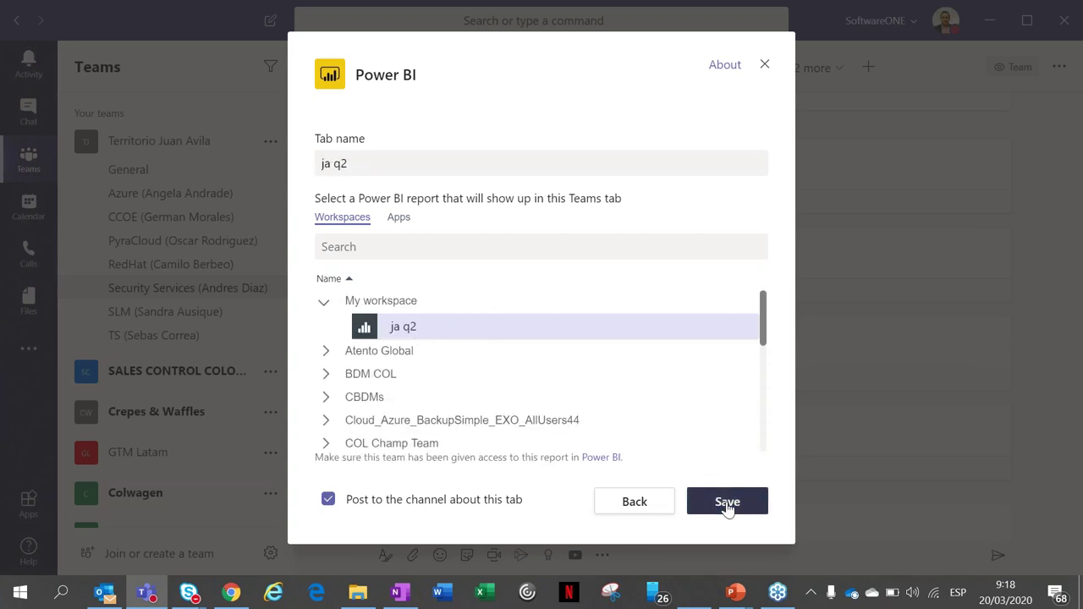
pyautogui.click(727, 503)
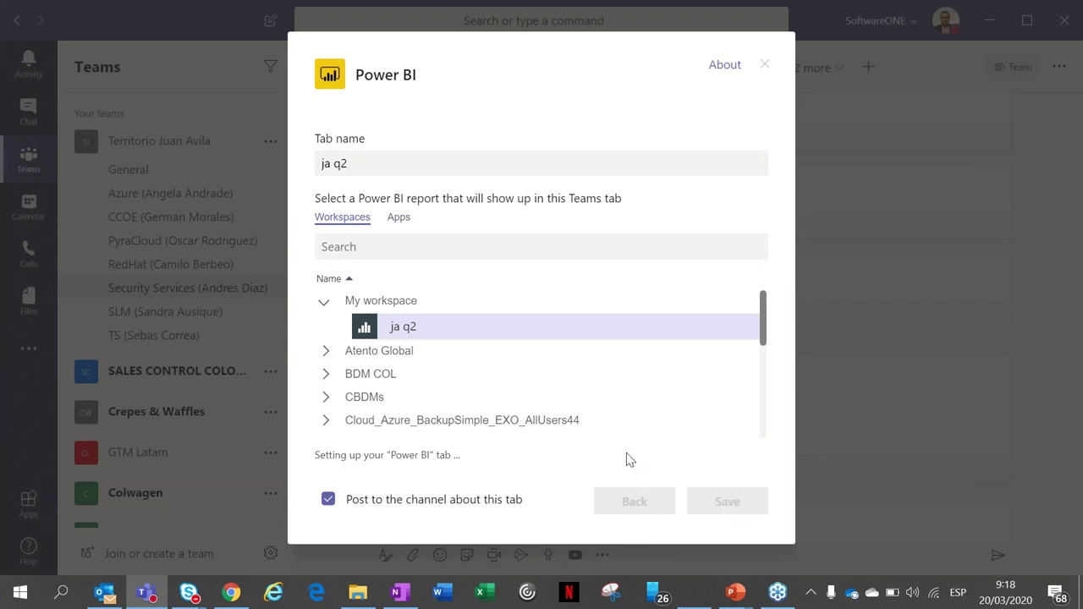
pyautogui.click(351, 378)
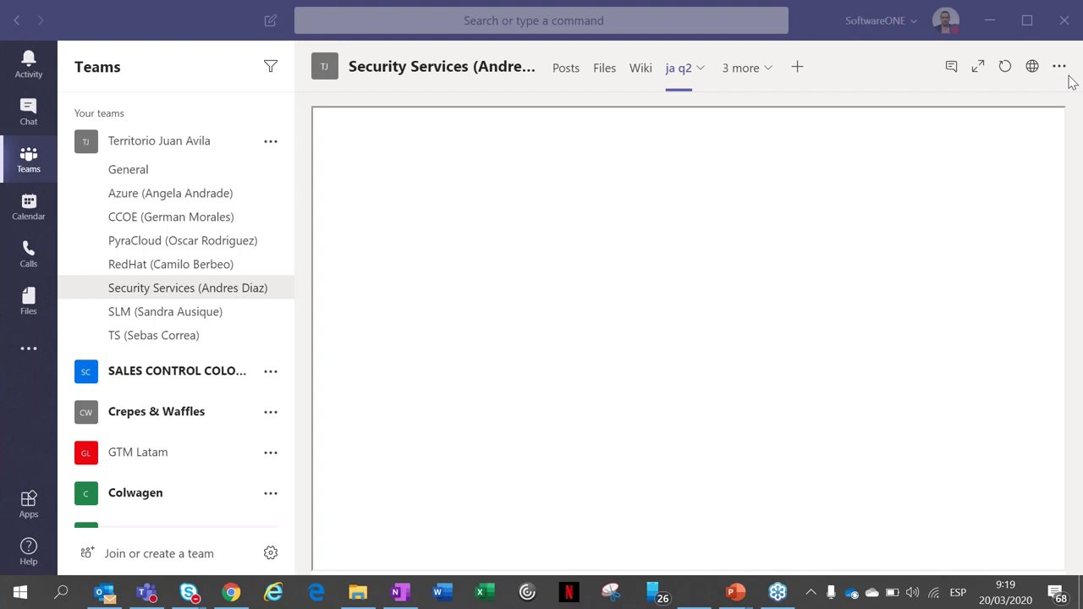
# Open the channel's hidden COLOMBIA SALES Yammer tab to view the group's feed
pyautogui.click(819, 241)
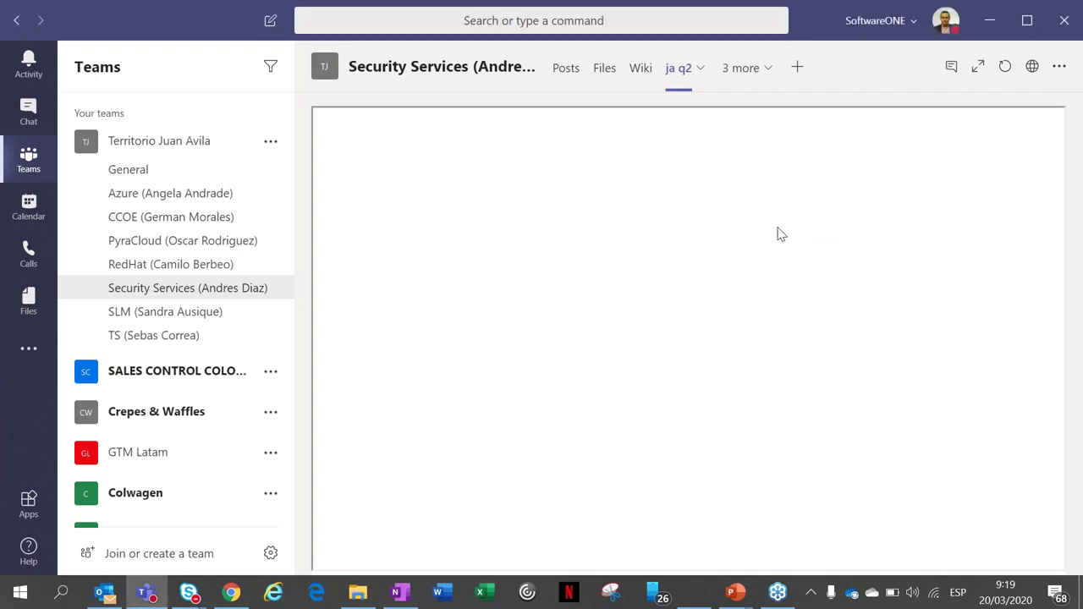
pyautogui.click(726, 73)
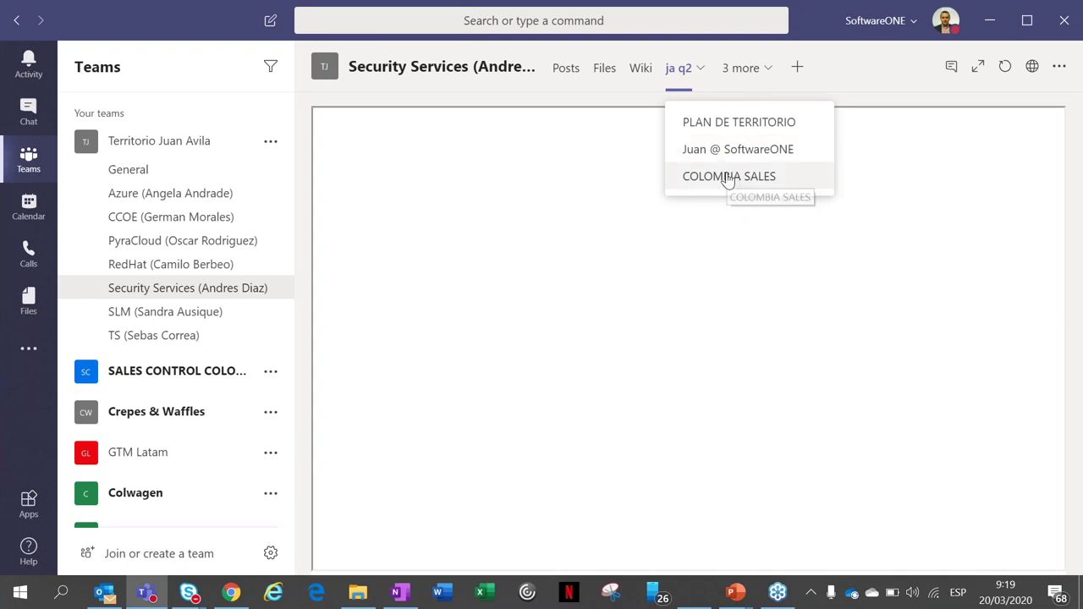
pyautogui.click(726, 178)
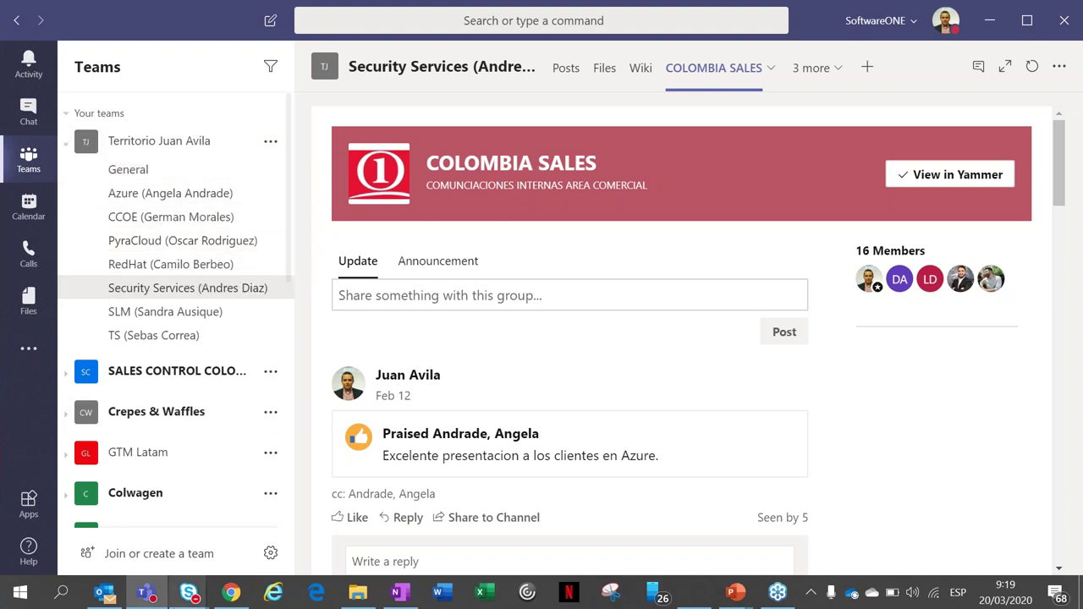
# Start a new private team built from scratch
pyautogui.click(169, 559)
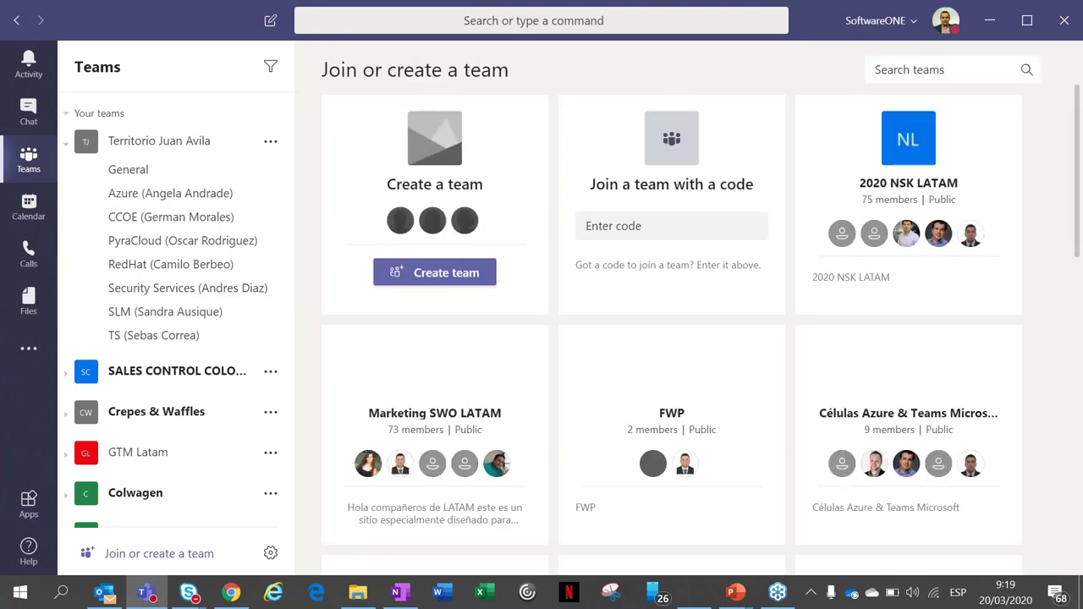
pyautogui.click(454, 273)
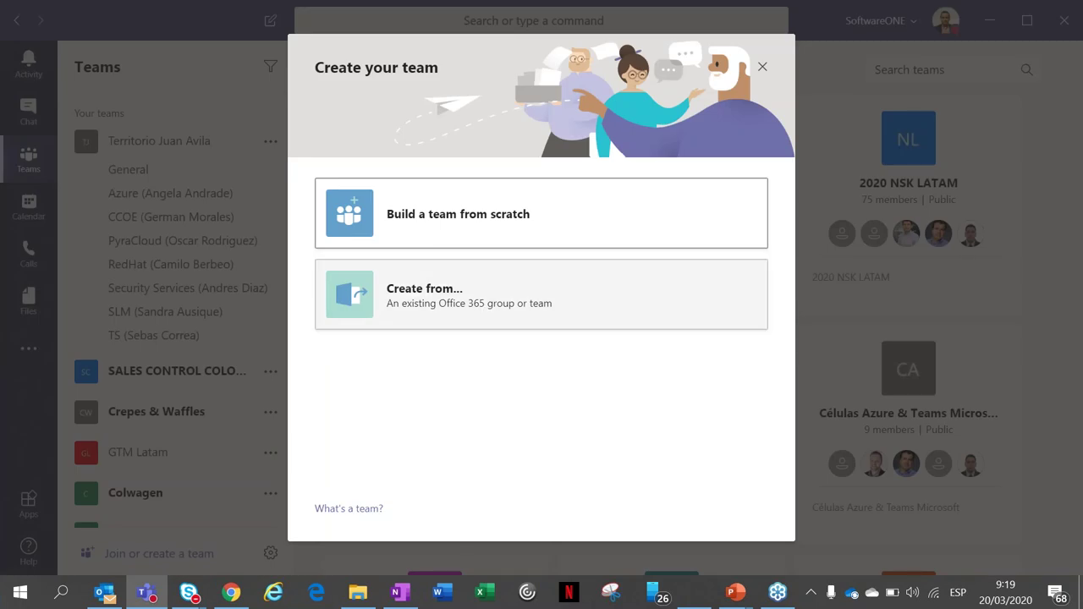
pyautogui.click(483, 224)
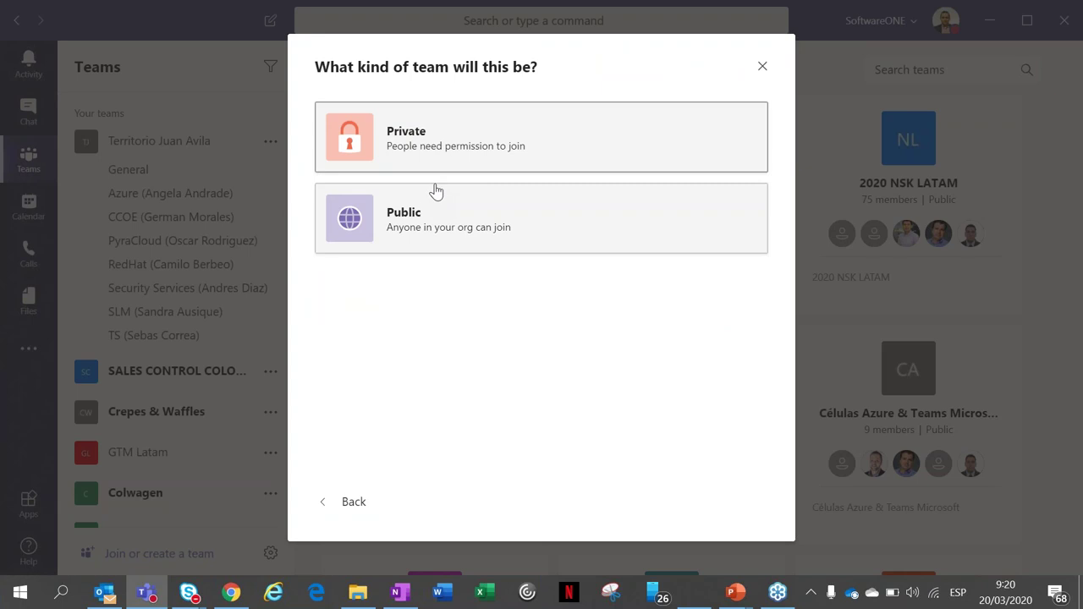
pyautogui.click(435, 156)
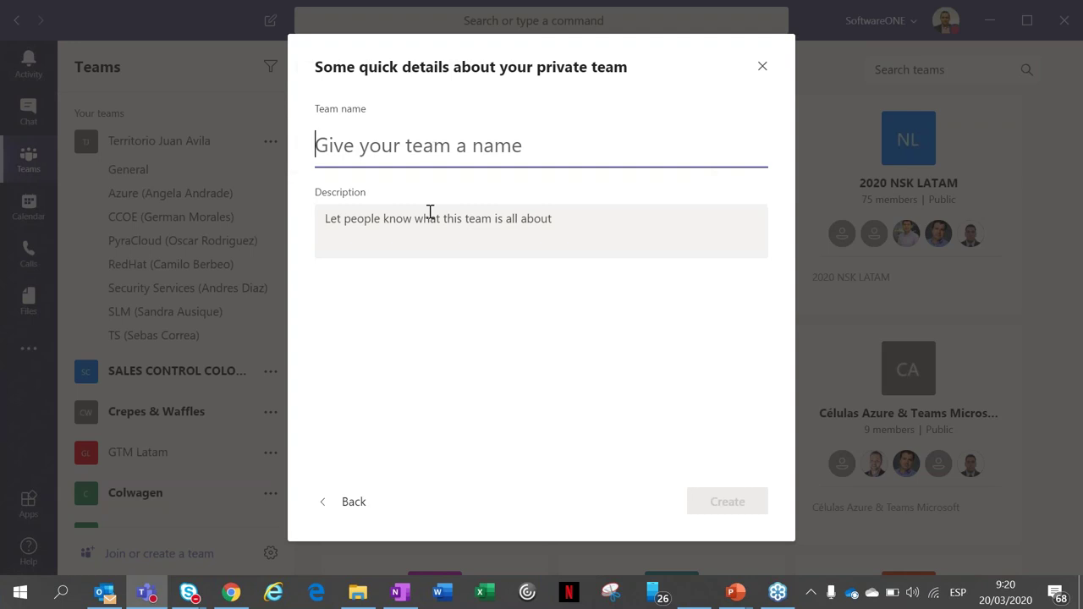
# Name the team WEBINAR, describe it as 'CLIENTES PRODUVTIVIDAD', and create it
pyautogui.write('WEB')
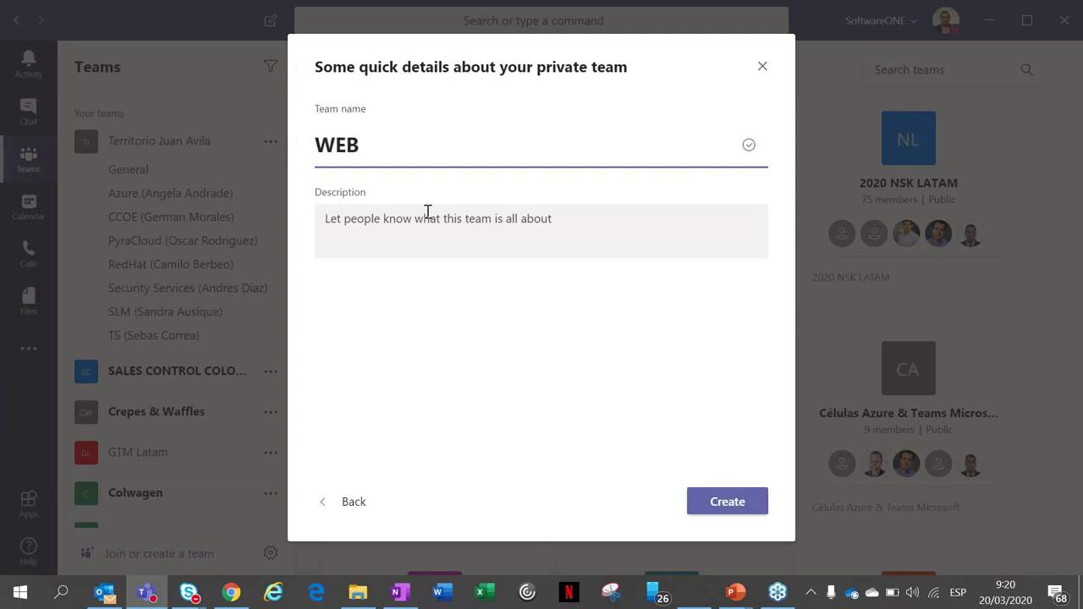
pyautogui.write('INAR')
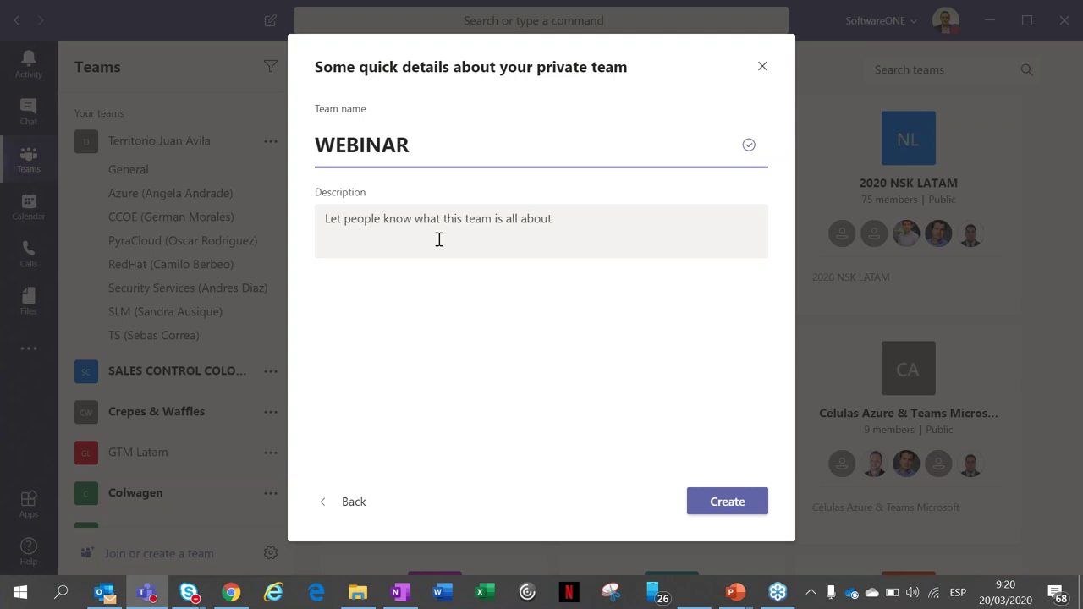
pyautogui.click(439, 235)
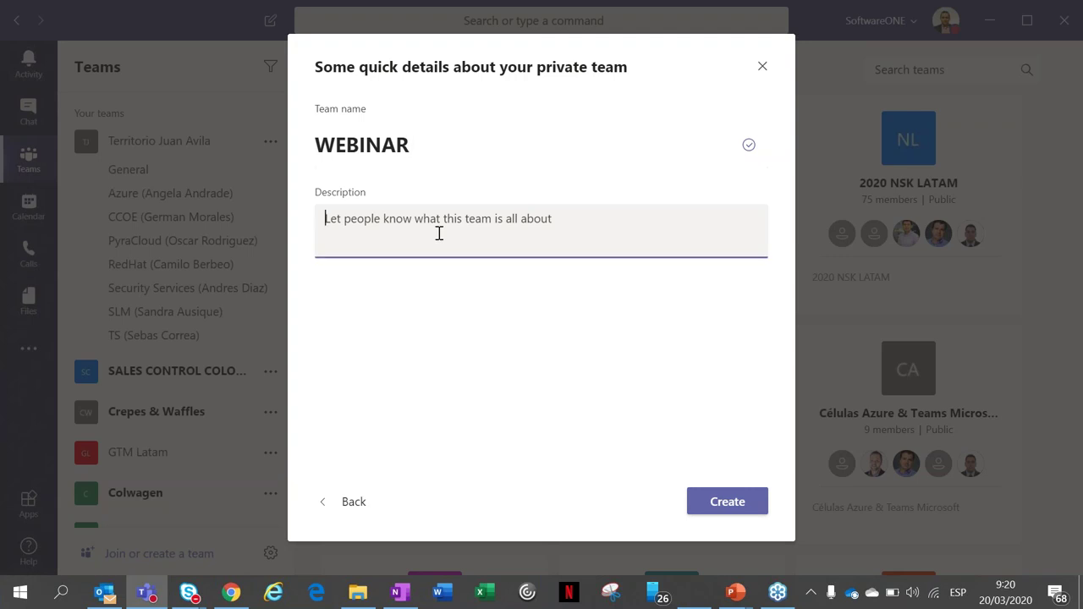
pyautogui.write('CLIENTES PRO')
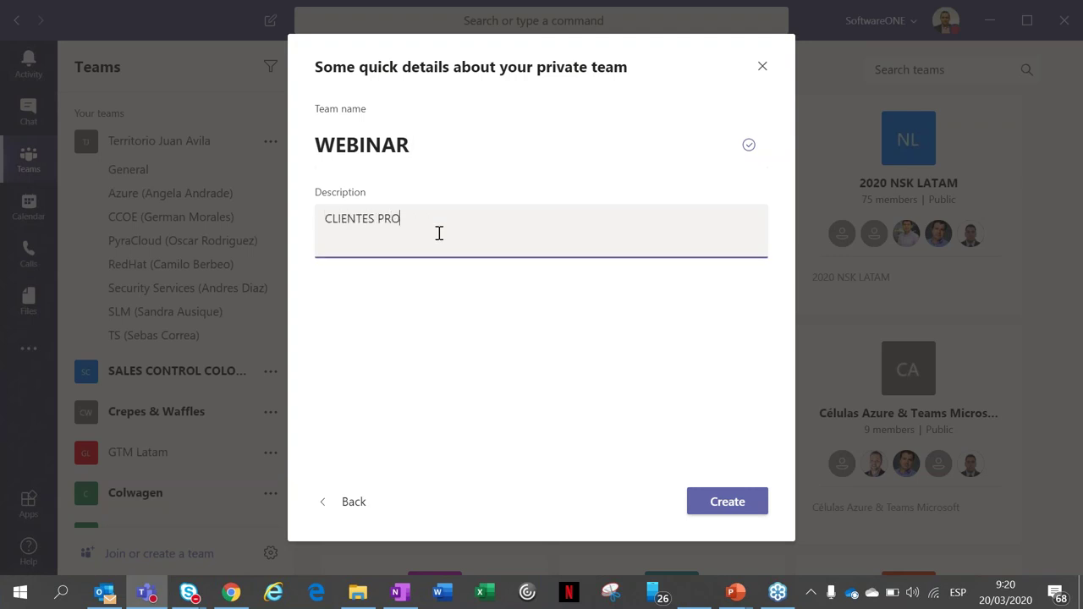
pyautogui.write('DUC')
pyautogui.press('BackSpace')
pyautogui.press('BackSpace')
pyautogui.write('UVTIVIDAD')
pyautogui.click(708, 508)
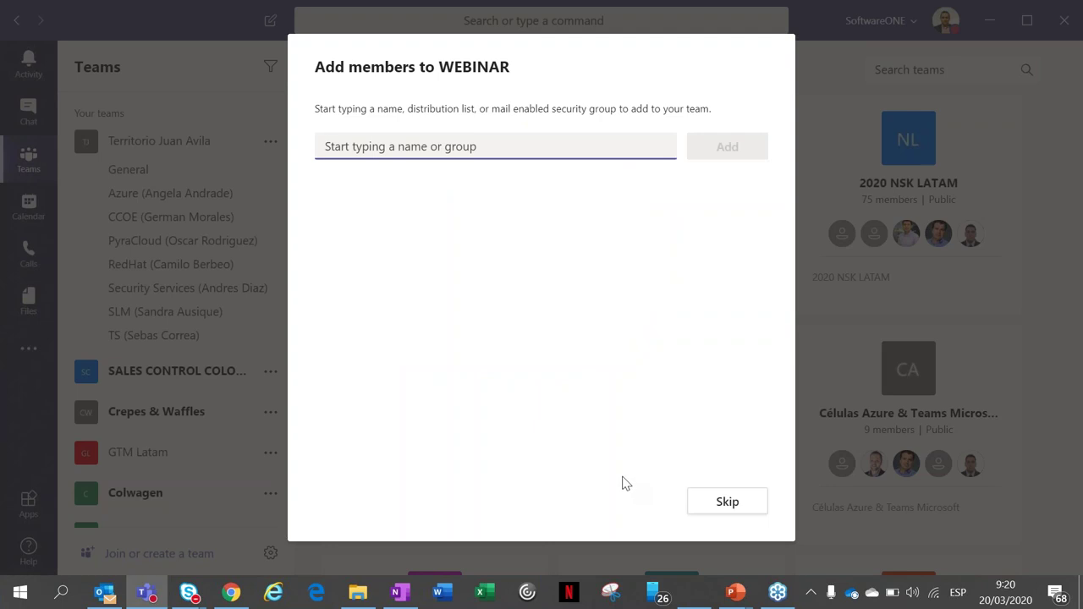
# Add three colleagues to WEBINAR as members, check their role options, then close the dialog
pyautogui.write('VAS')
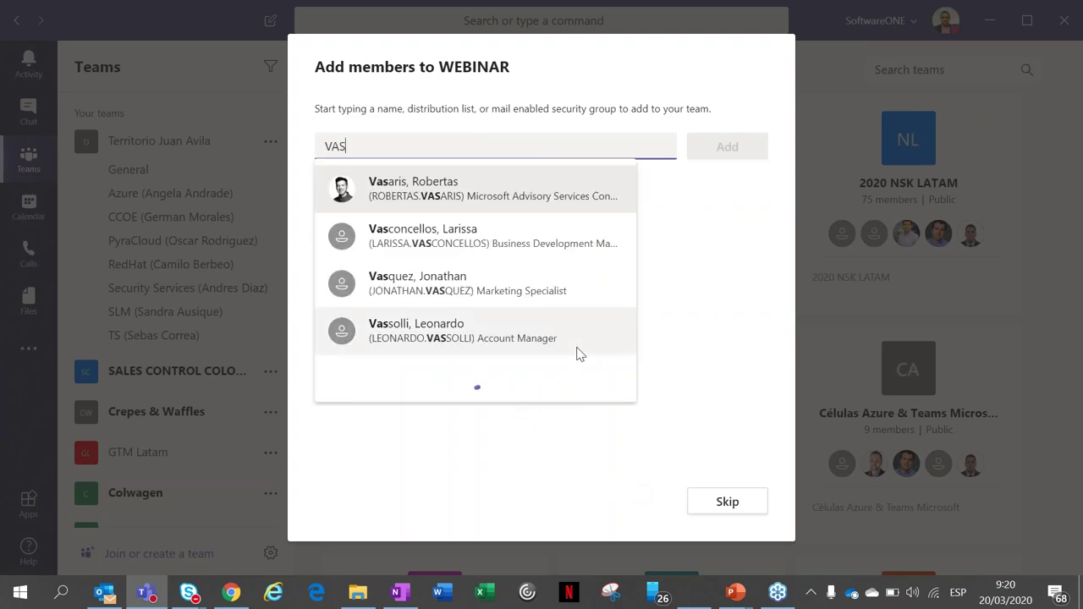
pyautogui.click(561, 288)
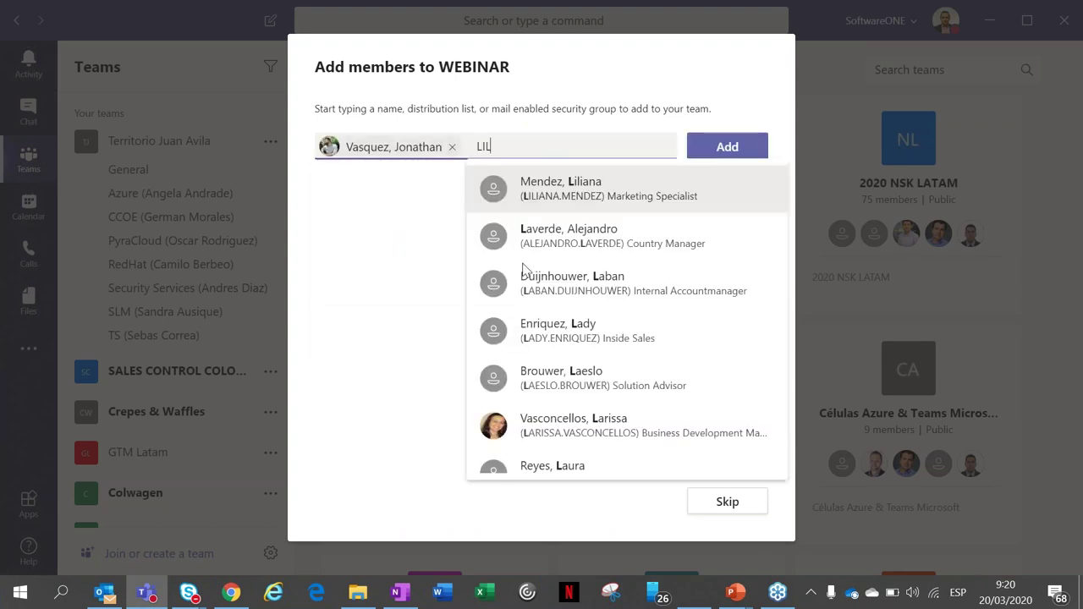
pyautogui.click(542, 200)
pyautogui.write('DIAZ')
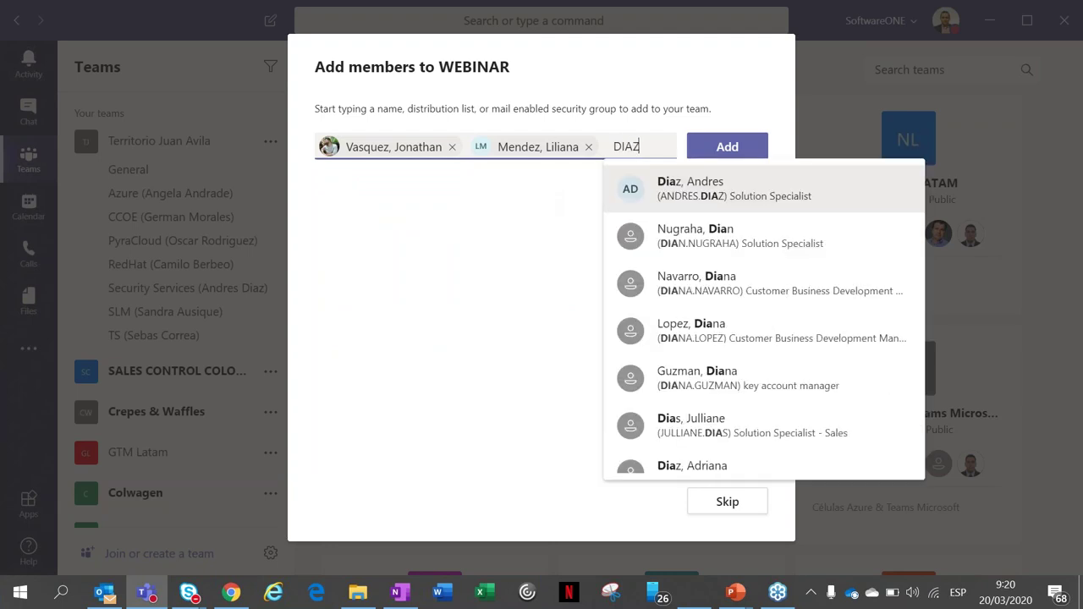
pyautogui.click(695, 182)
pyautogui.click(721, 175)
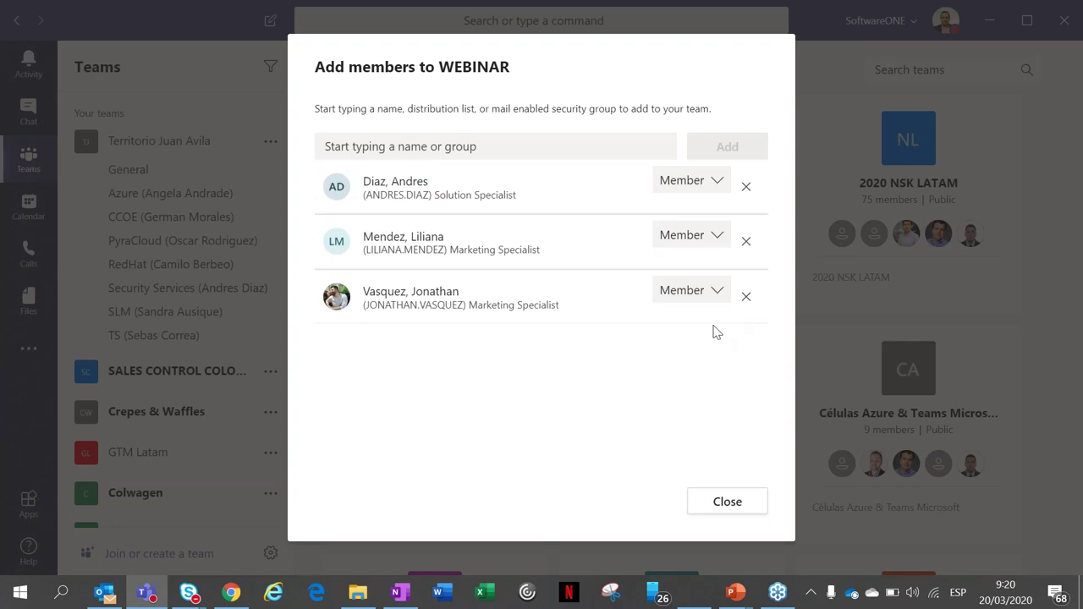
pyautogui.click(715, 188)
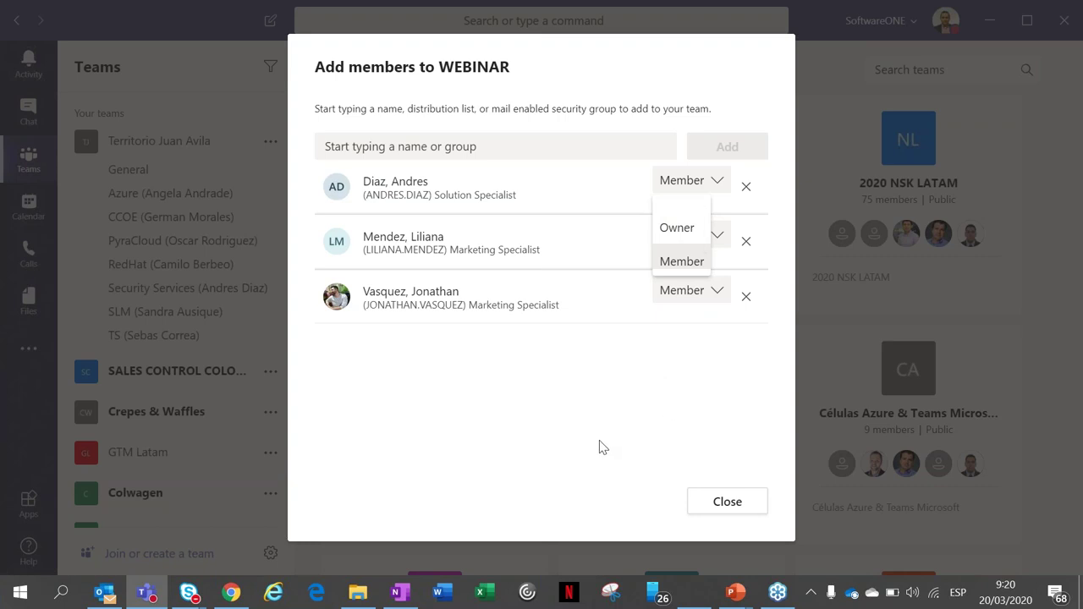
pyautogui.press('Escape')
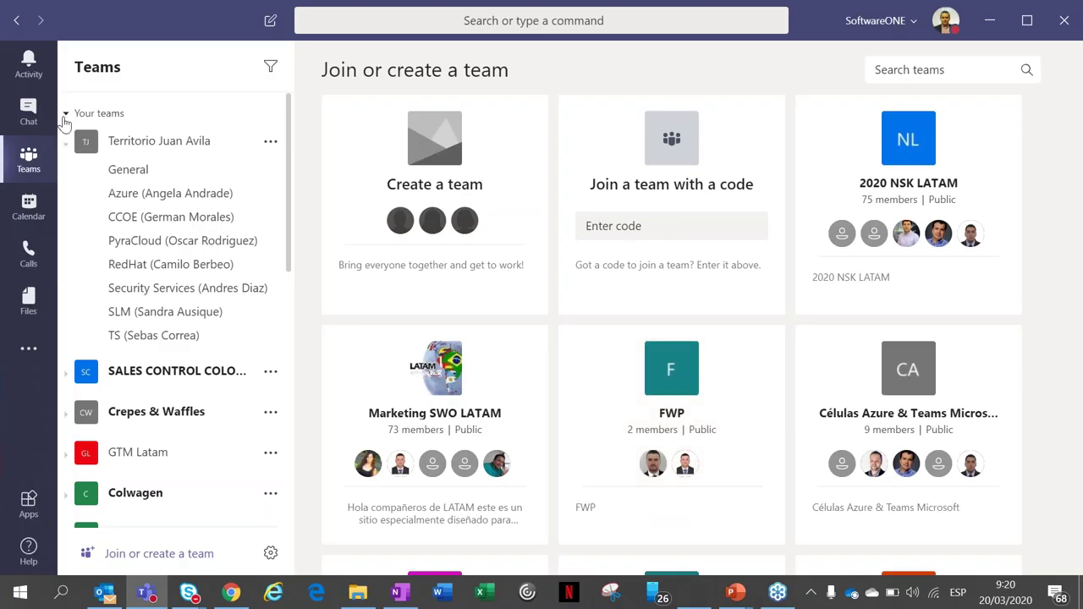
# Collapse the channel lists of the other teams in the sidebar, including COL Champ Team and Global Sales Community
pyautogui.click(67, 117)
pyautogui.click(67, 117)
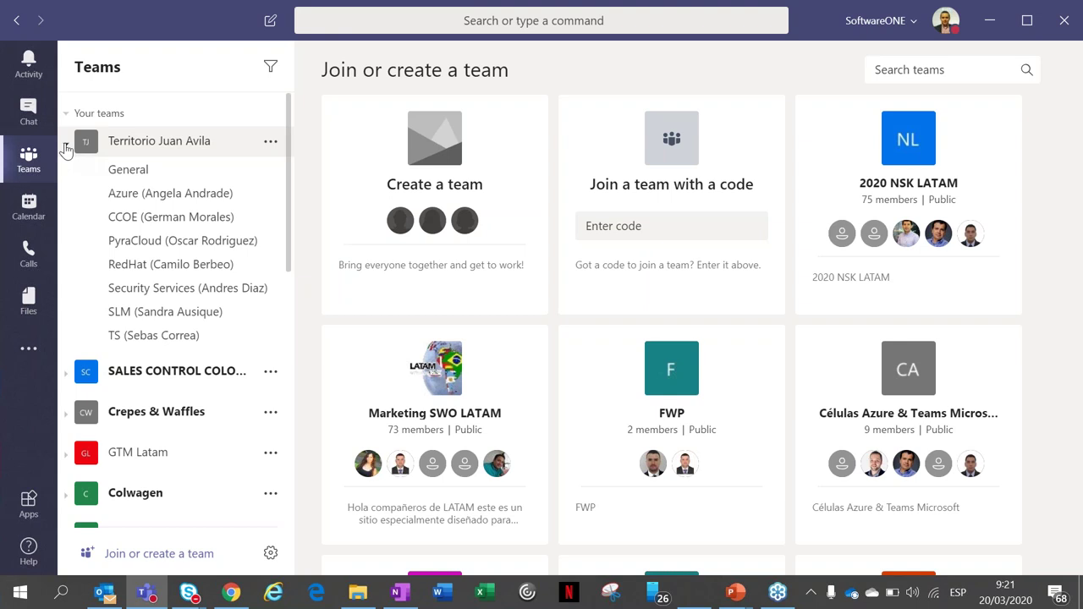
pyautogui.click(66, 149)
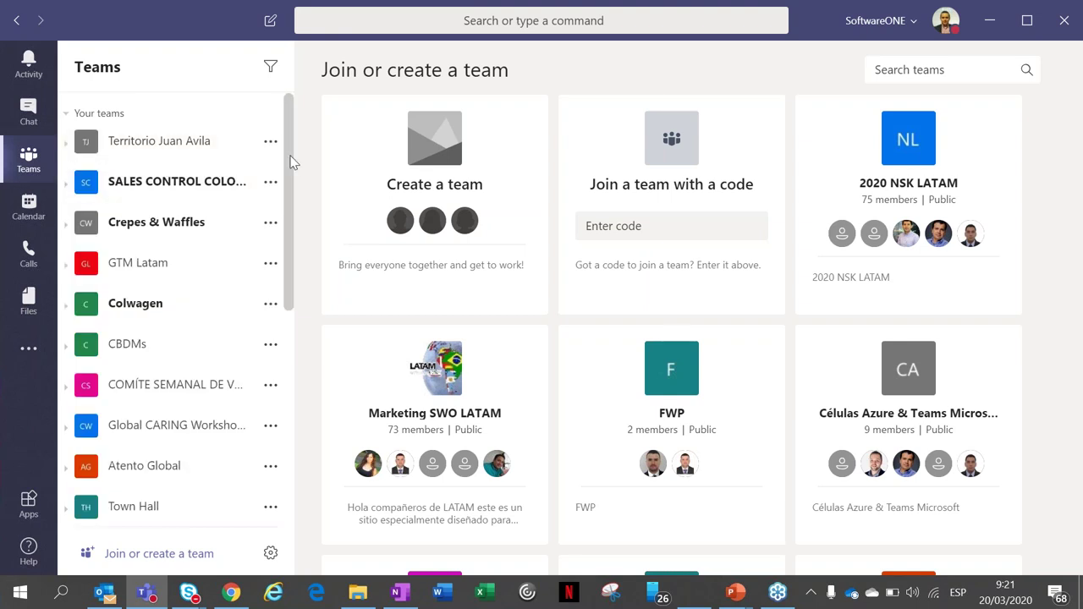
pyautogui.scroll(-1, 290, 177)
pyautogui.moveTo(290, 177); pyautogui.dragTo(287, 288)
pyautogui.click(65, 347)
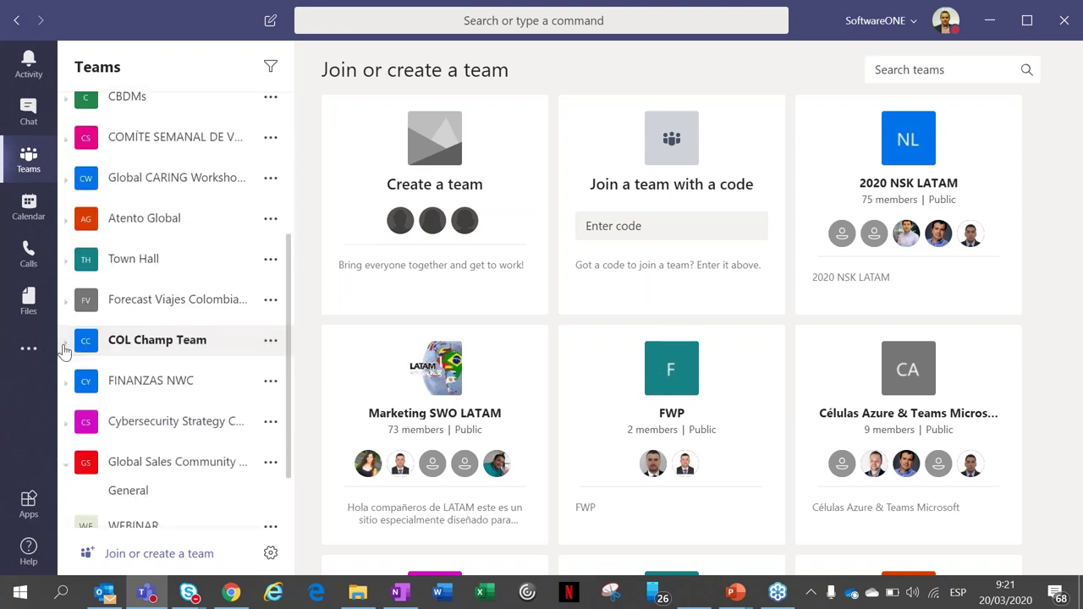
pyautogui.click(68, 465)
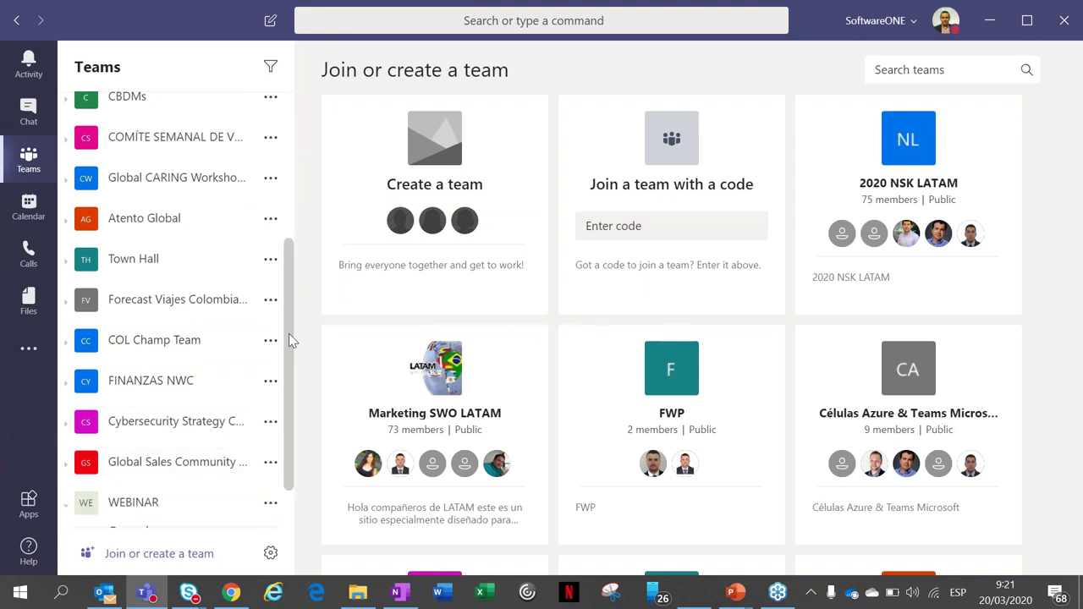
pyautogui.scroll(-1, 157, 442)
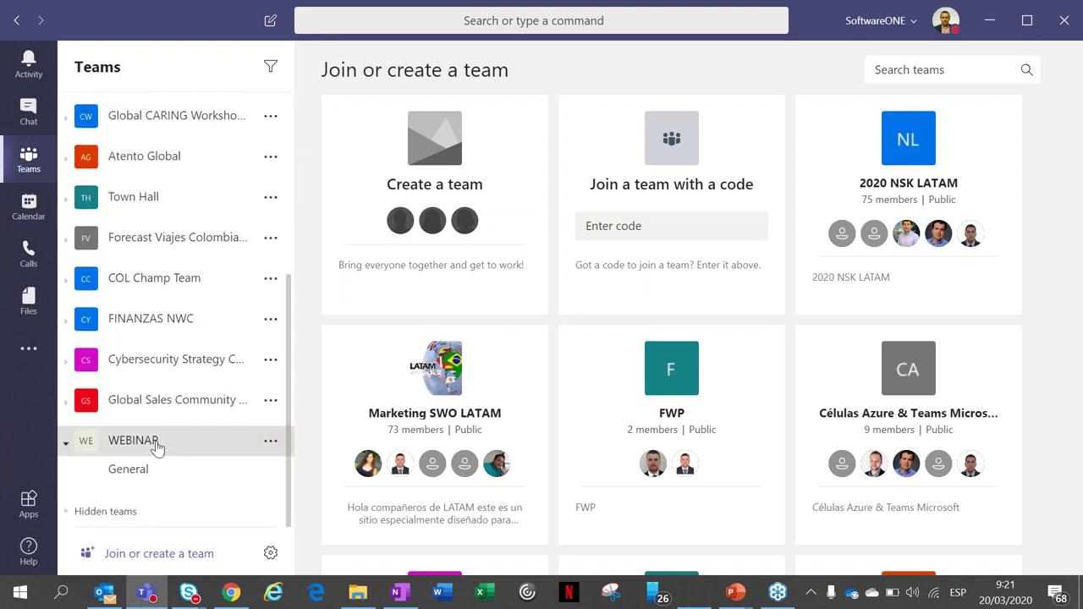
# Open WEBINAR's General channel, start a new post, and decline the incoming call
pyautogui.click(157, 442)
pyautogui.click(158, 463)
pyautogui.click(201, 474)
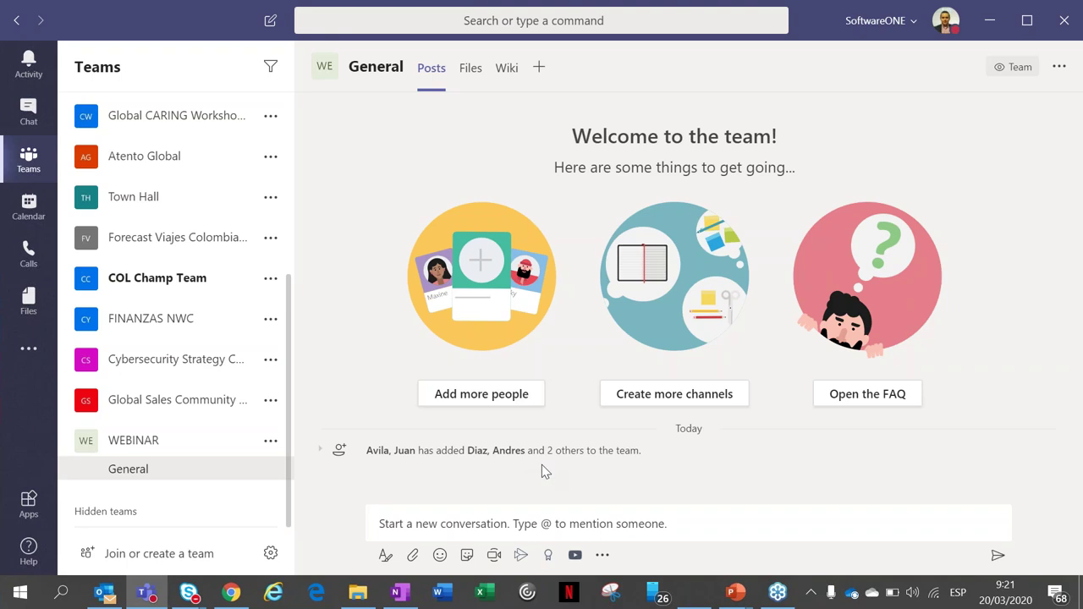
pyautogui.click(523, 518)
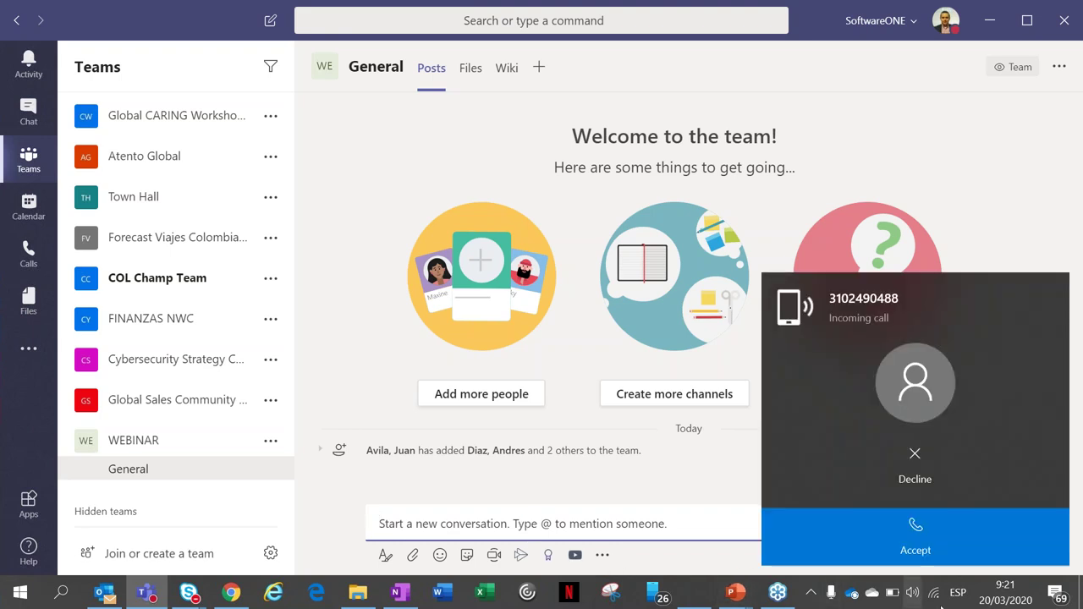
pyautogui.click(944, 466)
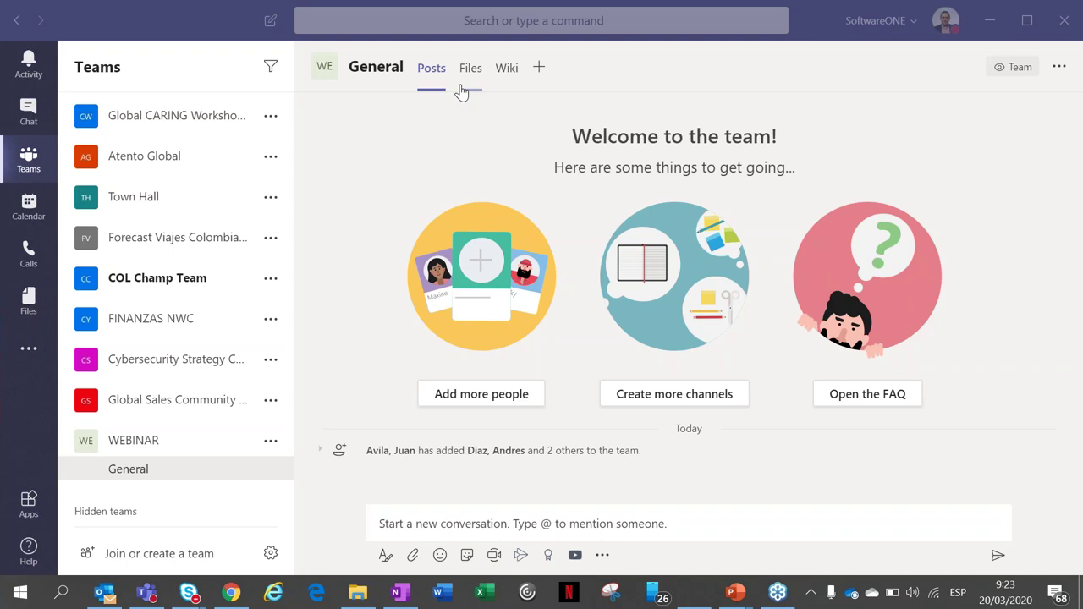
# Check the WEBINAR Files tab and New menu, then show the March 16–20, 2020 work-week calendar
pyautogui.click(461, 88)
pyautogui.click(347, 109)
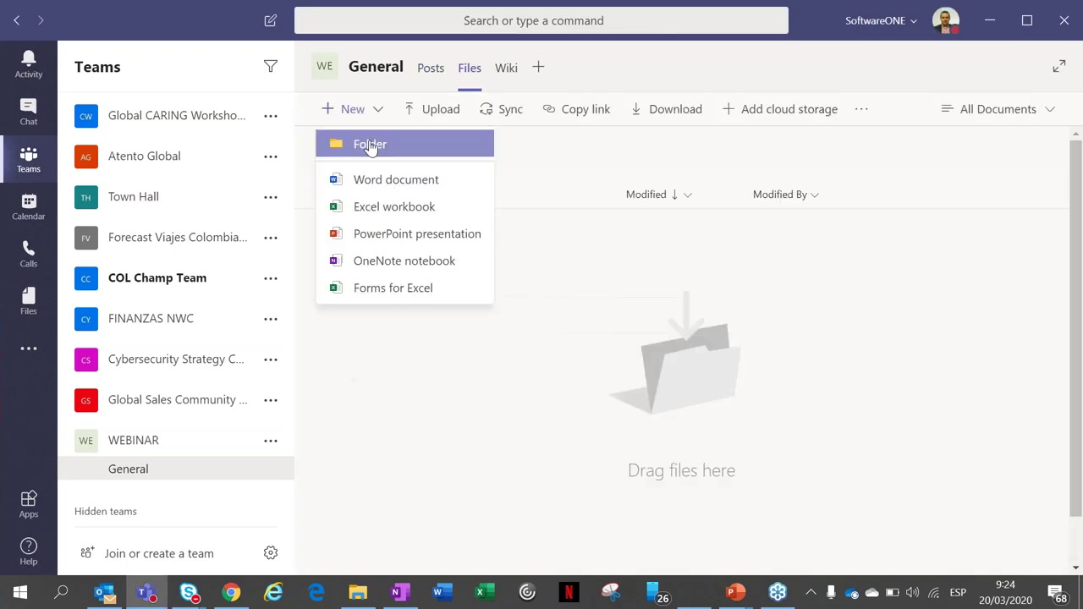
pyautogui.click(29, 207)
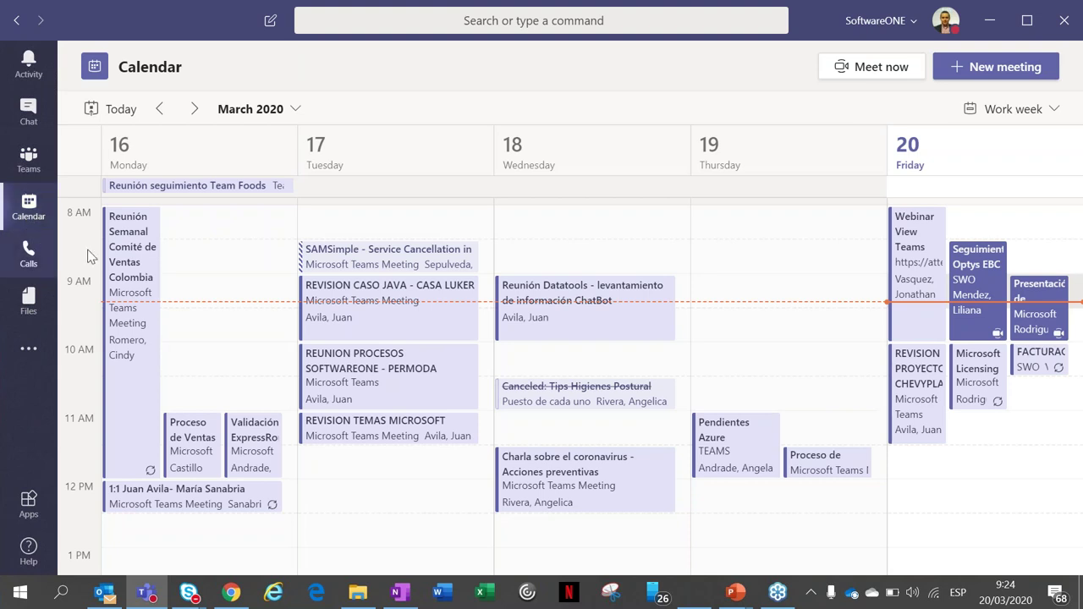
# Preview the Seguimiento Optys EBC meeting details, then go to the Calls speed dial page
pyautogui.click(987, 291)
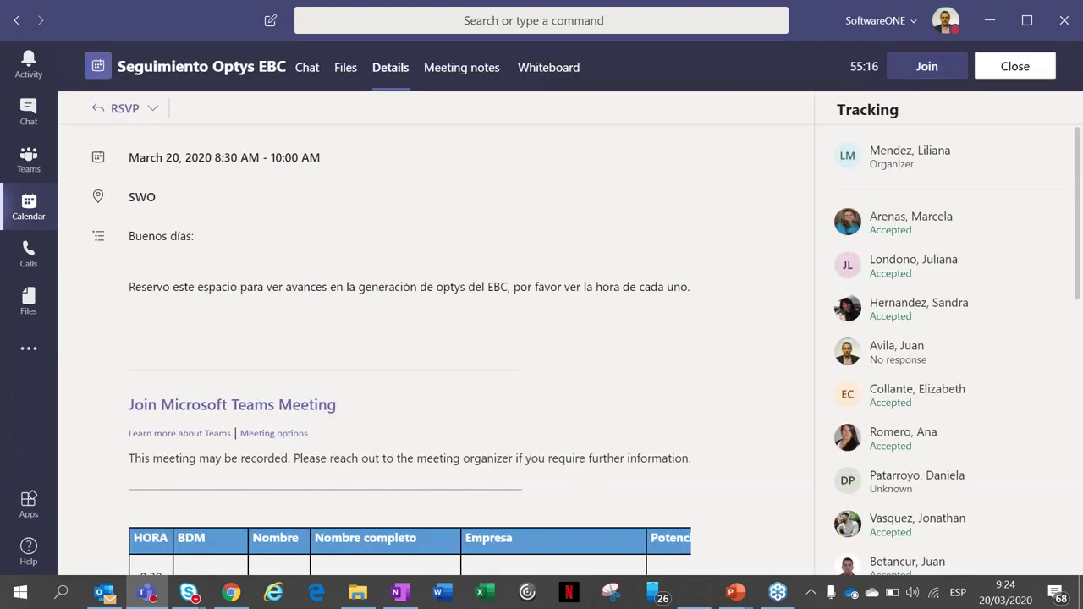
pyautogui.click(15, 20)
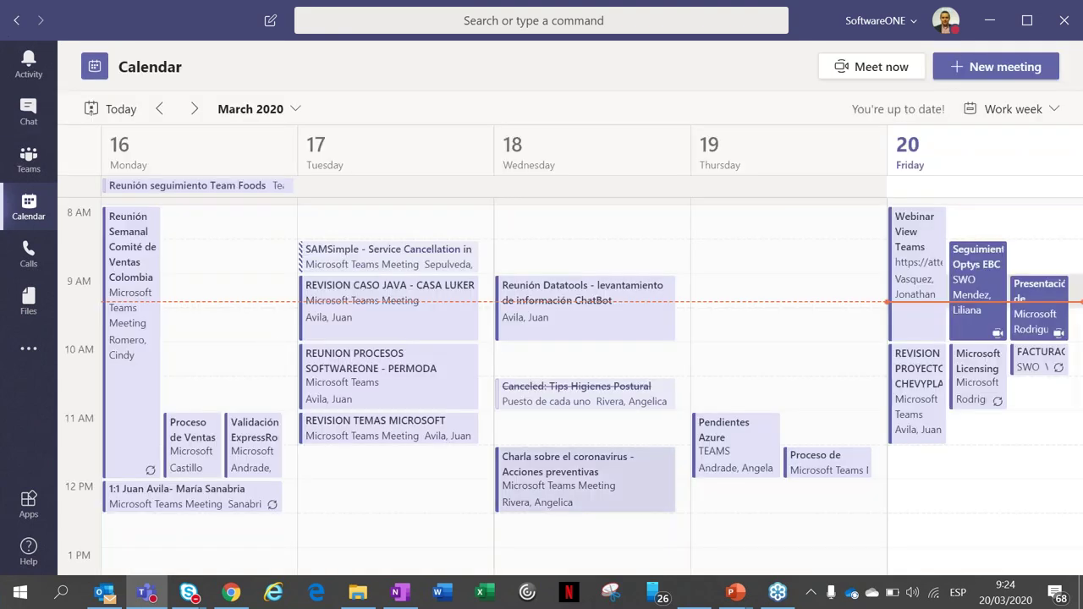
pyautogui.click(28, 252)
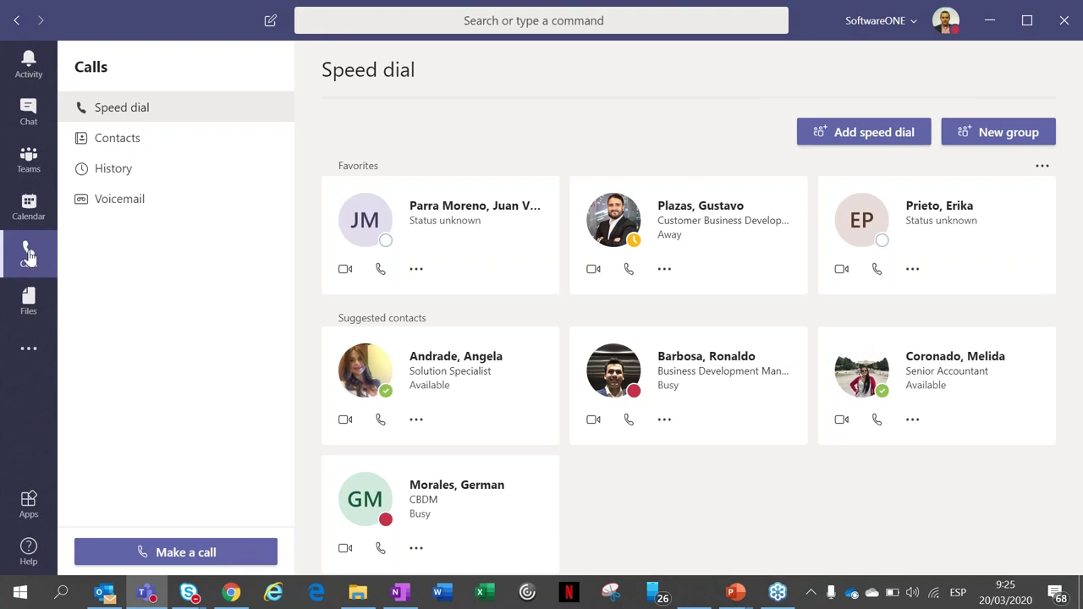
# Browse the OneDrive files in Teams, then bring forward File Explorer's Documentos/VIEW folder
pyautogui.click(35, 300)
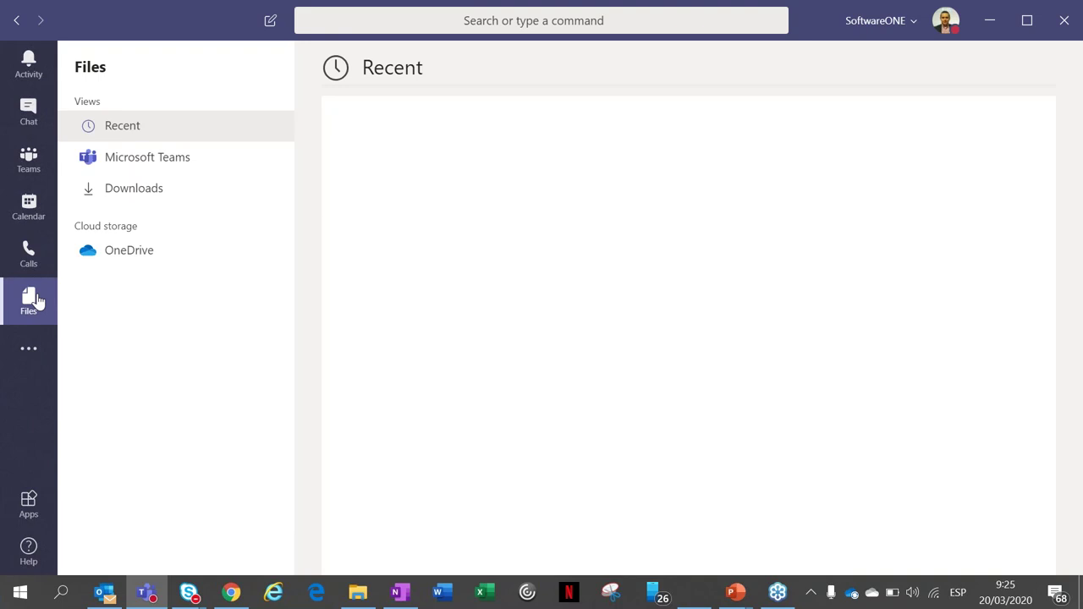
pyautogui.click(160, 258)
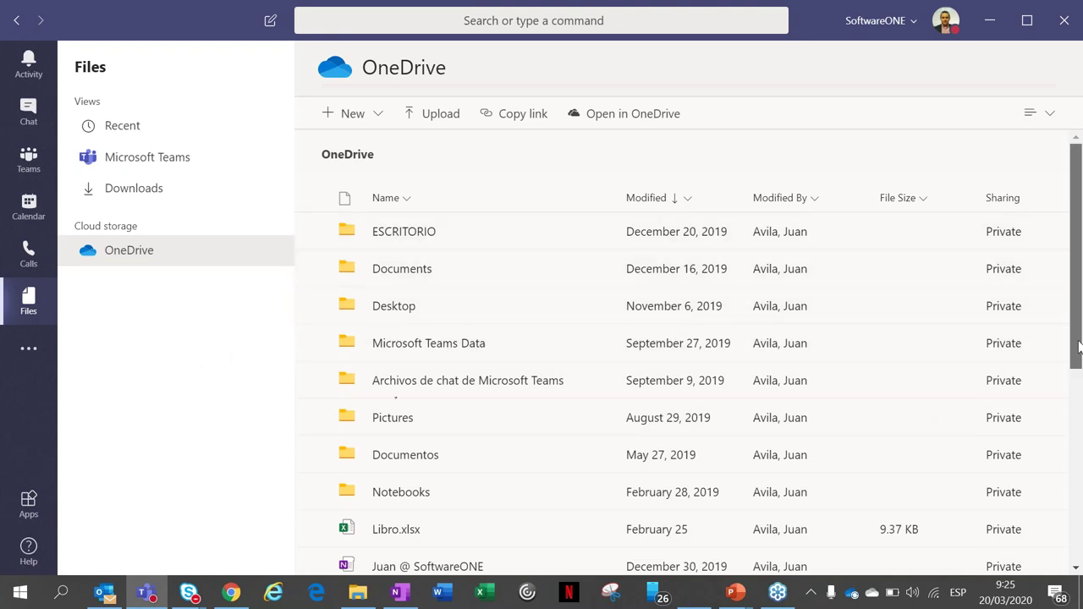
pyautogui.scroll(-2, 1077, 355)
pyautogui.scroll(-3, 1078, 355)
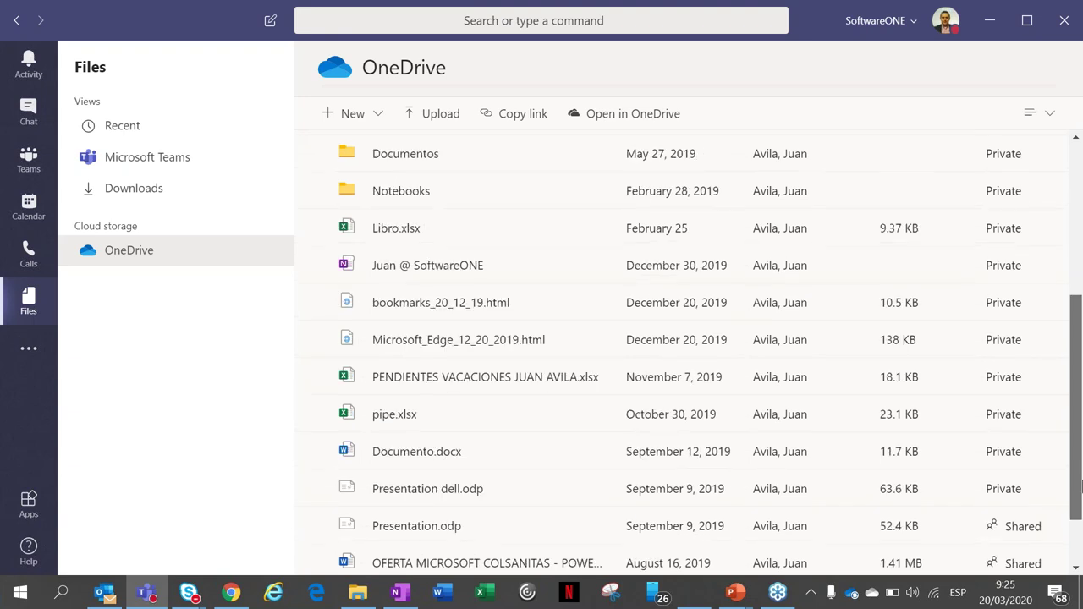
pyautogui.scroll(5, 1073, 306)
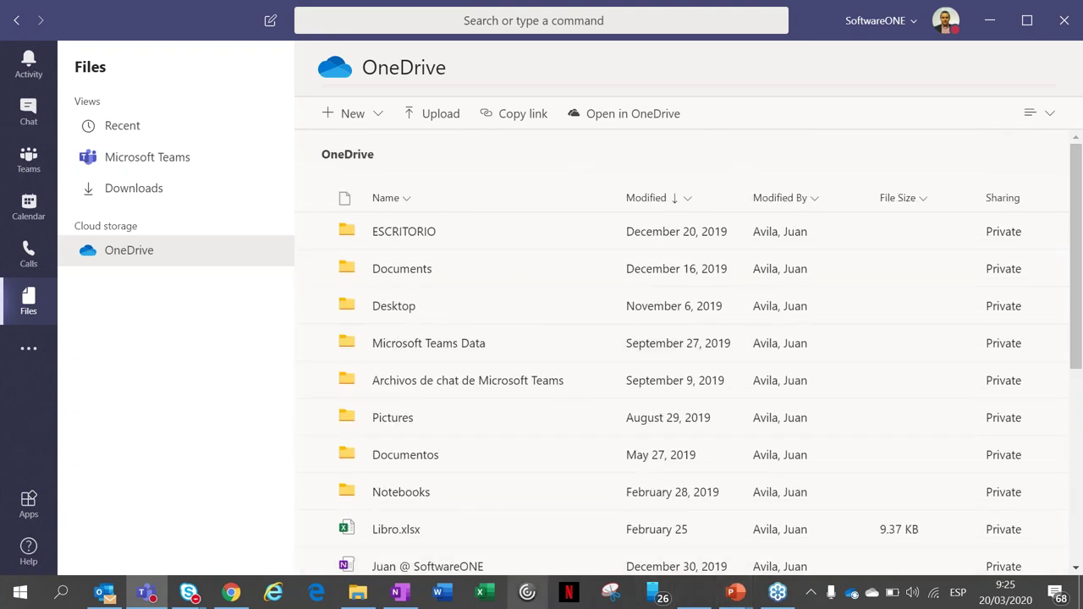
pyautogui.click(354, 595)
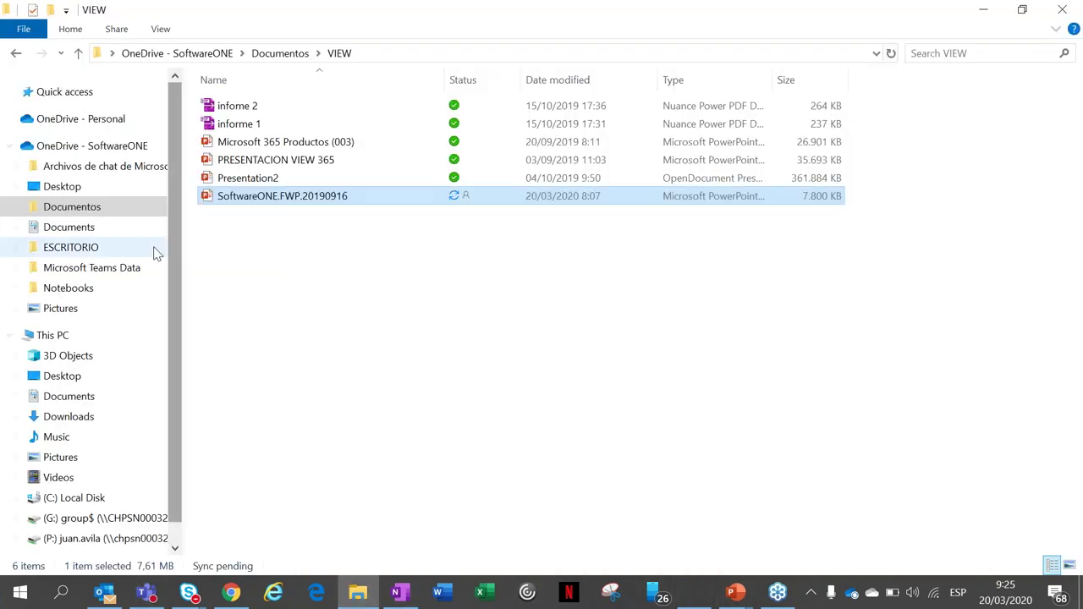
# Open the OneDrive - SoftwareONE root folder in File Explorer and switch back to Teams
pyautogui.click(46, 148)
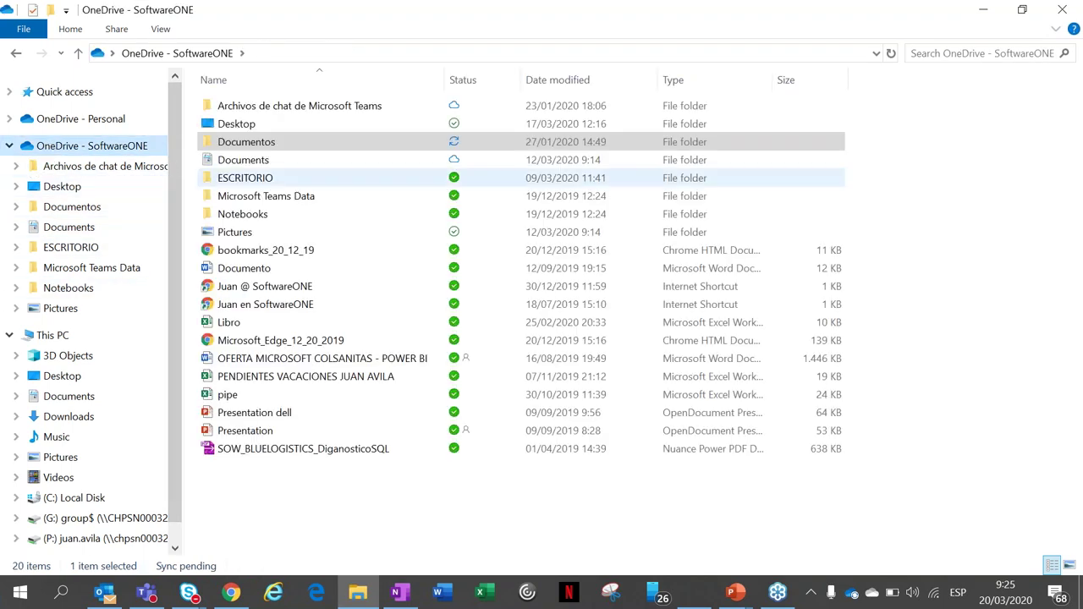
pyautogui.hotkey('alt', 'Tab')
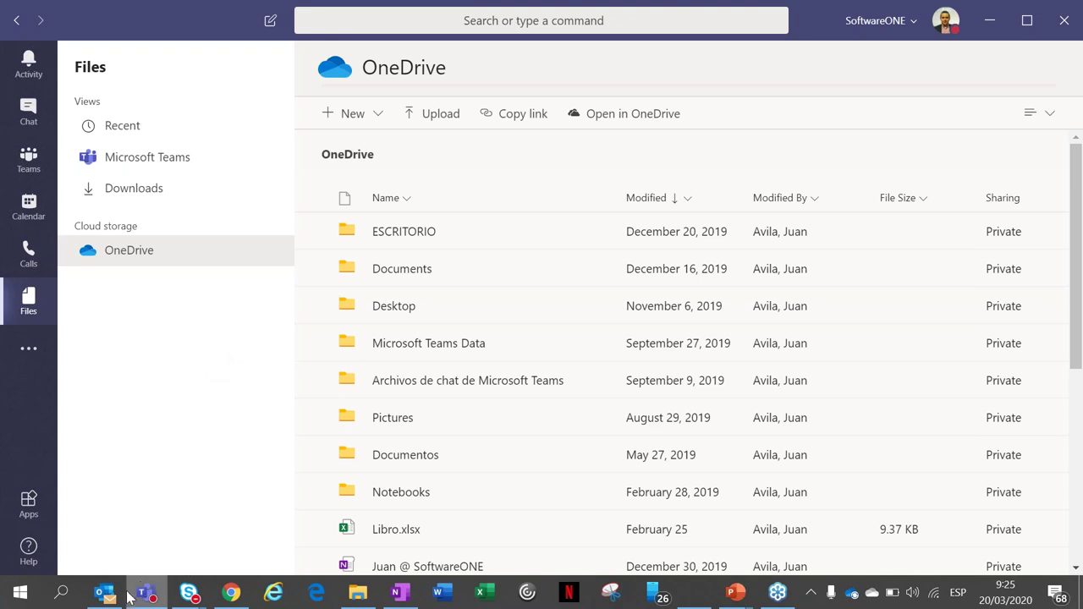
# Glance at OneNote's Estrategia view + intergrupo page, close OneNote, and list Teams' additional apps
pyautogui.click(401, 595)
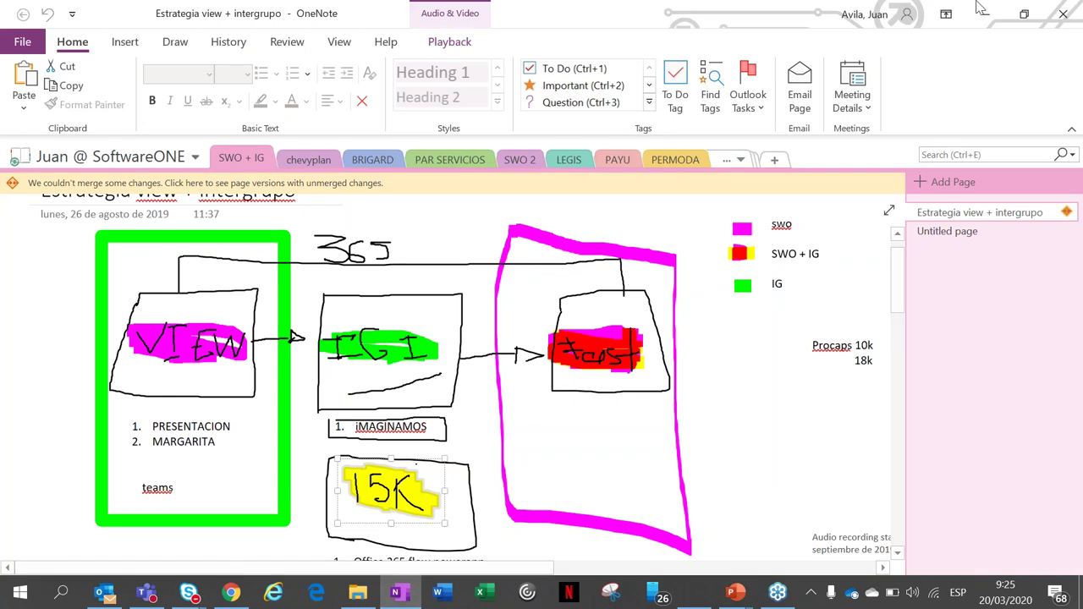
pyautogui.click(1062, 13)
pyautogui.click(28, 347)
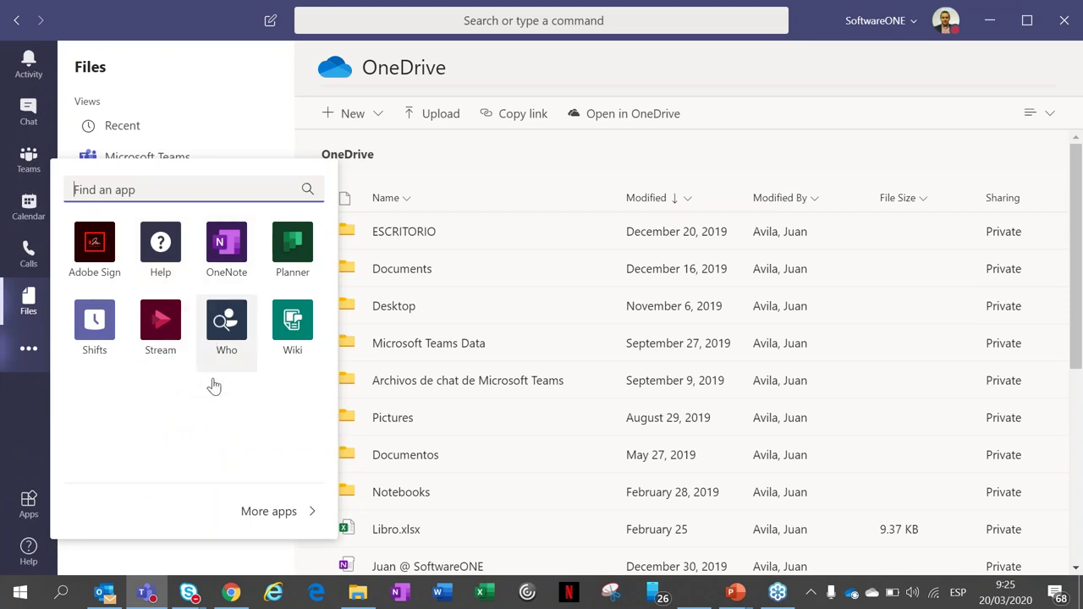
# Switch back to Teams from the taskbar so its Files area lists the OneDrive folders
pyautogui.moveTo(105, 592)
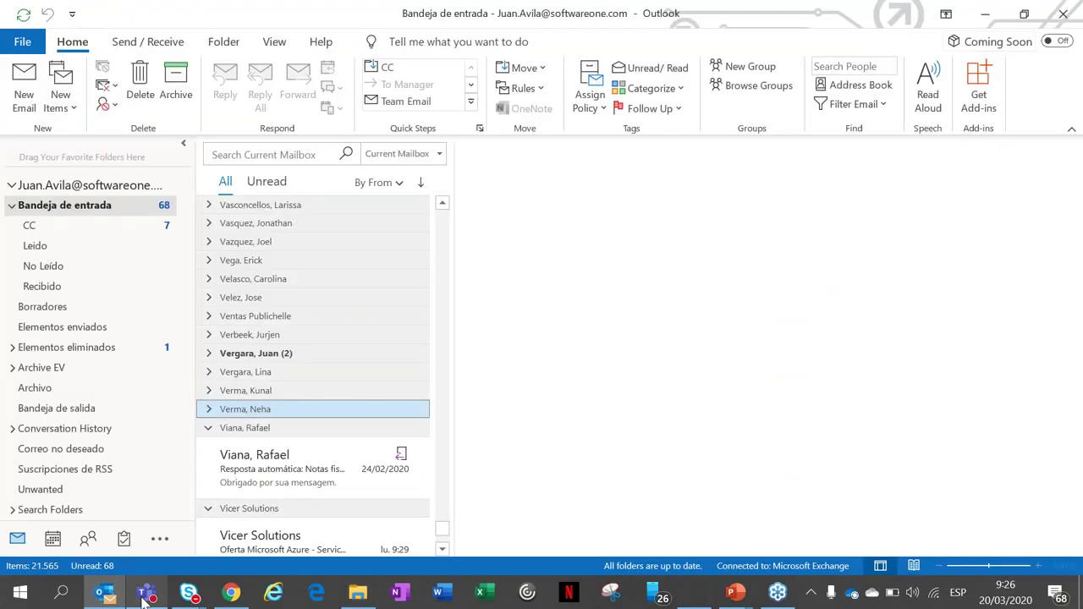
pyautogui.click(144, 599)
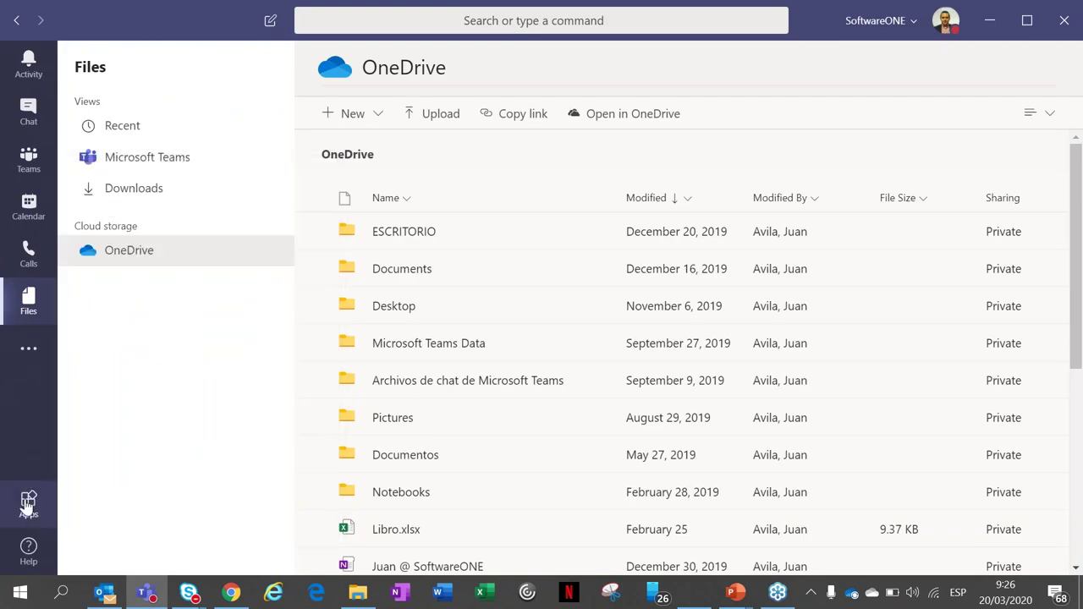
# Open the Teams Apps store and decline the incoming phone call
pyautogui.click(28, 506)
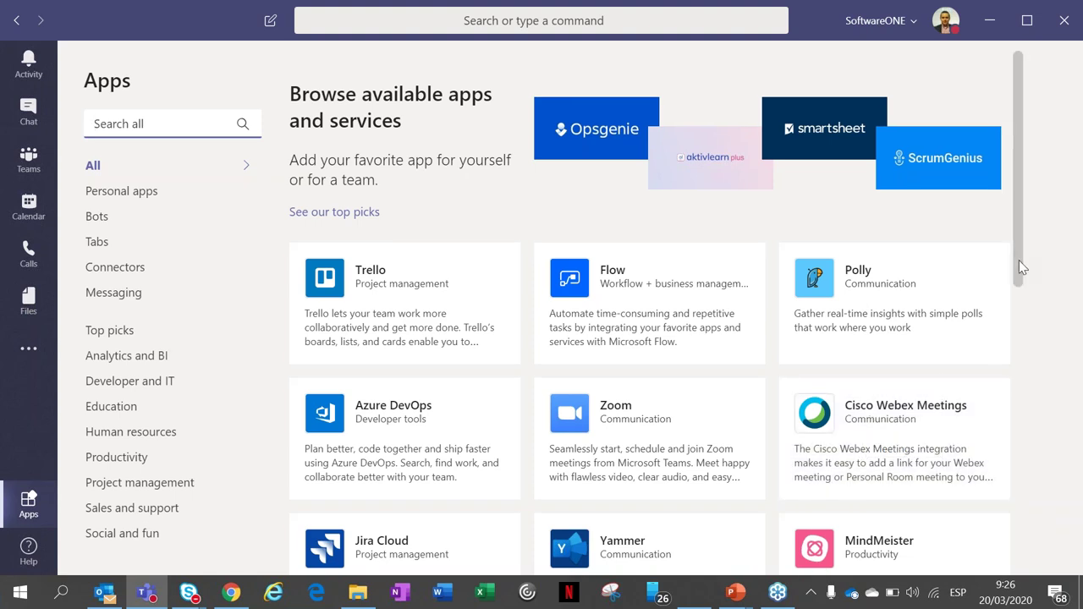
pyautogui.moveTo(1019, 262); pyautogui.dragTo(1020, 315)
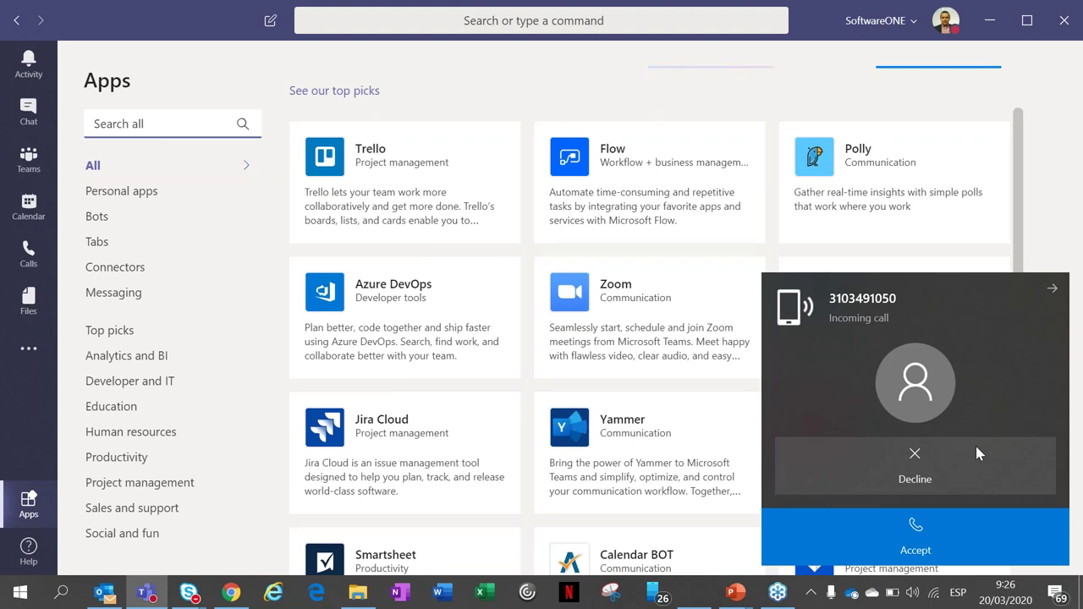
pyautogui.click(976, 446)
pyautogui.scroll(-1, 1023, 364)
pyautogui.scroll(-10, 1023, 364)
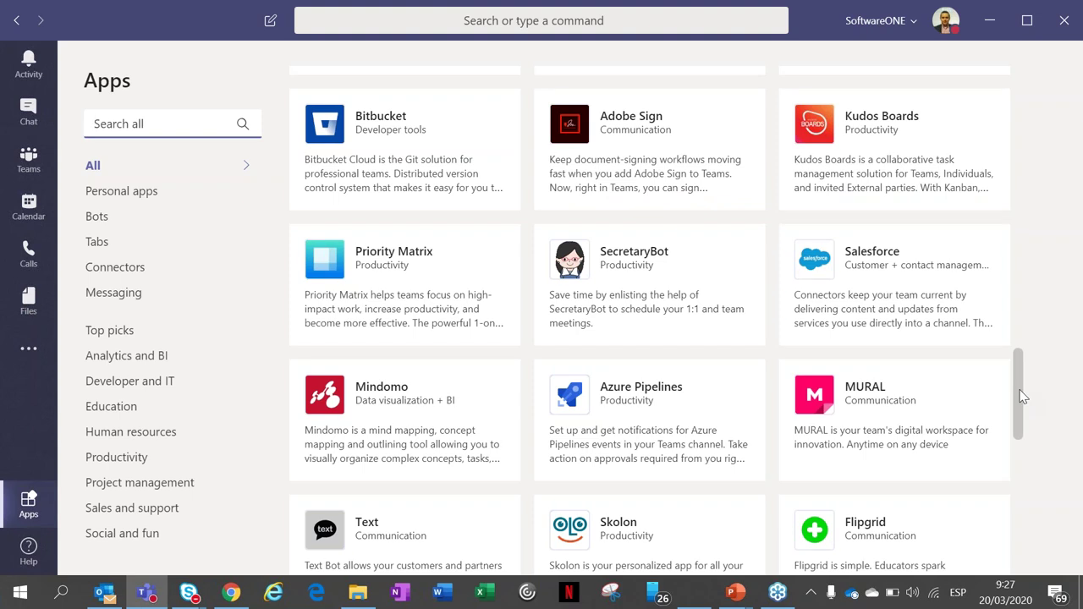
pyautogui.moveTo(1023, 396); pyautogui.dragTo(1021, 572)
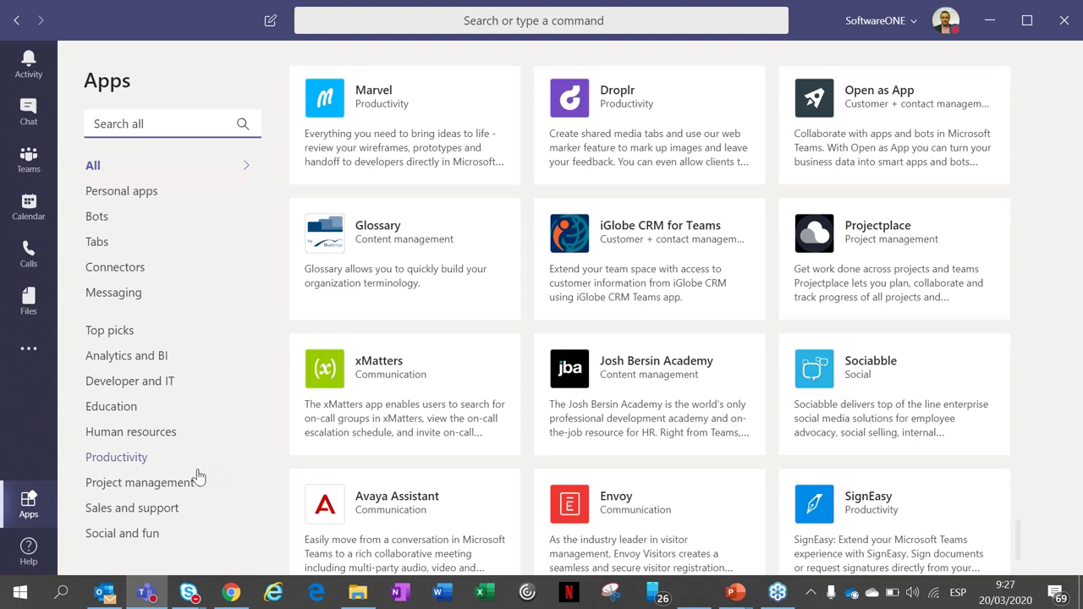
# Browse the Personal apps, Social and fun, and Sales and support app categories
pyautogui.click(142, 198)
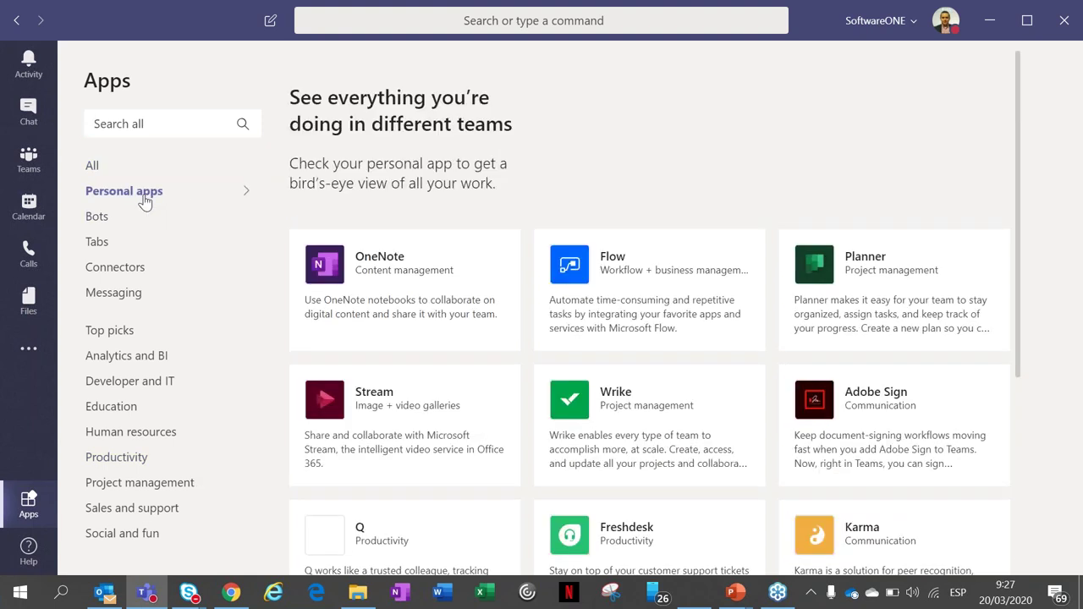
pyautogui.click(131, 535)
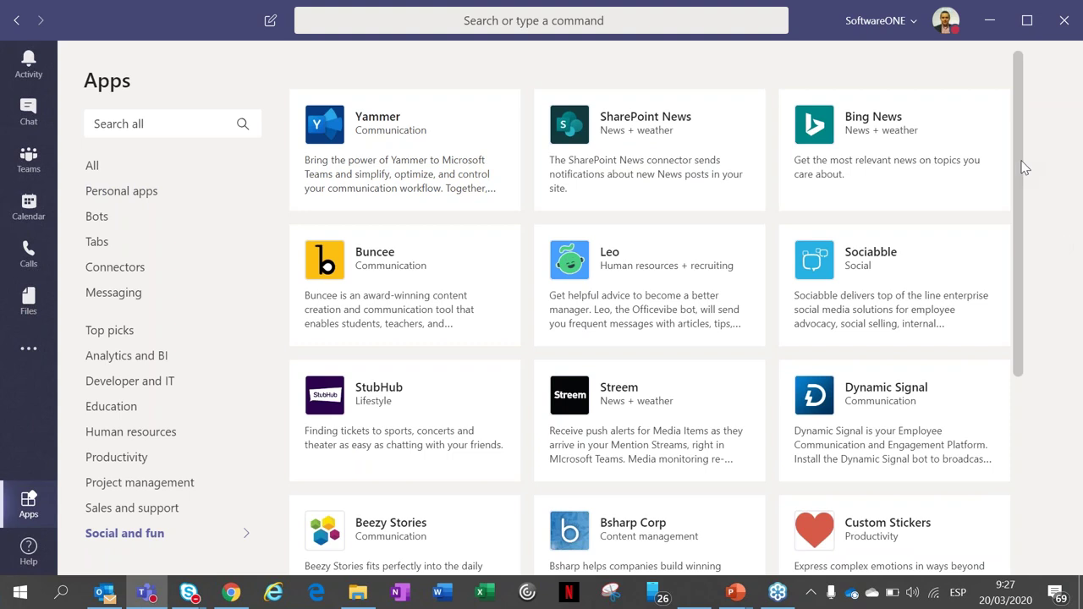
pyautogui.scroll(-1, 1022, 170)
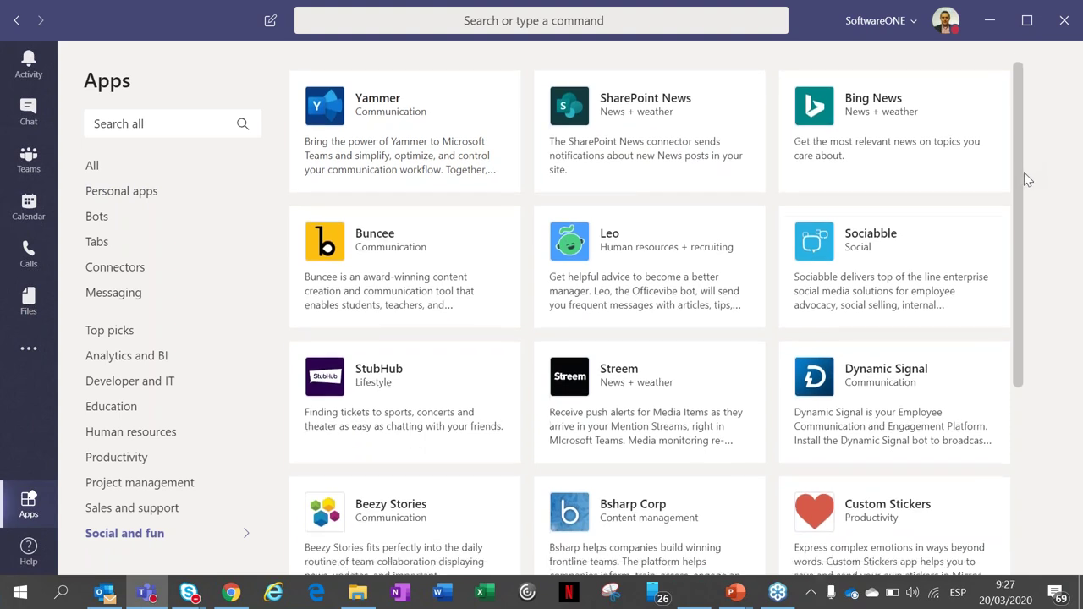
pyautogui.scroll(-6, 1031, 215)
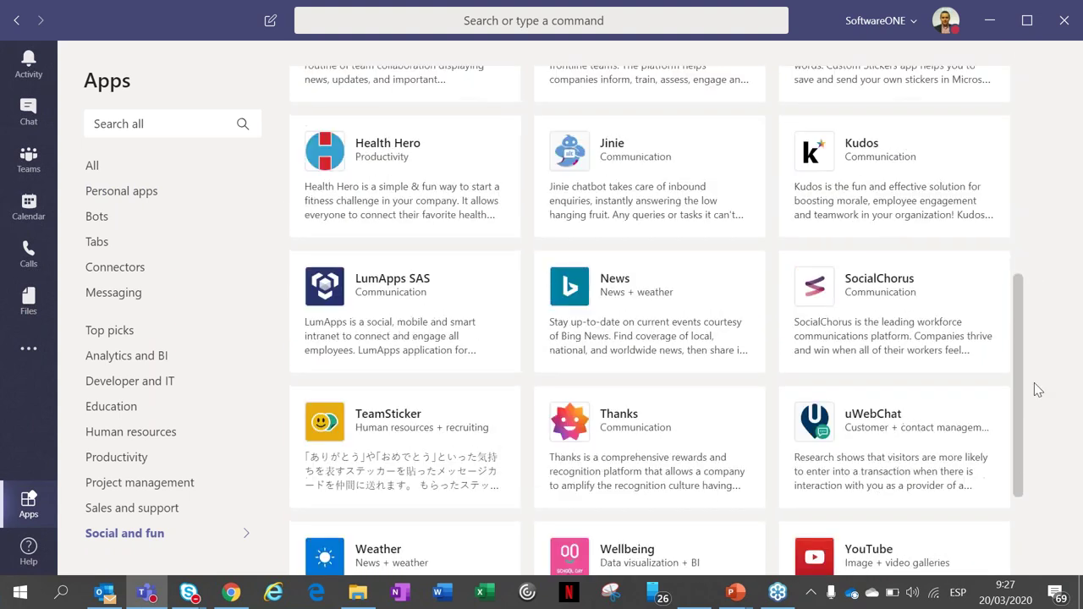
pyautogui.scroll(-2, 1039, 397)
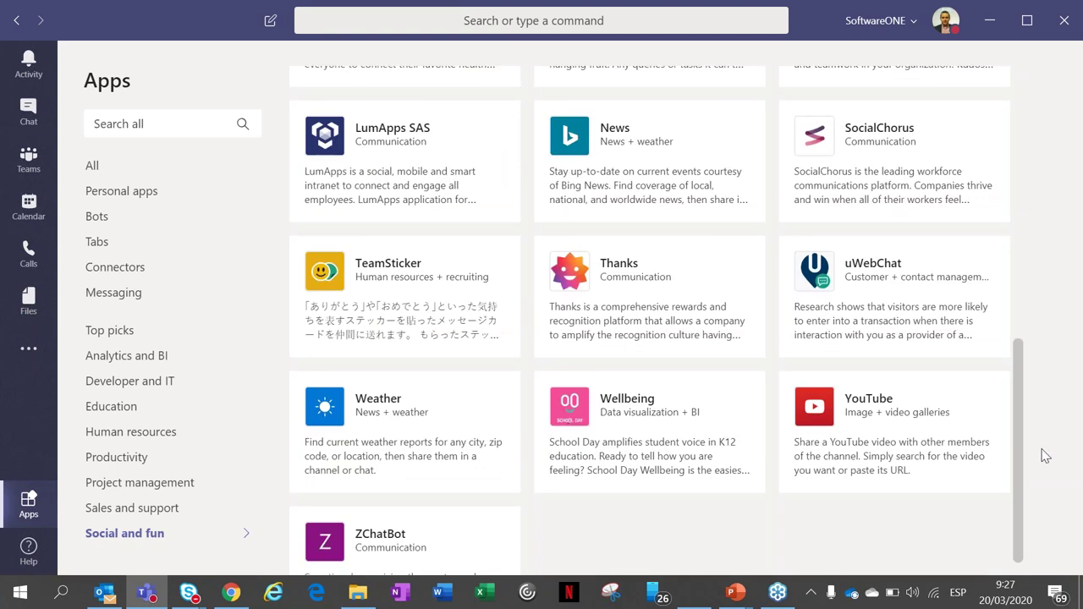
pyautogui.scroll(-1, 1045, 520)
pyautogui.scroll(-1, 1048, 474)
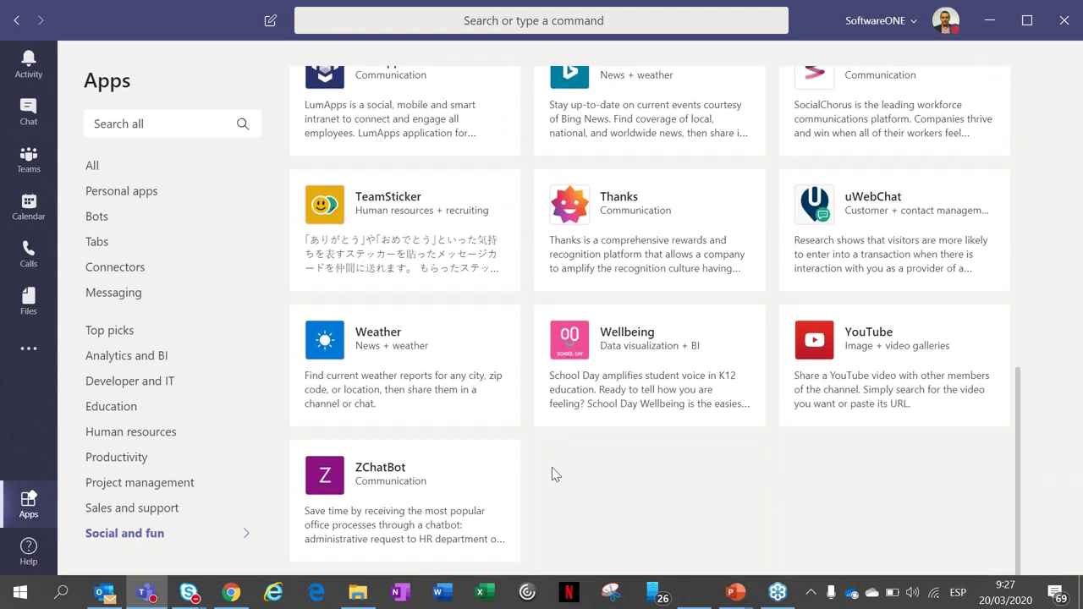
pyautogui.click(170, 512)
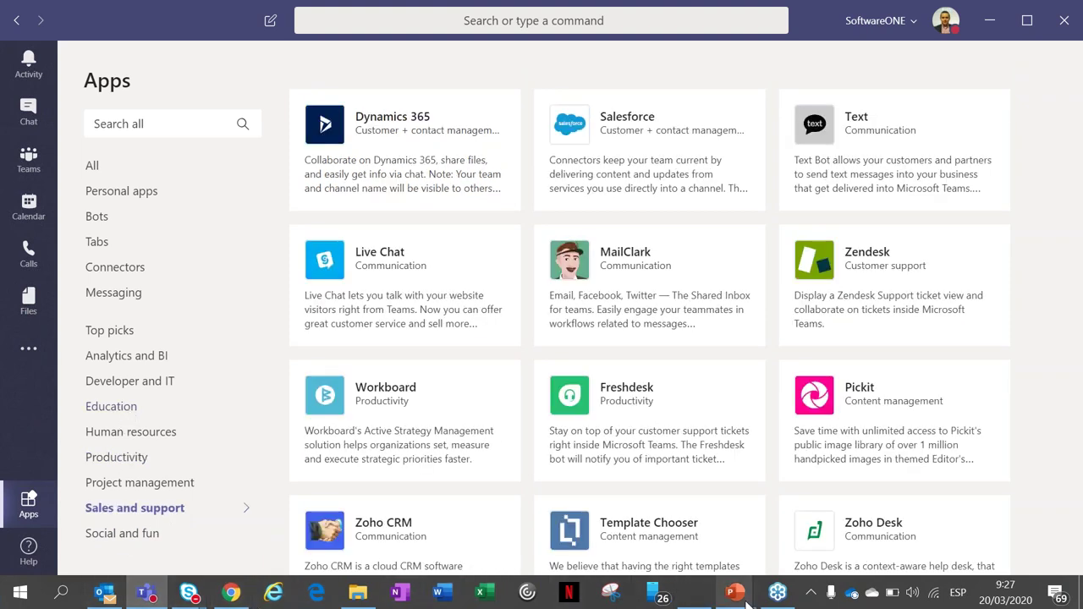
pyautogui.moveTo(746, 601)
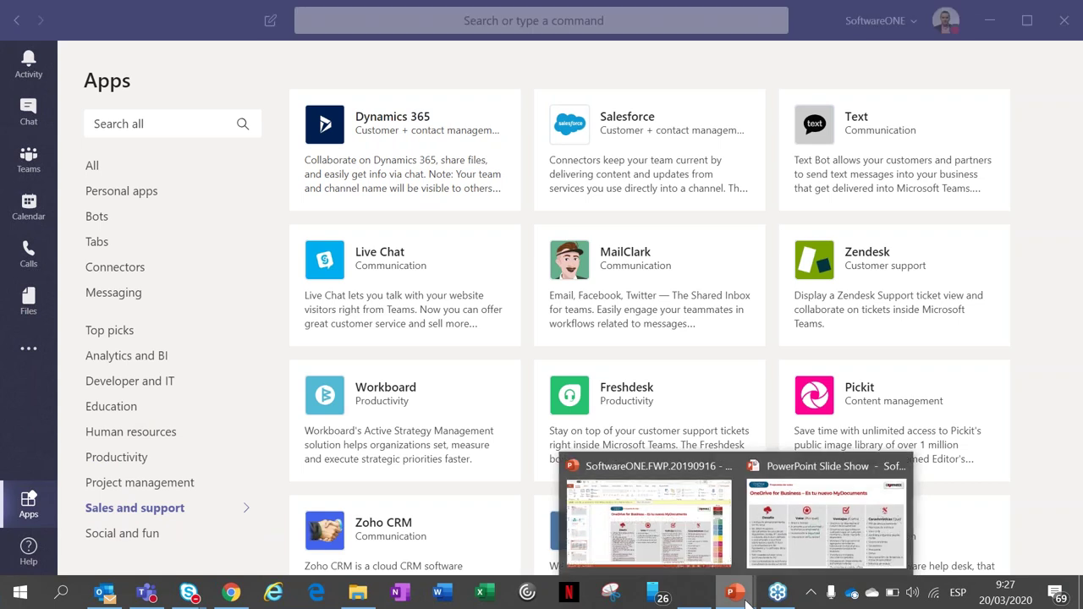
# Resume the slideshow and advance past the Outlook, OneNote, Yammer and Delve slides to slide 46
pyautogui.click(792, 527)
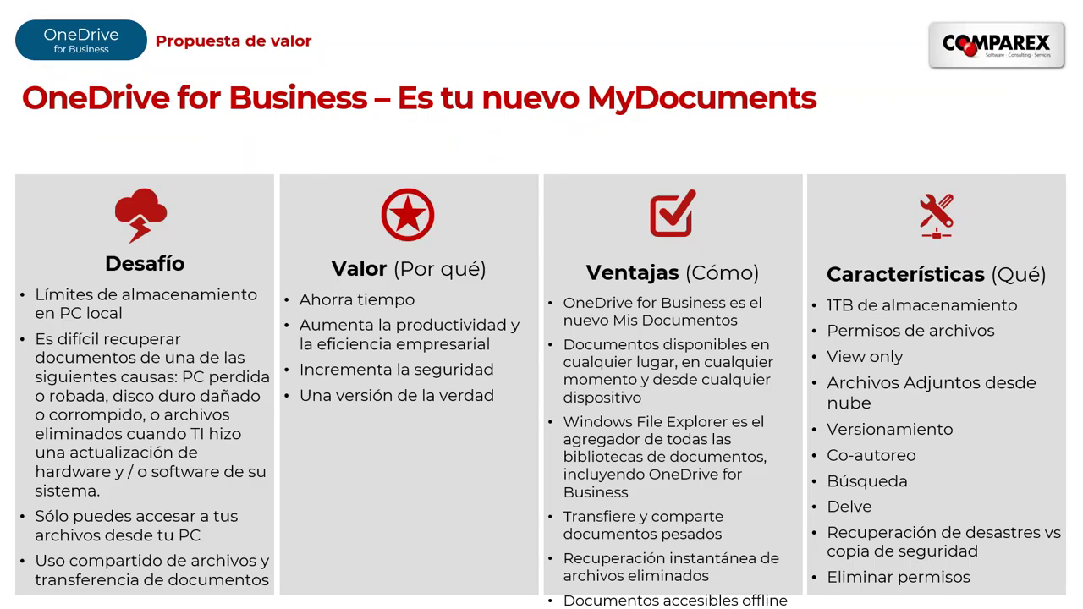
pyautogui.press('Right')
pyautogui.press('Right')
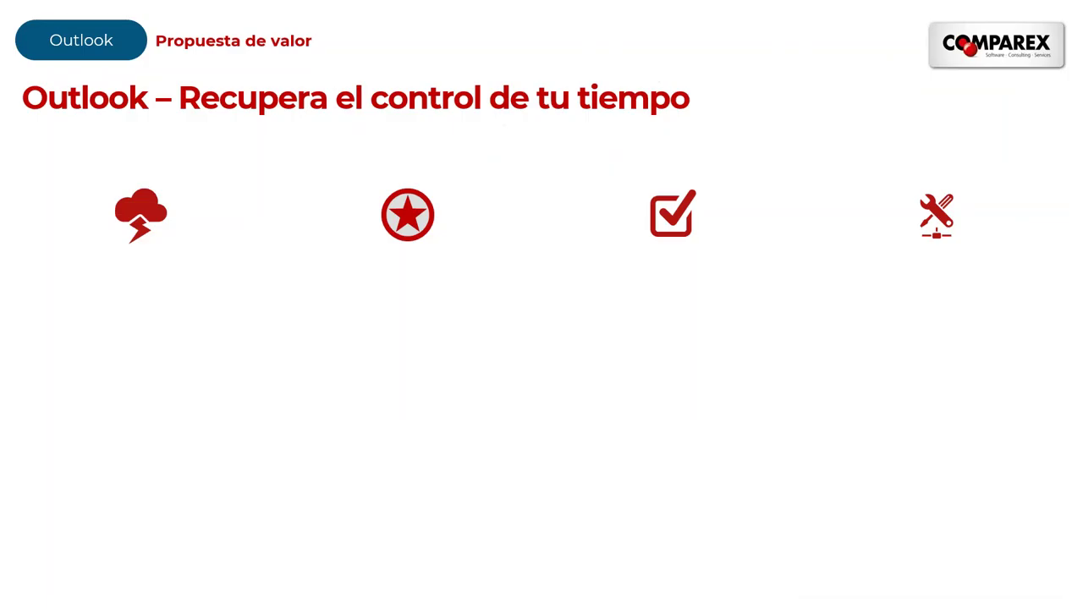
pyautogui.press('Right')
pyautogui.press('Right')
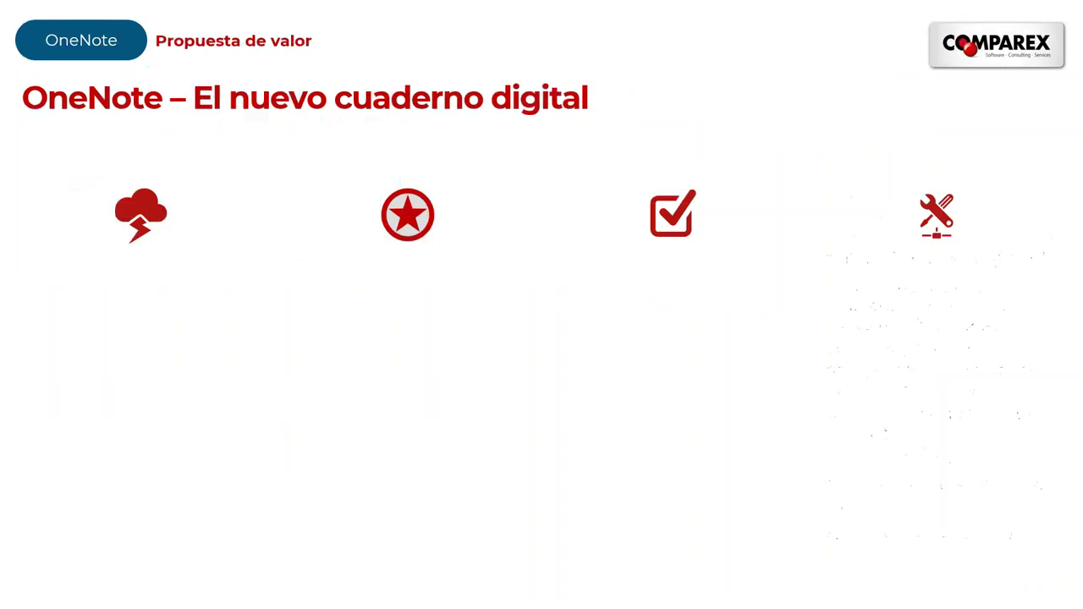
pyautogui.press('Right')
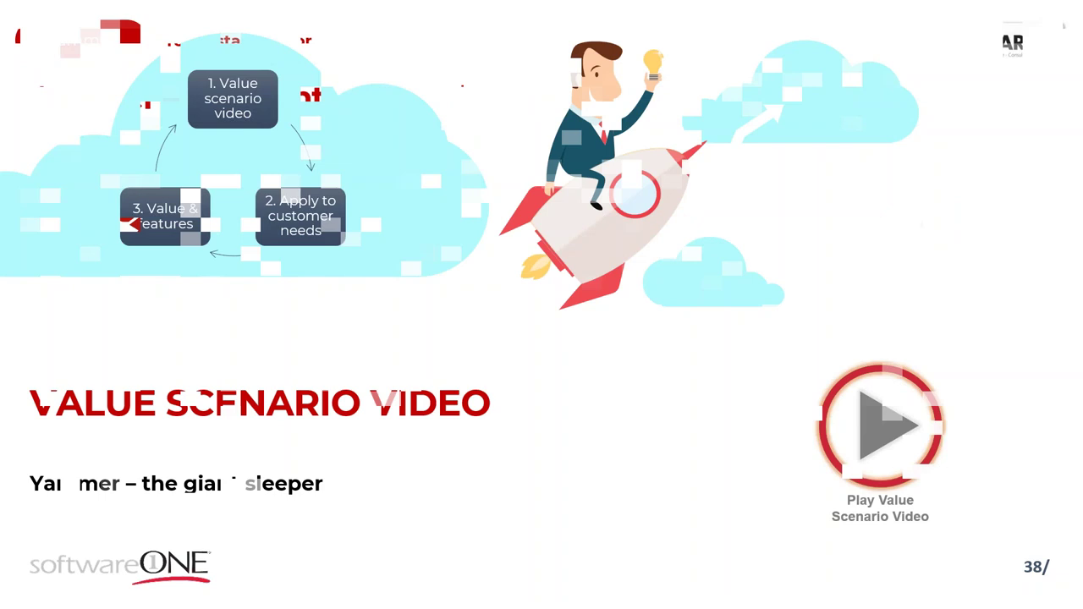
pyautogui.press('Right')
pyautogui.press('Right')
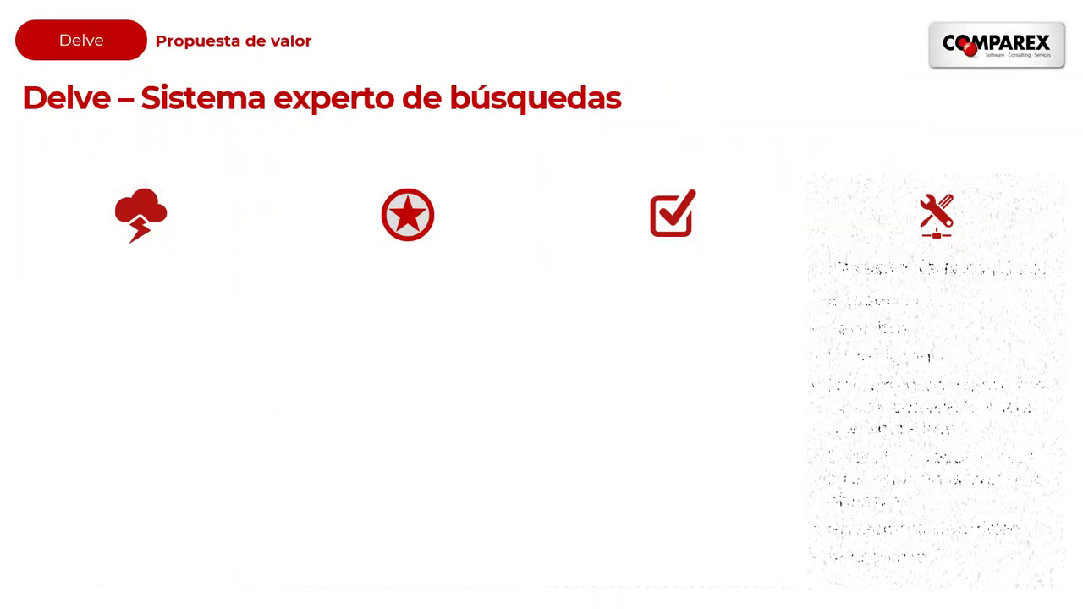
pyautogui.press('Right')
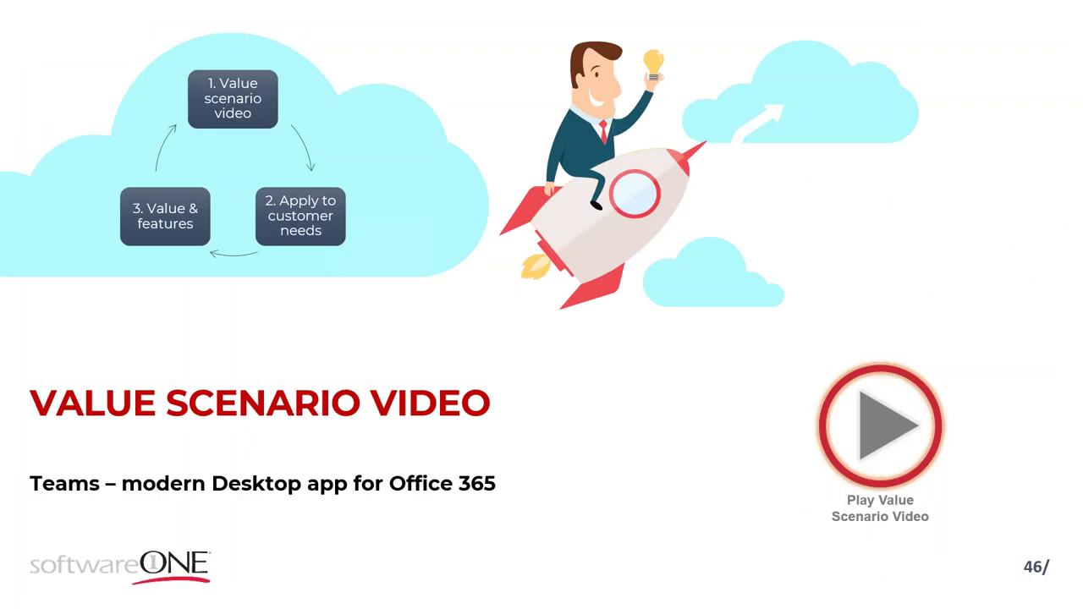
pyautogui.press('Right')
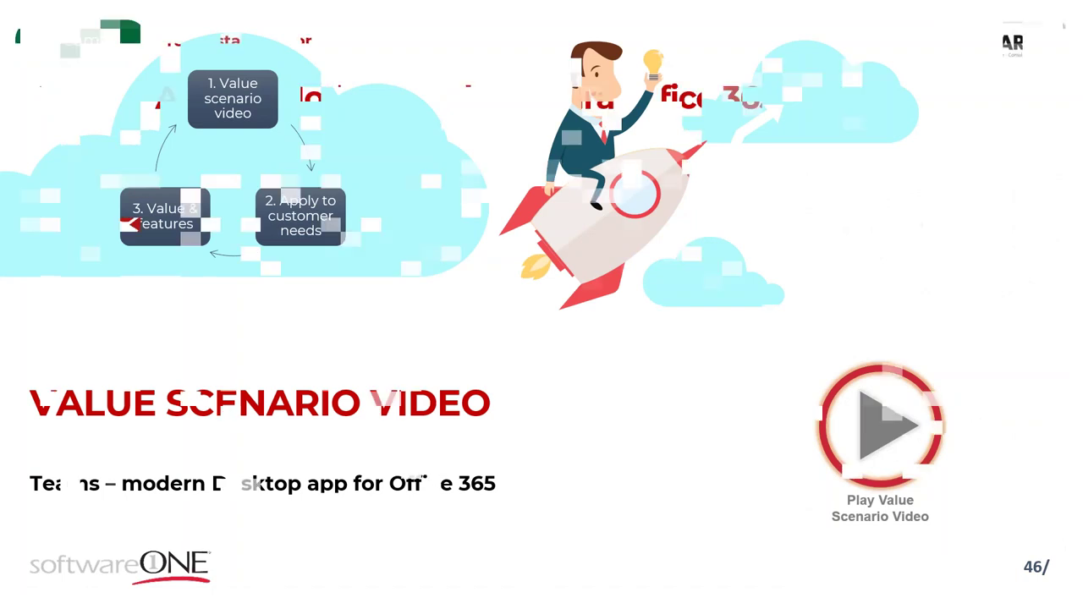